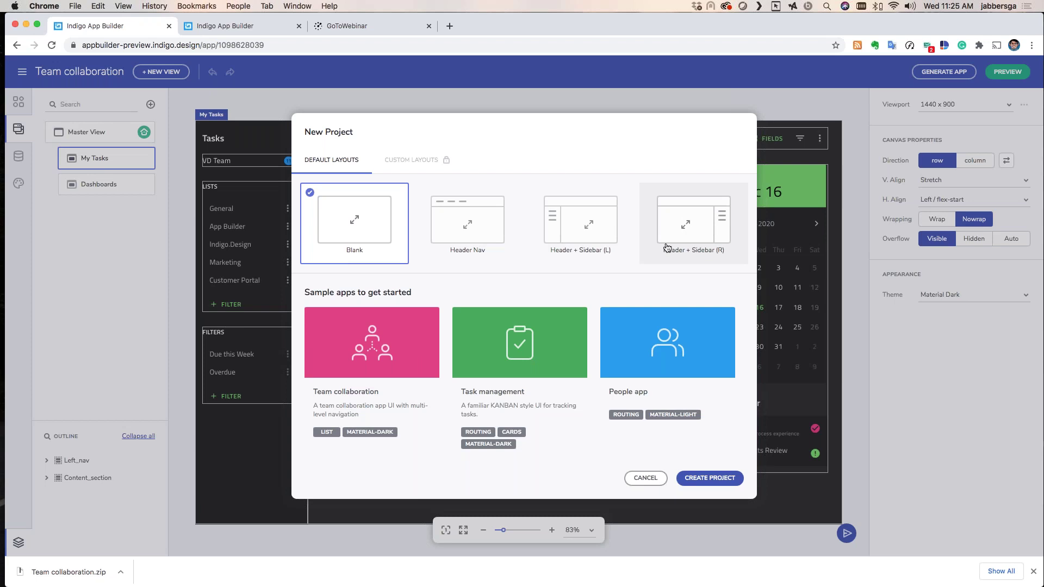
Review the default layouts and sample apps offered for a new project, and dismiss the dialog without creating one
{"action": "mouse_move", "coordinate": [519, 360]}
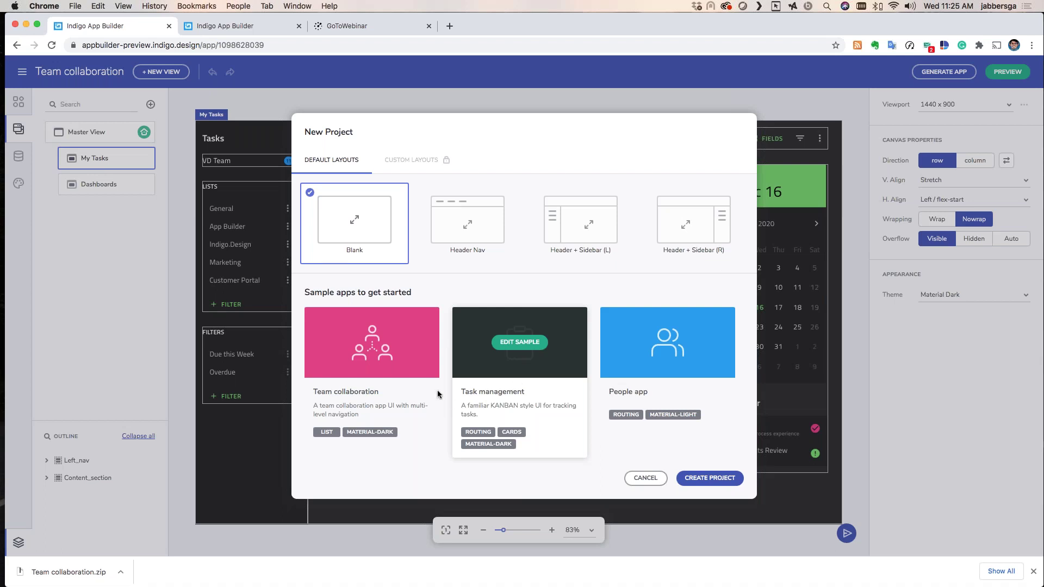
{"action": "mouse_move", "coordinate": [437, 393]}
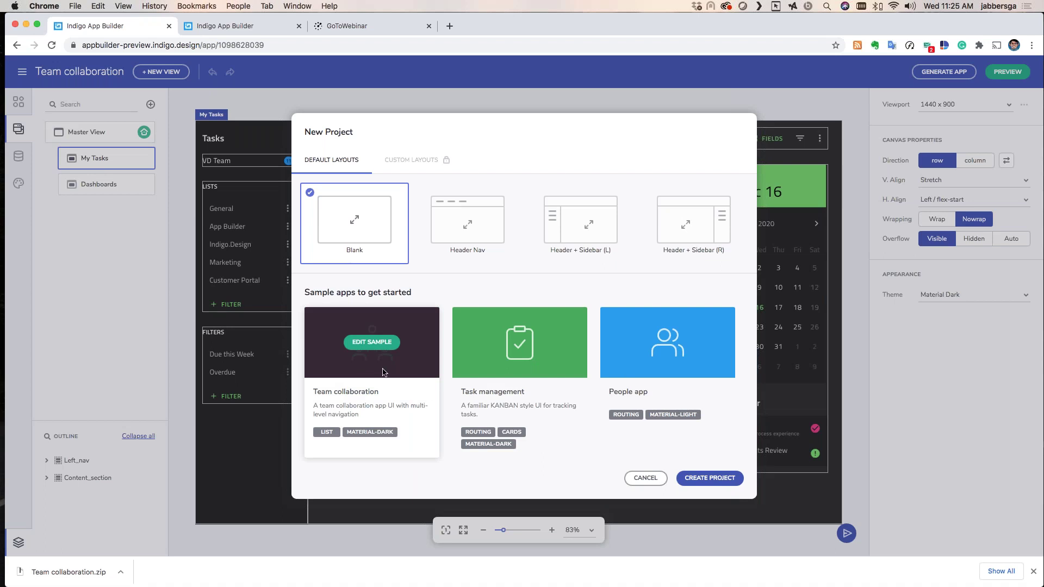
{"action": "left_click", "coordinate": [645, 478]}
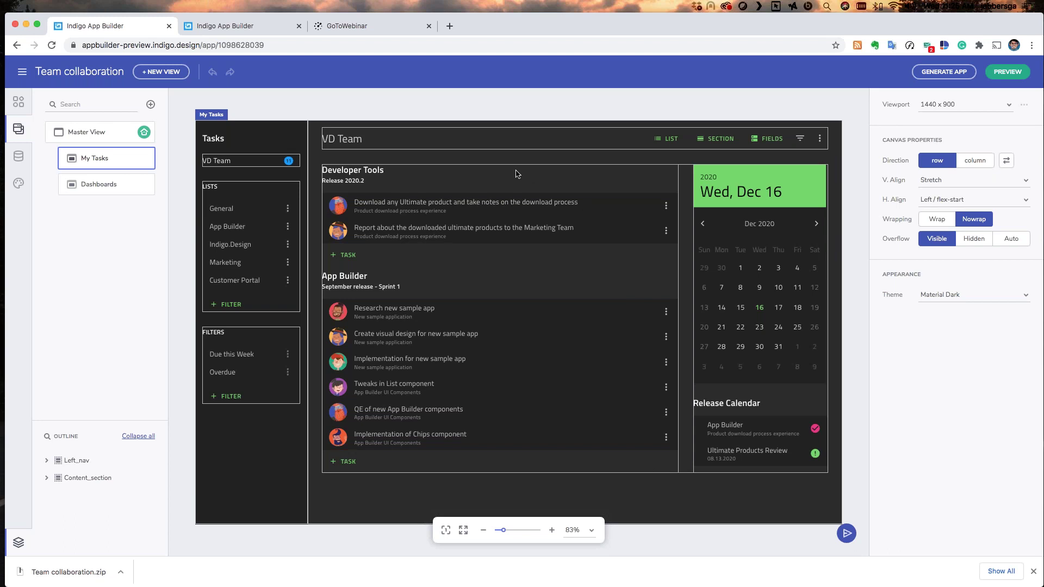
Select the task list column layout and look through the themes, components, views, Northwind data fields and available data source types
{"action": "left_click", "coordinate": [538, 468]}
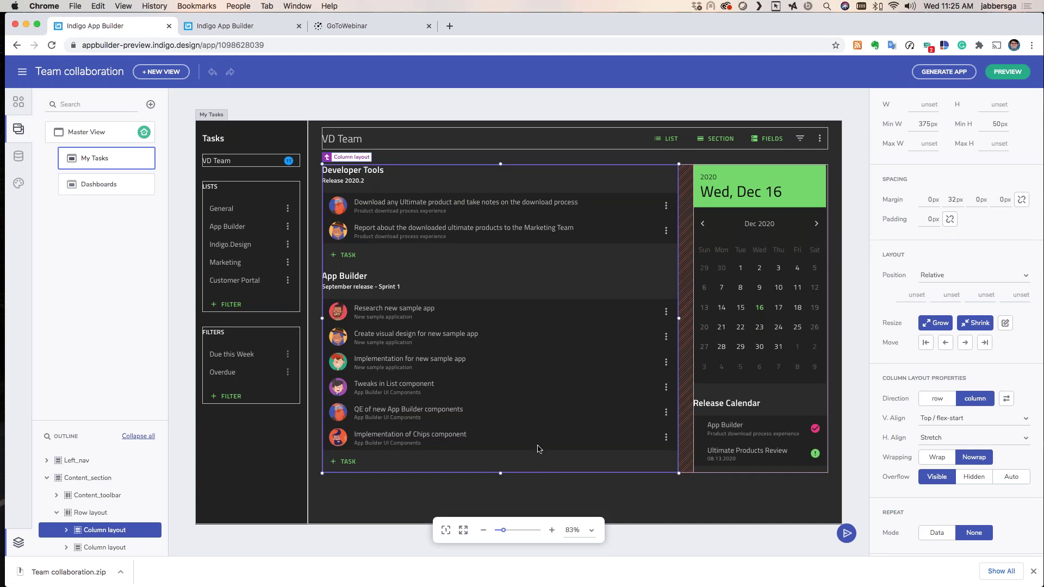
{"action": "left_click", "coordinate": [20, 187]}
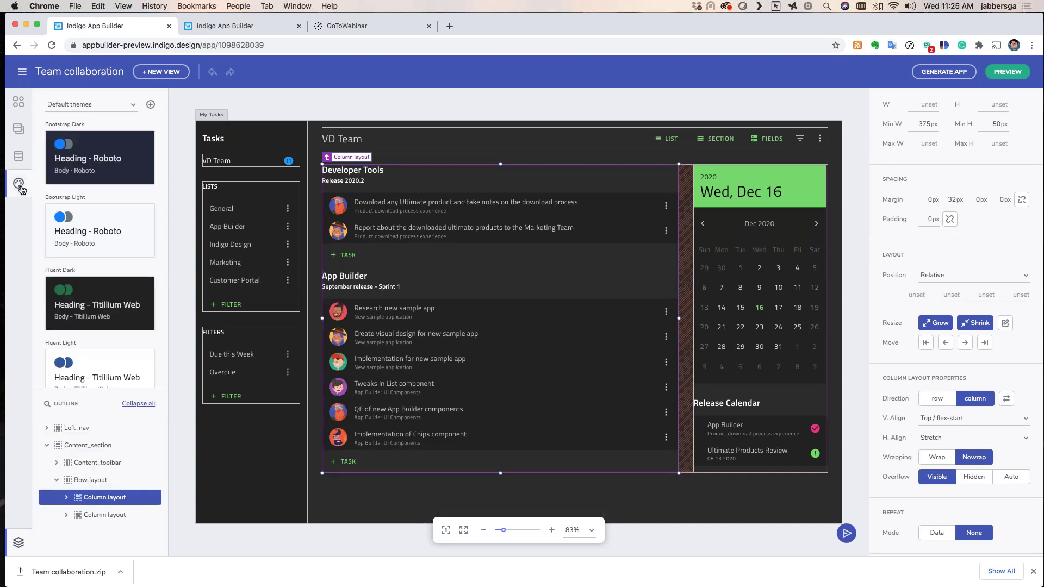
{"action": "left_click", "coordinate": [18, 101]}
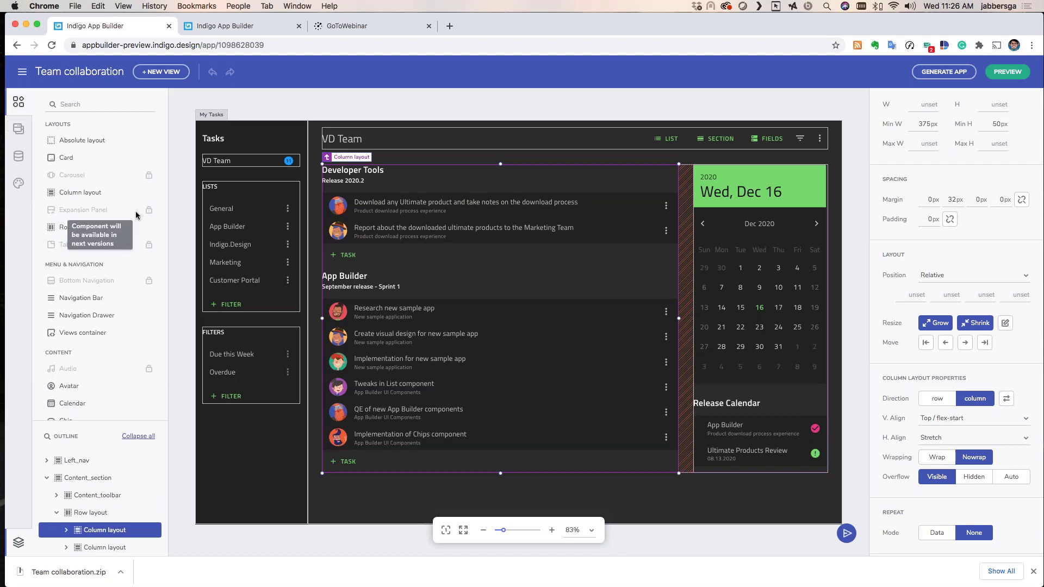
{"action": "left_click", "coordinate": [16, 134]}
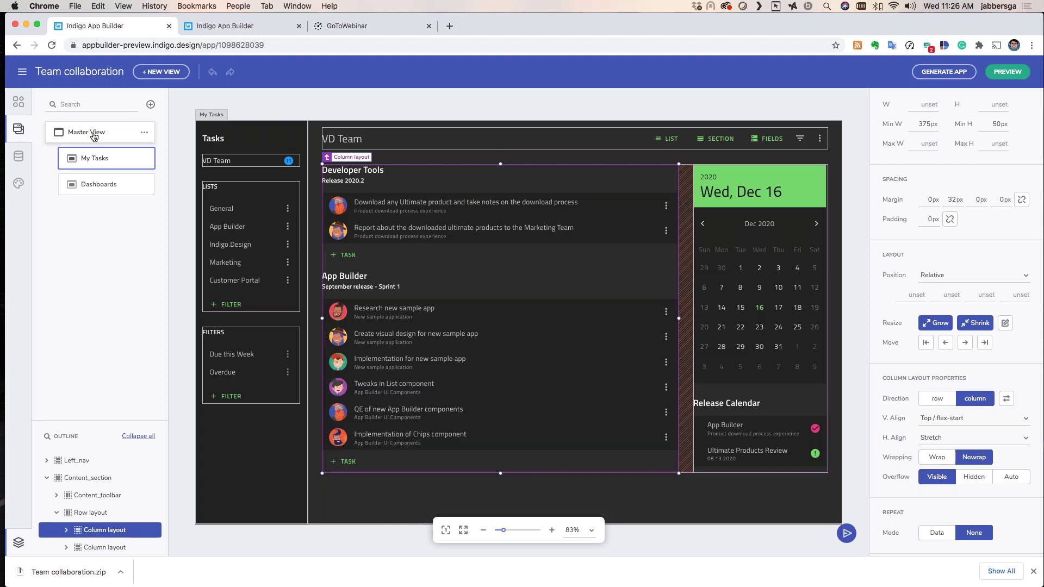
{"action": "left_click", "coordinate": [18, 157]}
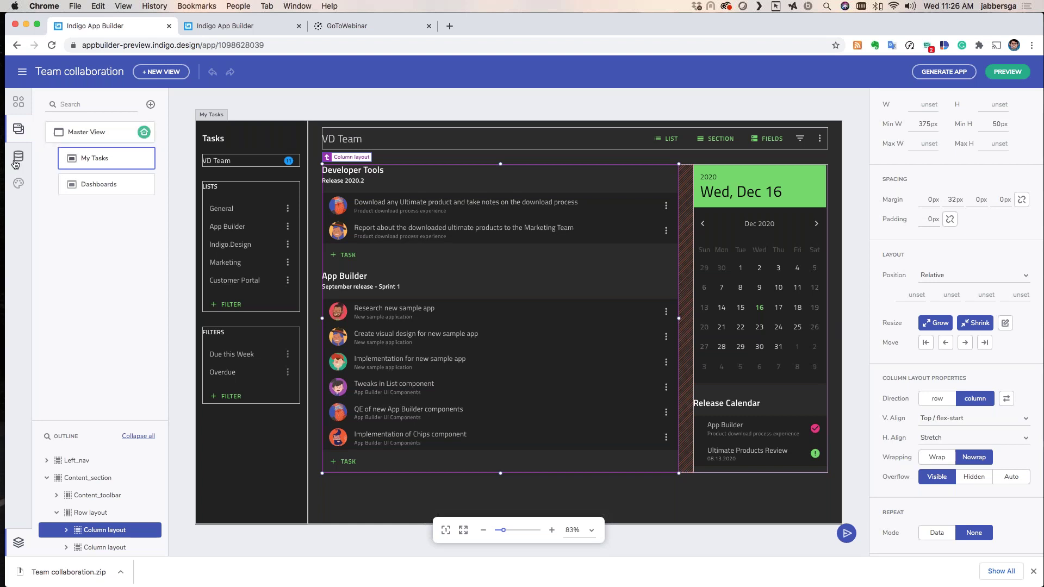
{"action": "left_click", "coordinate": [49, 130]}
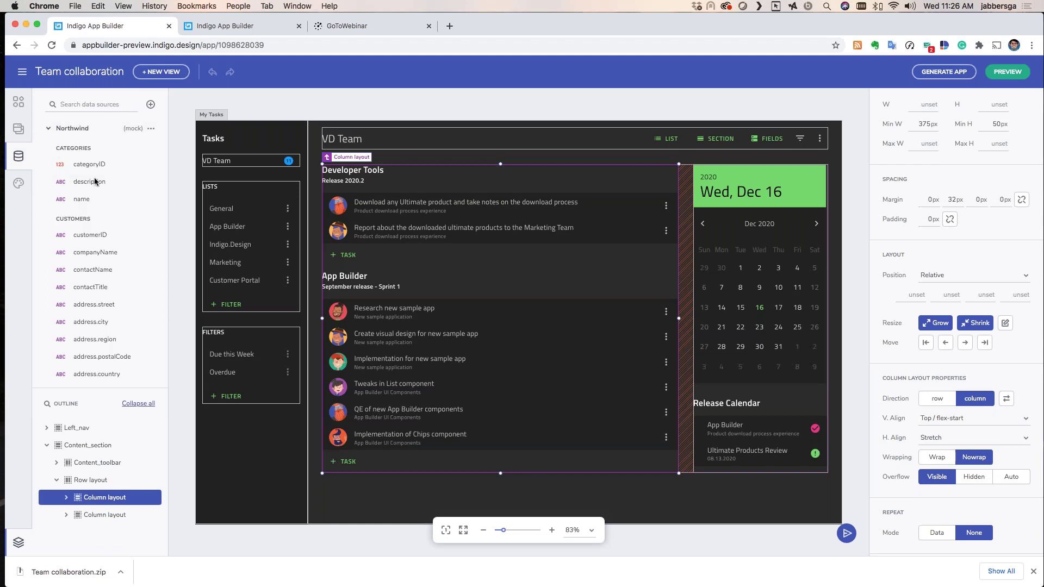
{"action": "left_click", "coordinate": [151, 105]}
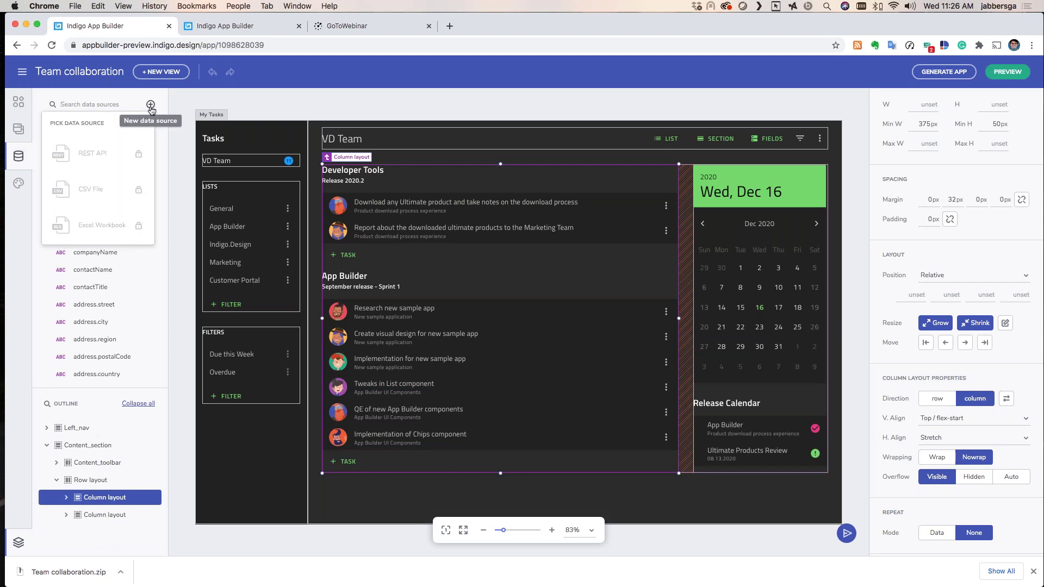
Try the Bootstrap Light and Fluent Dark themes on the app, and preview the Fluent Dark version
{"action": "left_click", "coordinate": [20, 185]}
{"action": "mouse_move", "coordinate": [145, 235]}
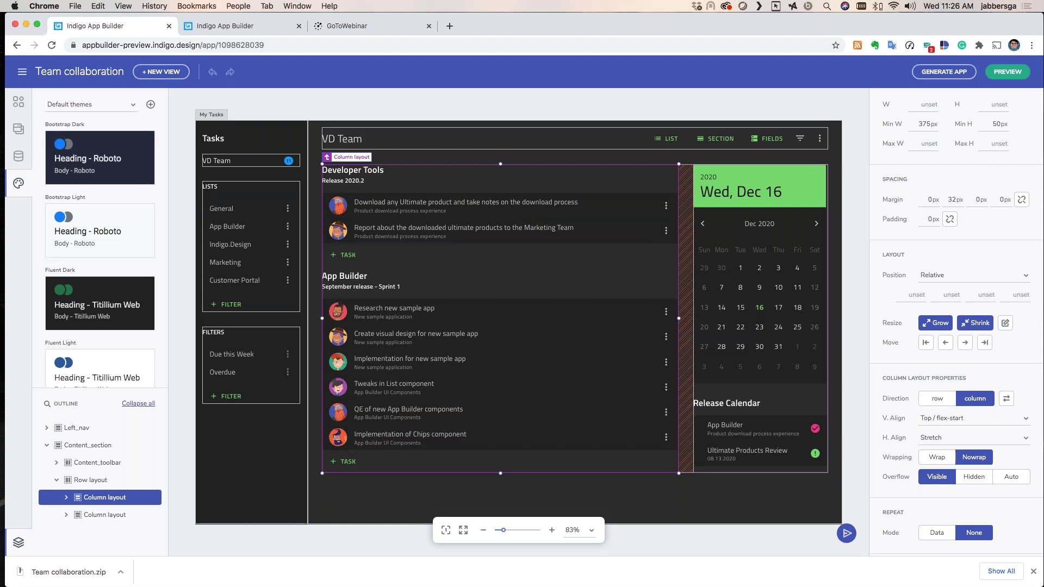
{"action": "left_click", "coordinate": [134, 230]}
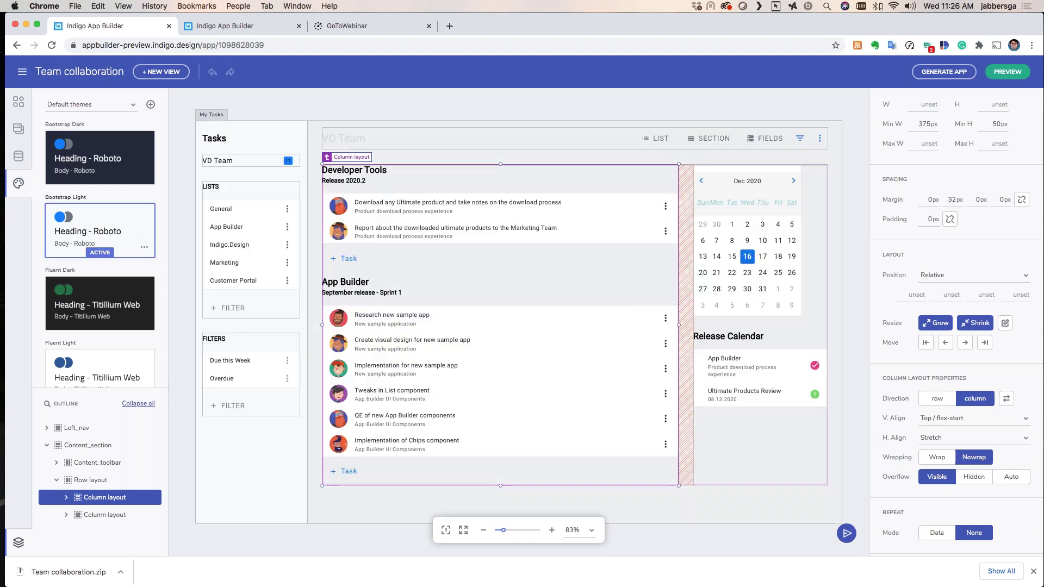
{"action": "left_click", "coordinate": [133, 294]}
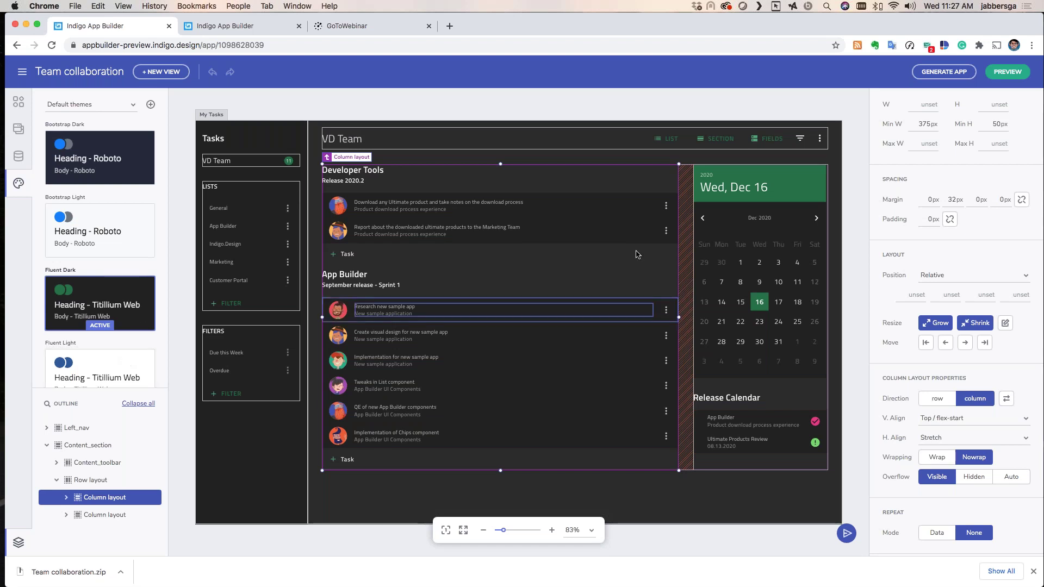
{"action": "left_click", "coordinate": [1004, 79]}
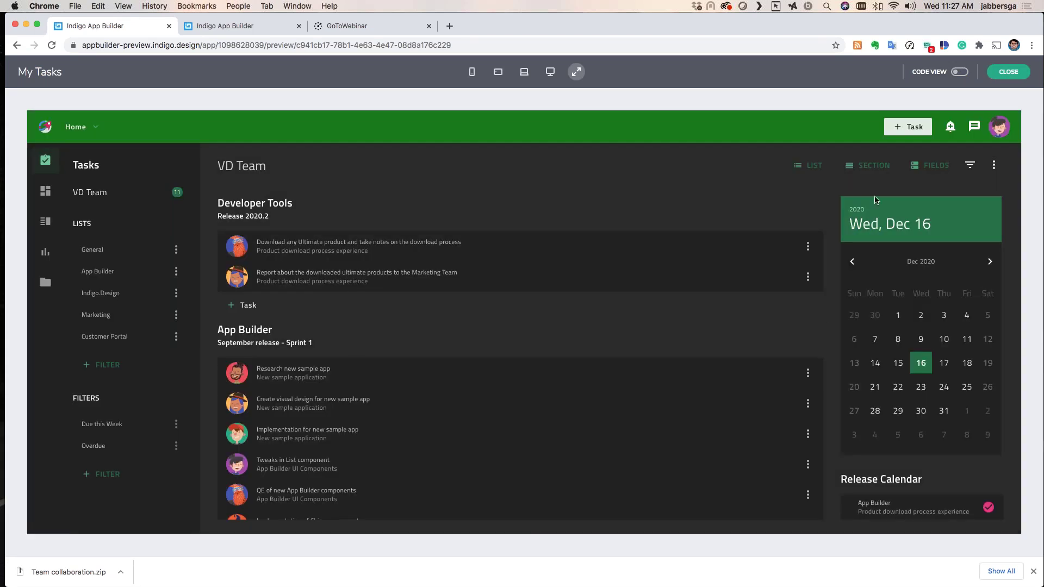
{"action": "left_click", "coordinate": [1009, 71]}
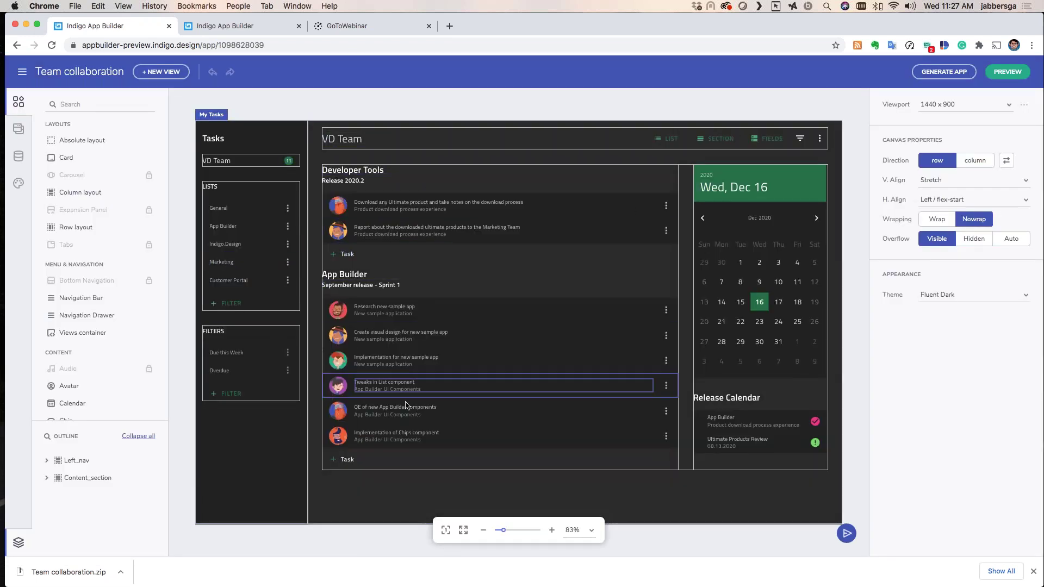
Apply the Material Dark theme to the Team collaboration app
{"action": "scroll", "coordinate": [98, 333], "scroll_direction": "down", "scroll_amount": 5}
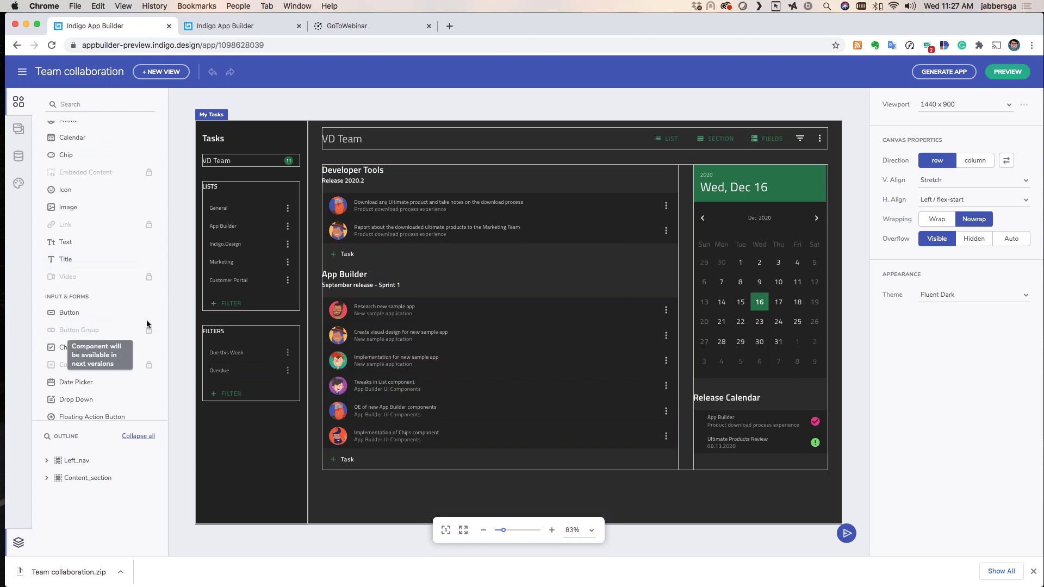
{"action": "left_click", "coordinate": [18, 183]}
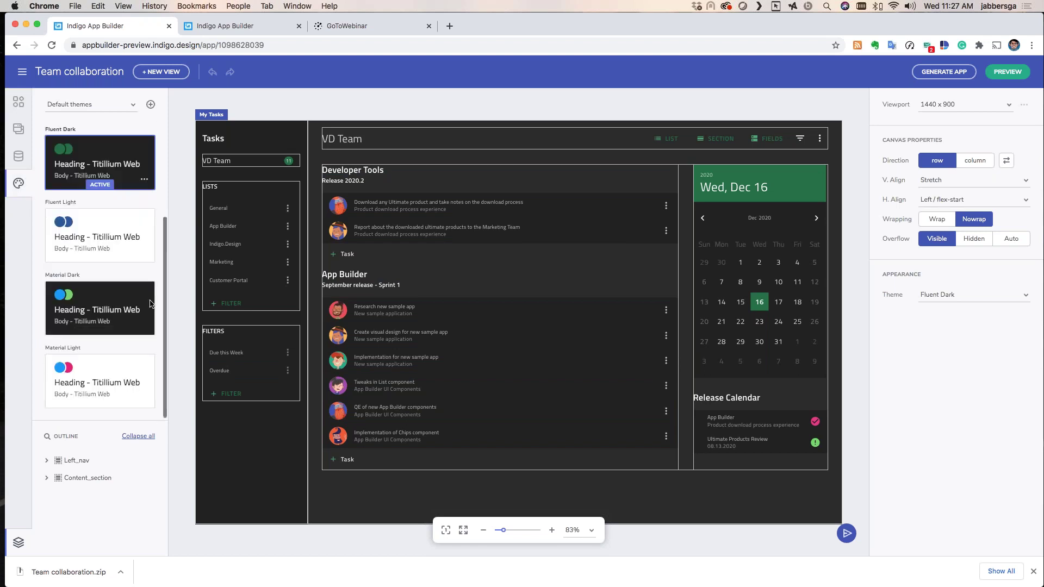
{"action": "left_click", "coordinate": [99, 319]}
Preview the app, resize the browser window to check its responsive layout, and expand the Home dropdown in its header
{"action": "left_click", "coordinate": [1007, 73]}
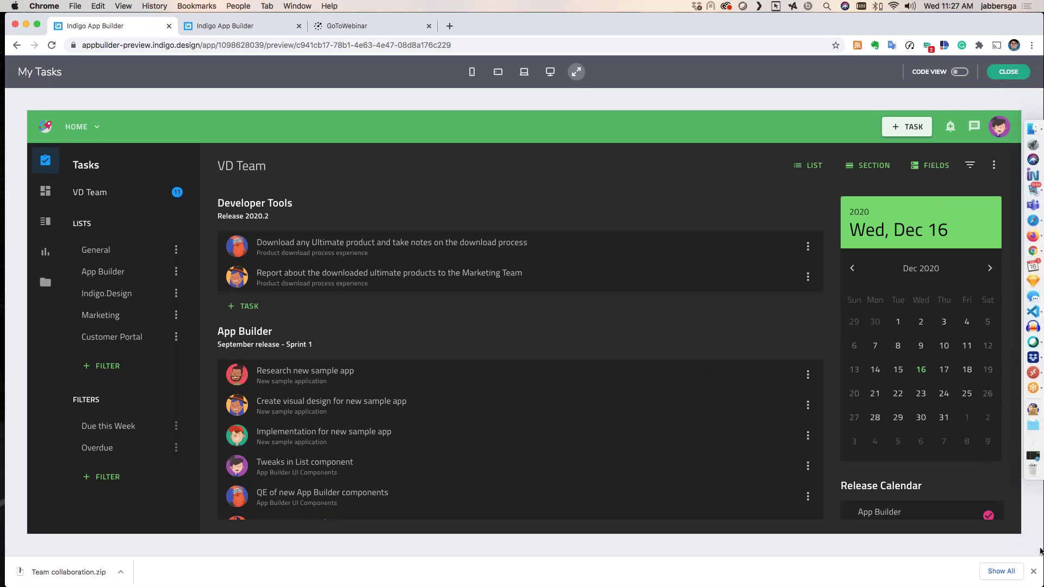
{"action": "left_click_drag", "start_coordinate": [1041, 549], "coordinate": [923, 451]}
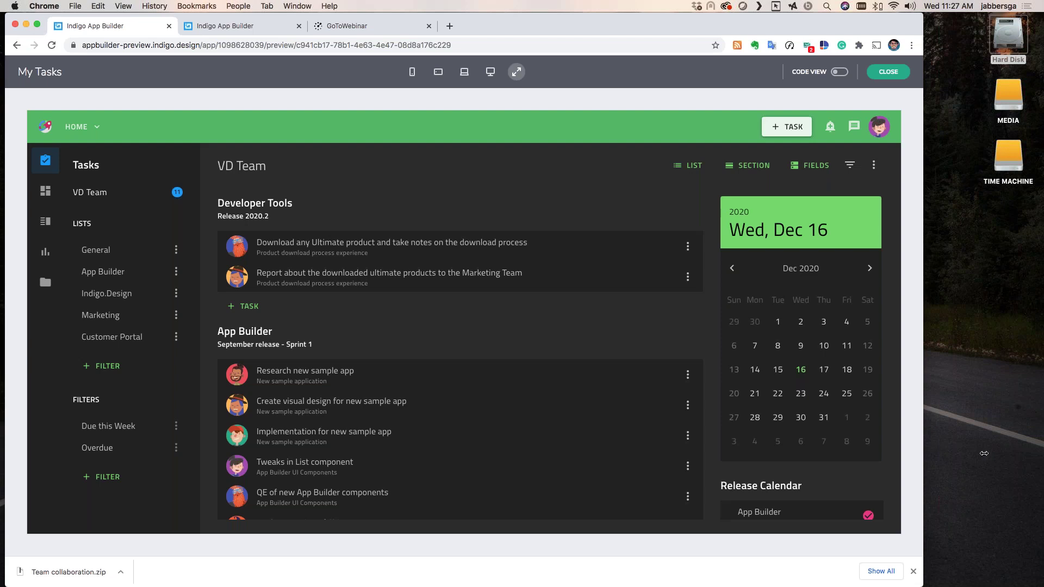
{"action": "left_click_drag", "start_coordinate": [923, 447], "coordinate": [978, 447]}
{"action": "left_click", "coordinate": [79, 129]}
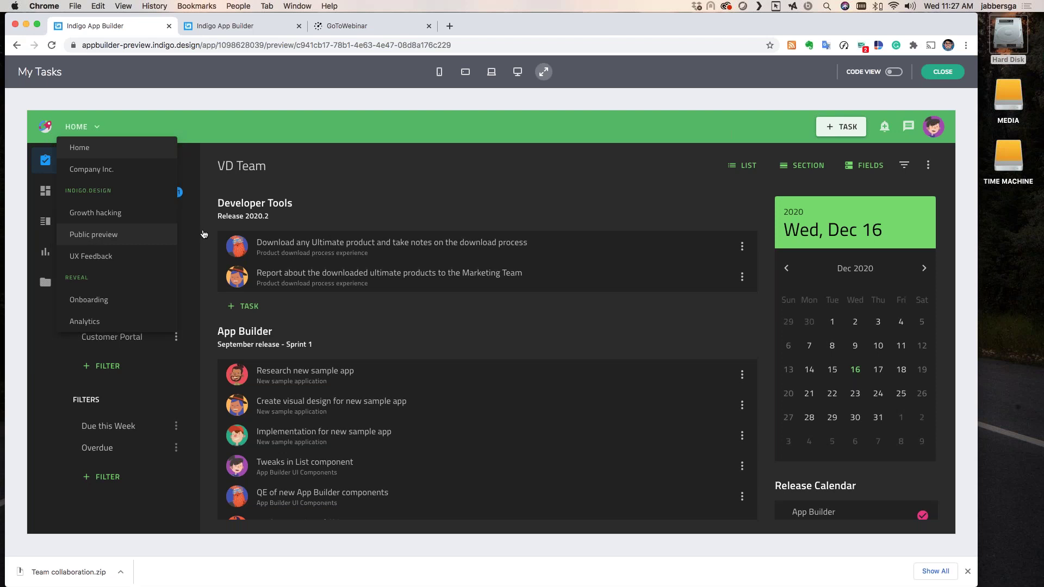
Turn on the code view in the preview, enlarge it, examine the generated HTML, TS and CSS, and return to the editor
{"action": "left_click", "coordinate": [891, 72]}
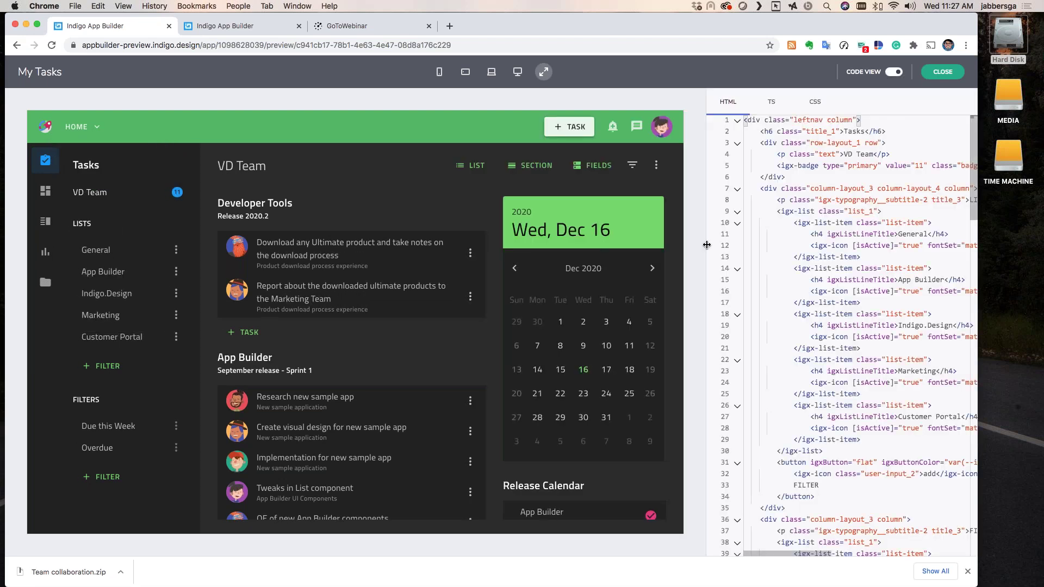
{"action": "left_click_drag", "start_coordinate": [706, 240], "coordinate": [541, 239]}
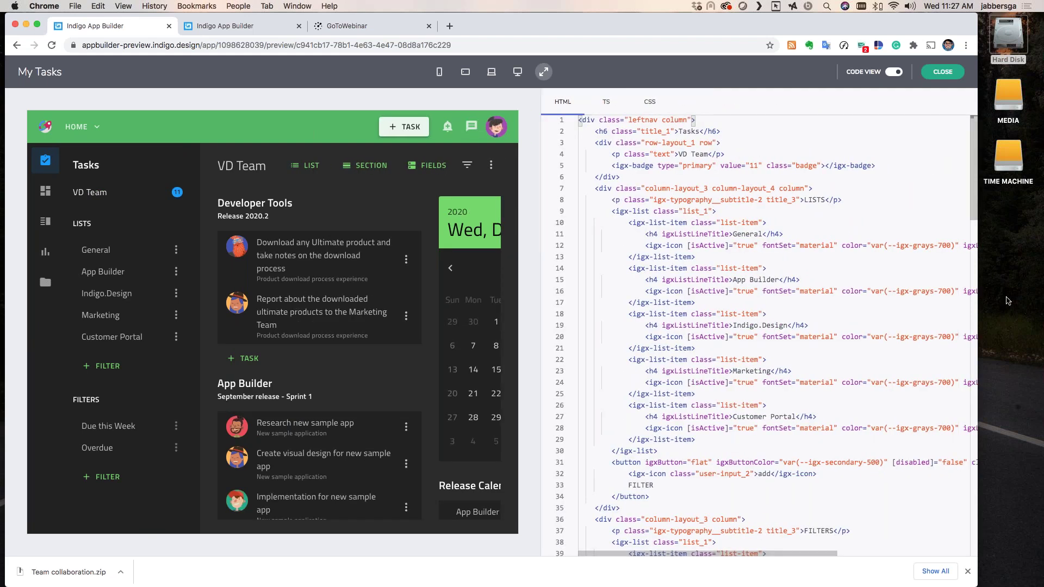
{"action": "double_click", "coordinate": [979, 288]}
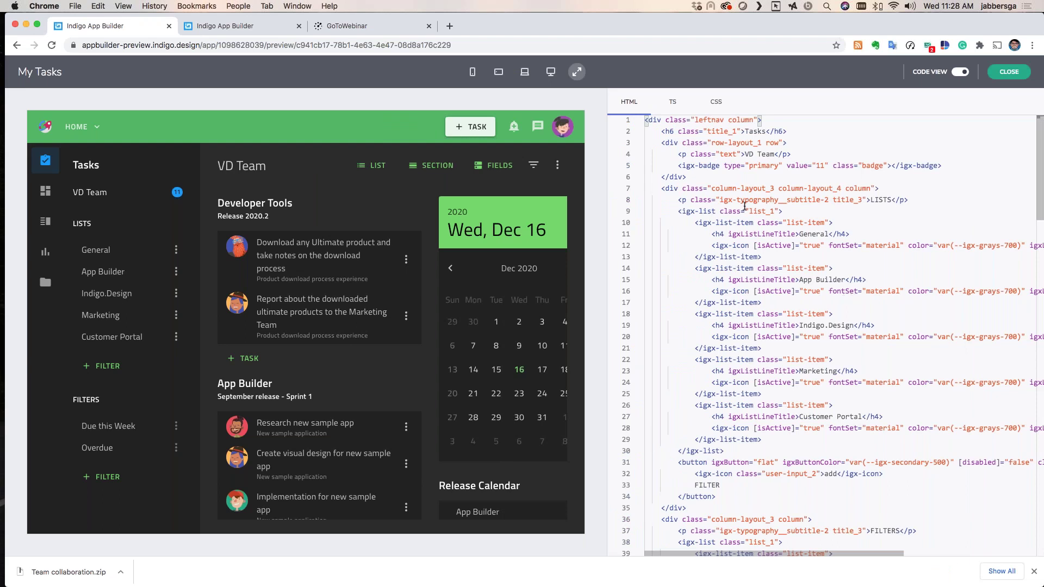
{"action": "left_click", "coordinate": [672, 102]}
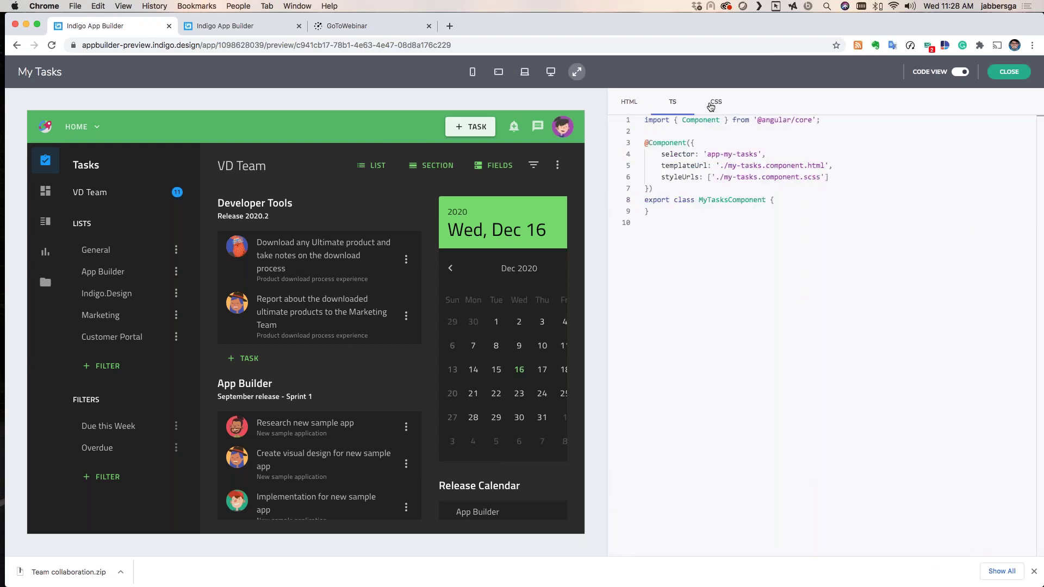
{"action": "left_click", "coordinate": [715, 102]}
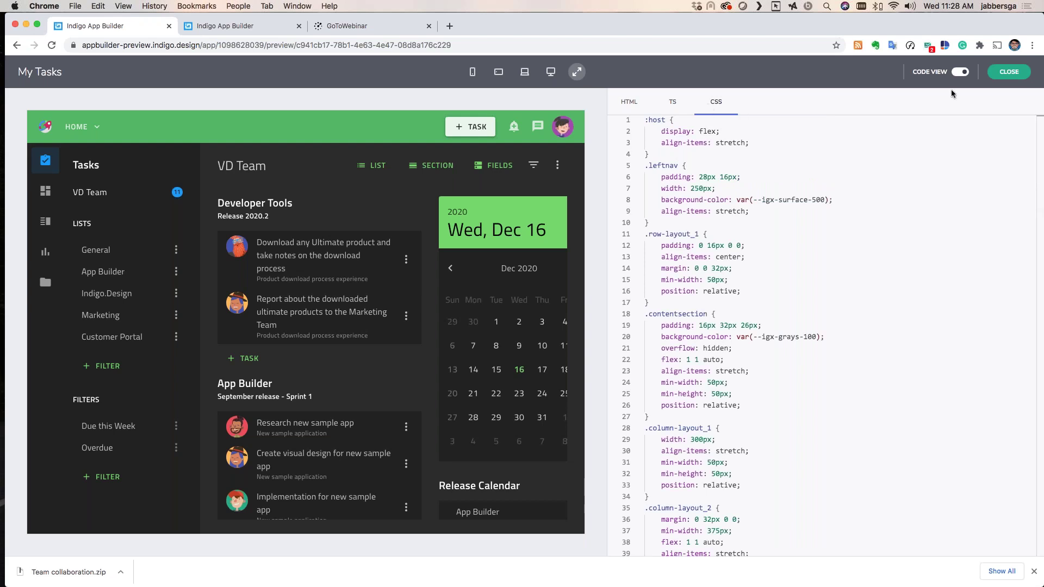
{"action": "left_click", "coordinate": [1008, 72]}
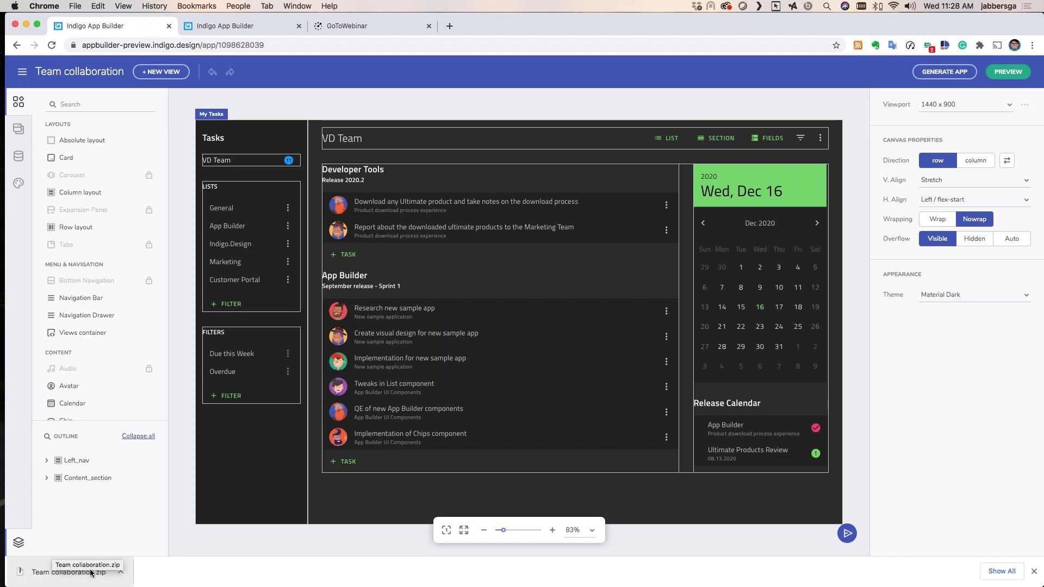
Switch to Visual Studio Code to examine my-tasks.component.html, and view the app running on localhost in Safari before minimizing it
{"action": "key", "text": "ctrl+Right"}
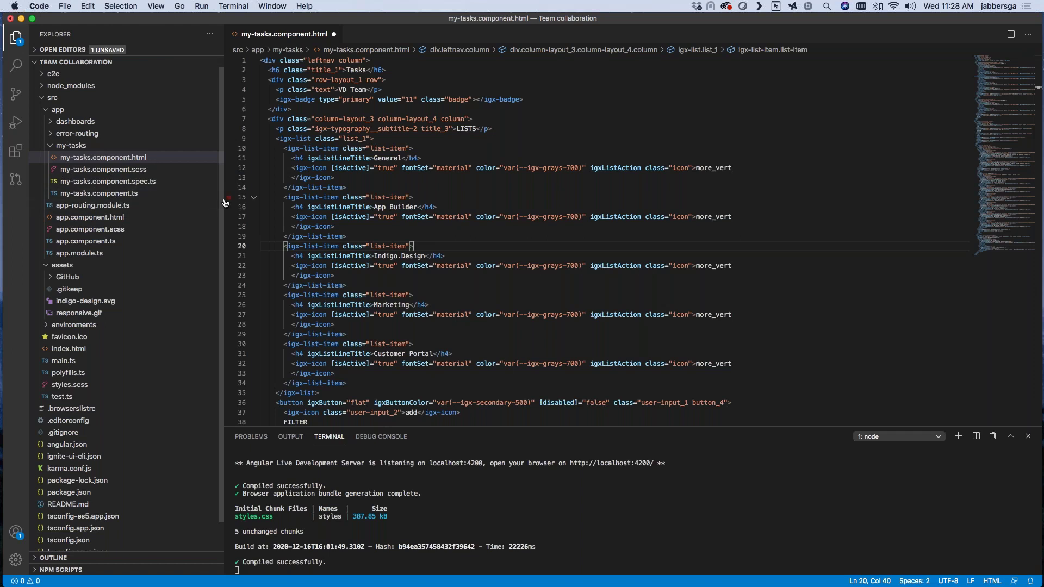
{"action": "scroll", "coordinate": [229, 197], "scroll_direction": "down", "scroll_amount": 15}
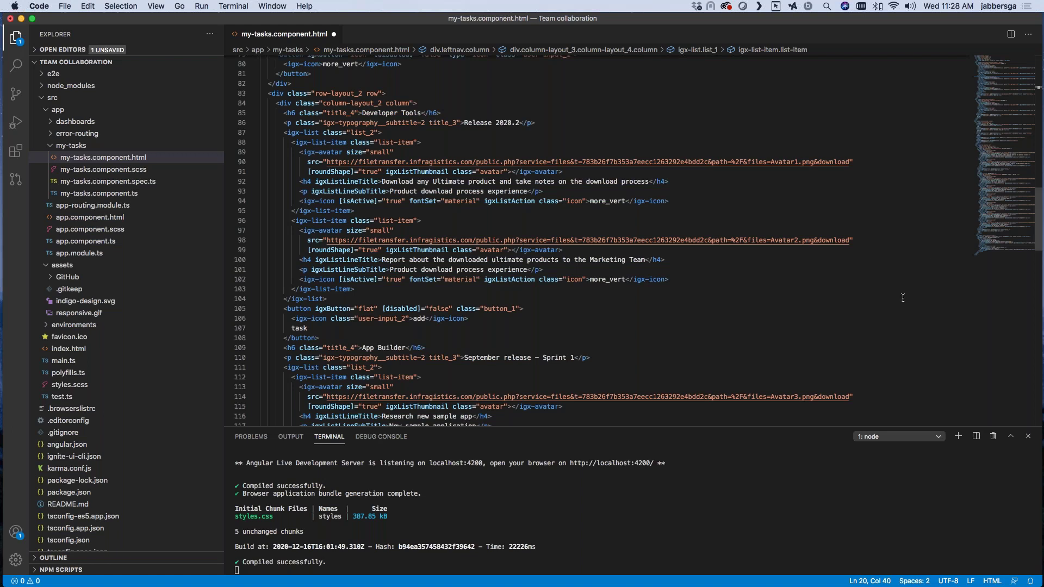
{"action": "left_click", "coordinate": [1020, 459]}
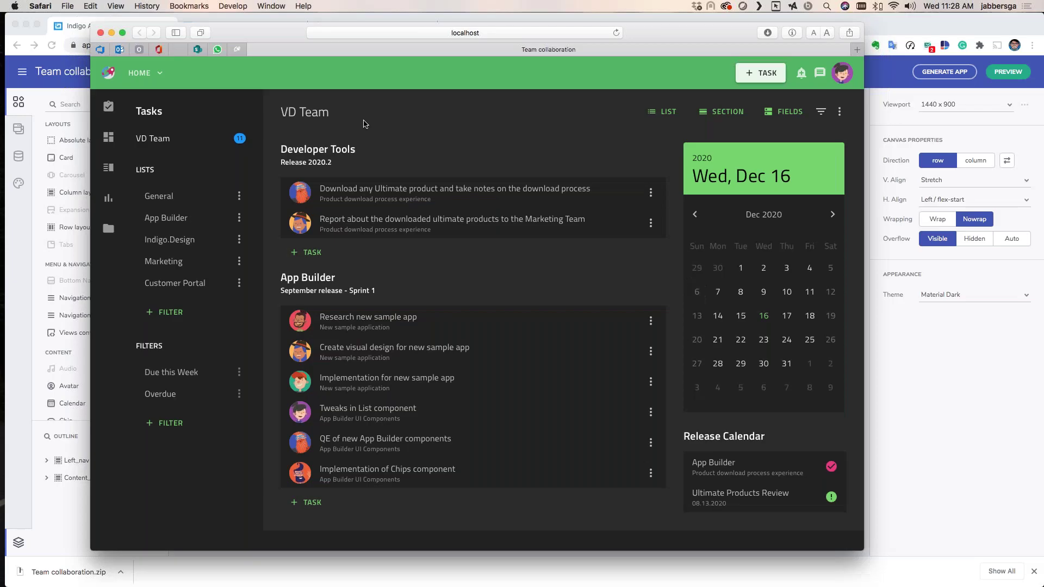
{"action": "left_click", "coordinate": [112, 33]}
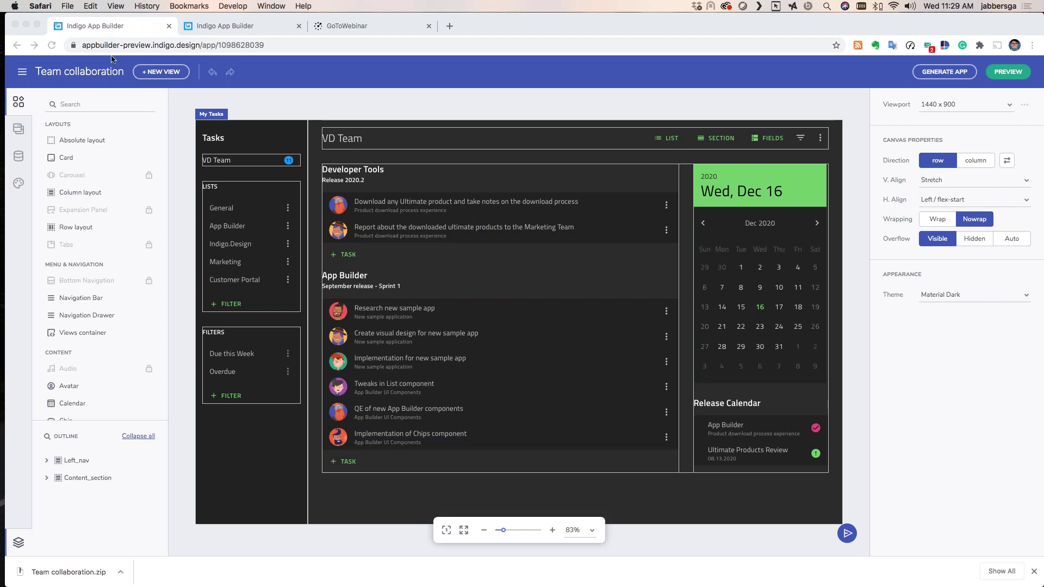
Create a new project from the Header Nav default layout
{"action": "left_click", "coordinate": [21, 74]}
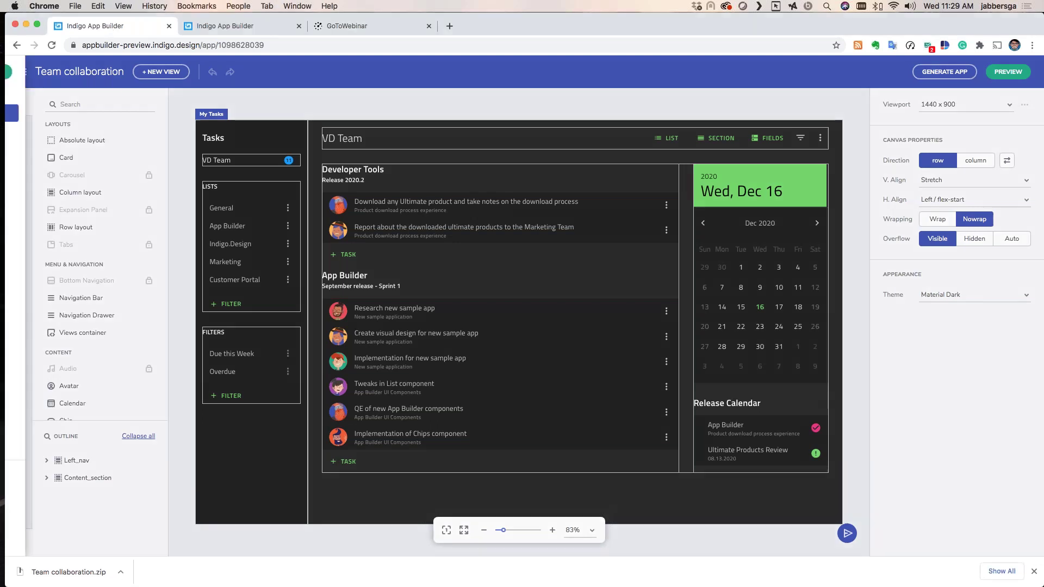
{"action": "left_click", "coordinate": [21, 74]}
{"action": "left_click", "coordinate": [81, 70]}
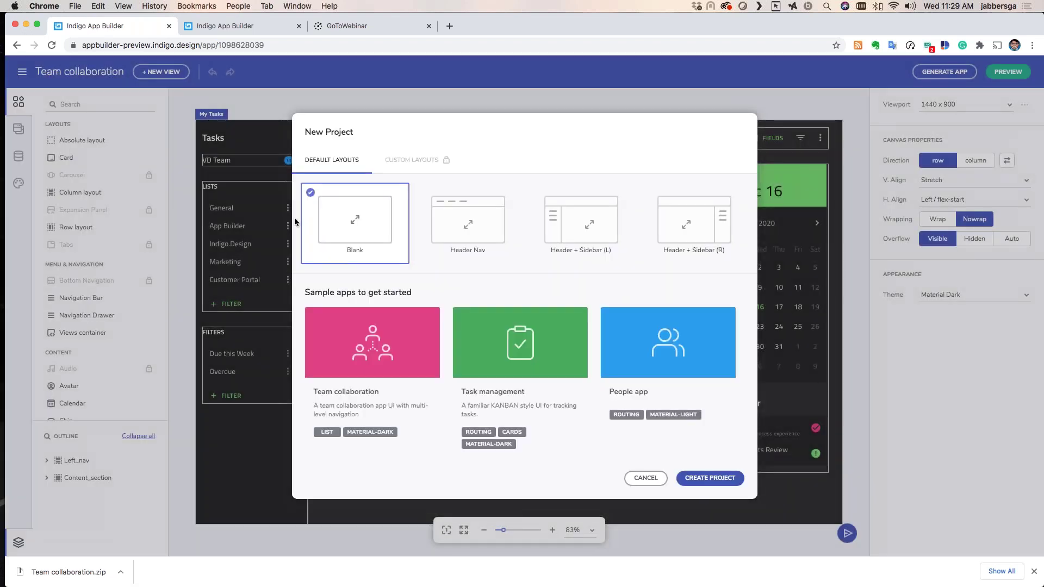
{"action": "double_click", "coordinate": [486, 220]}
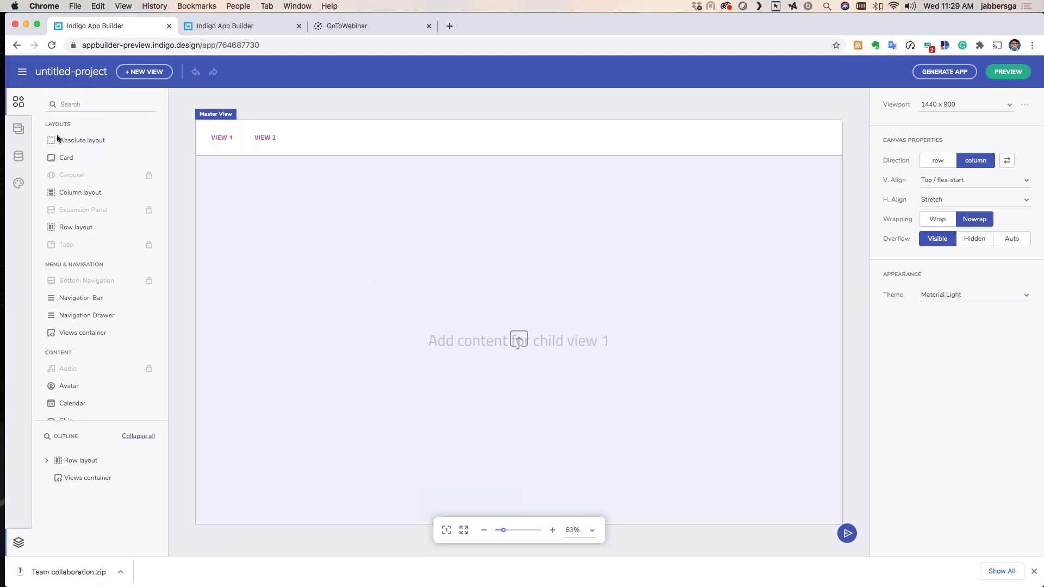
Look through the new project's views by opening Child View 1 and Child View 2
{"action": "left_click", "coordinate": [19, 133]}
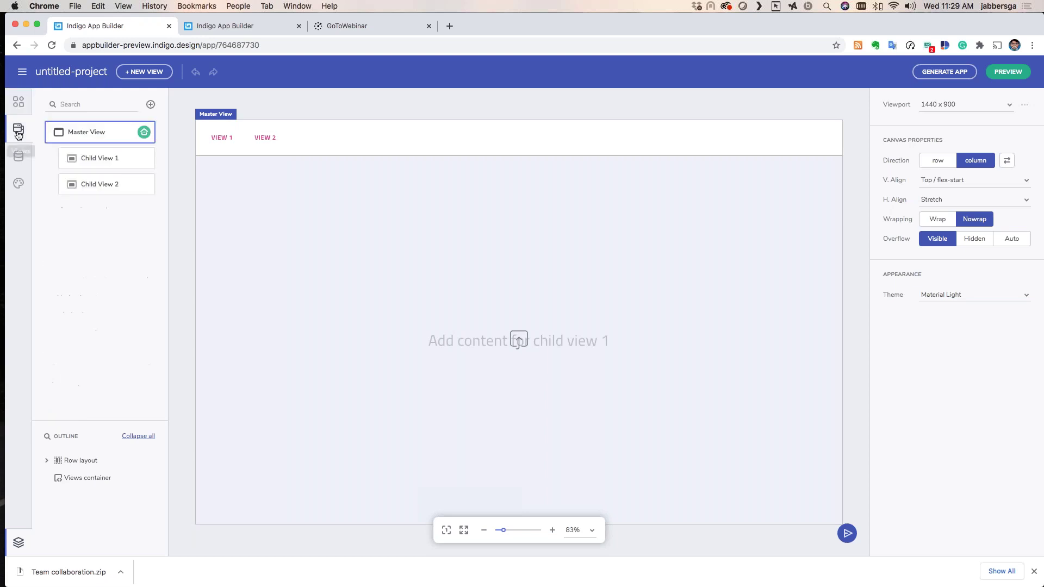
{"action": "left_click", "coordinate": [108, 158]}
{"action": "left_click", "coordinate": [107, 190]}
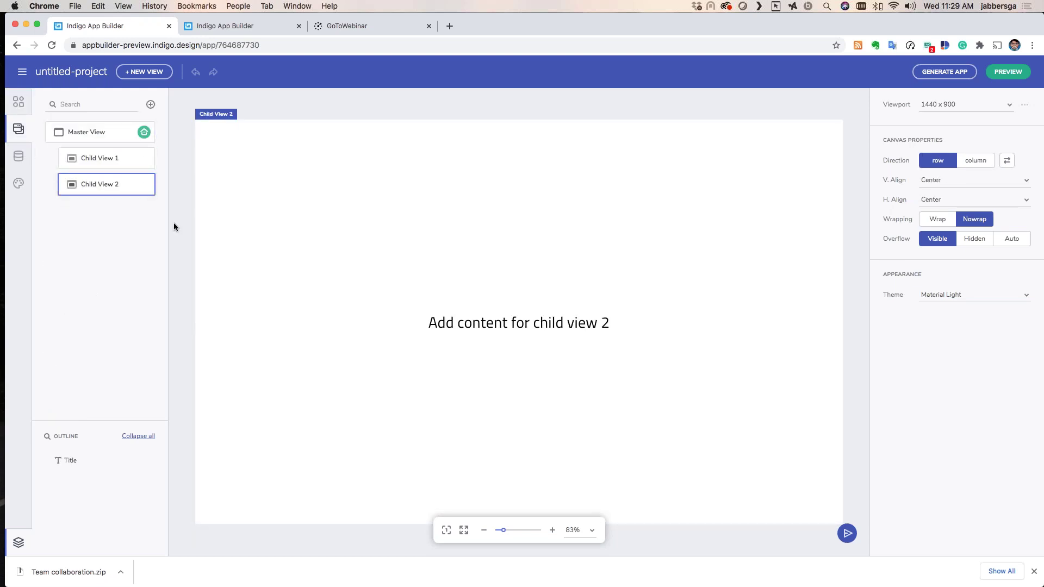
Delete the title text from Child View 2 and add a Row layout to the empty canvas
{"action": "key", "text": "Delete"}
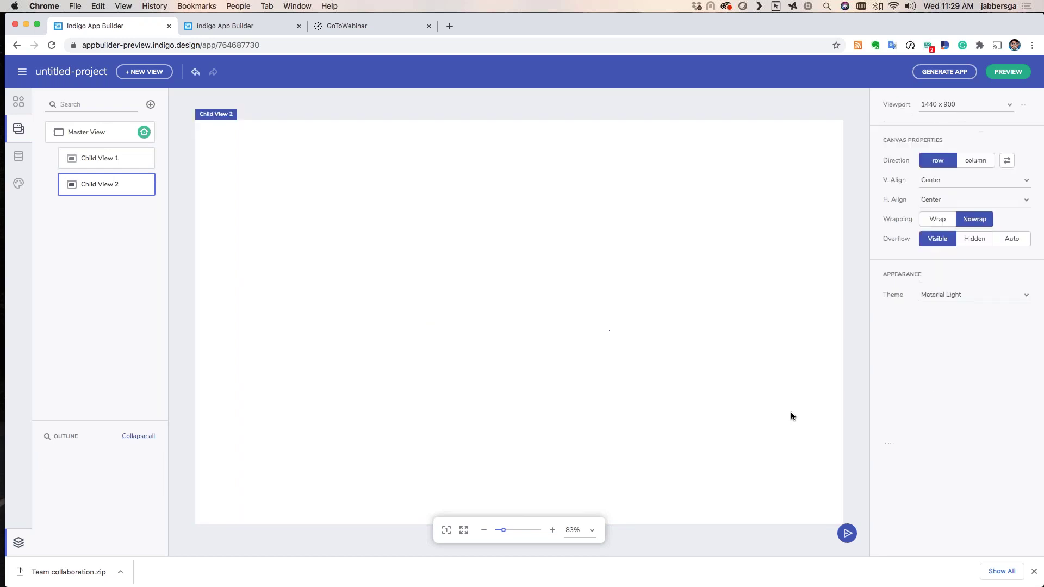
{"action": "key", "text": "ctrl+Up"}
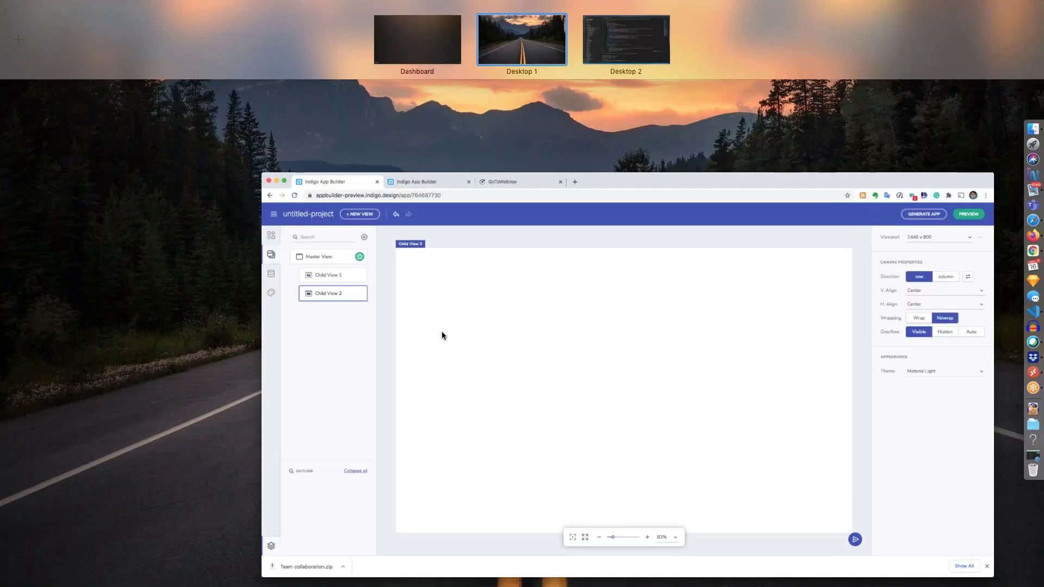
{"action": "left_click", "coordinate": [442, 335]}
{"action": "left_click", "coordinate": [18, 102]}
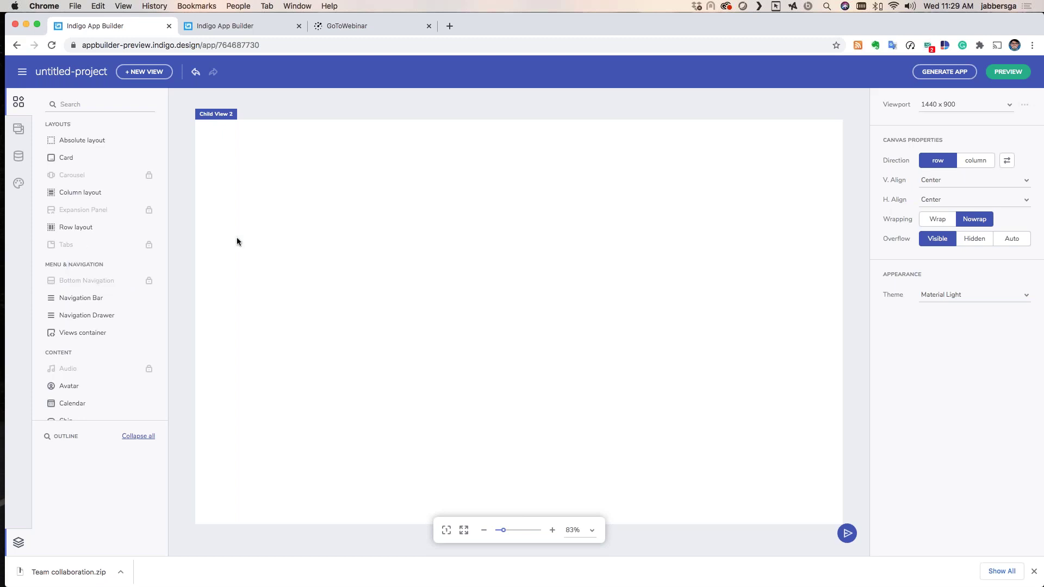
{"action": "left_click_drag", "start_coordinate": [83, 230], "coordinate": [360, 240]}
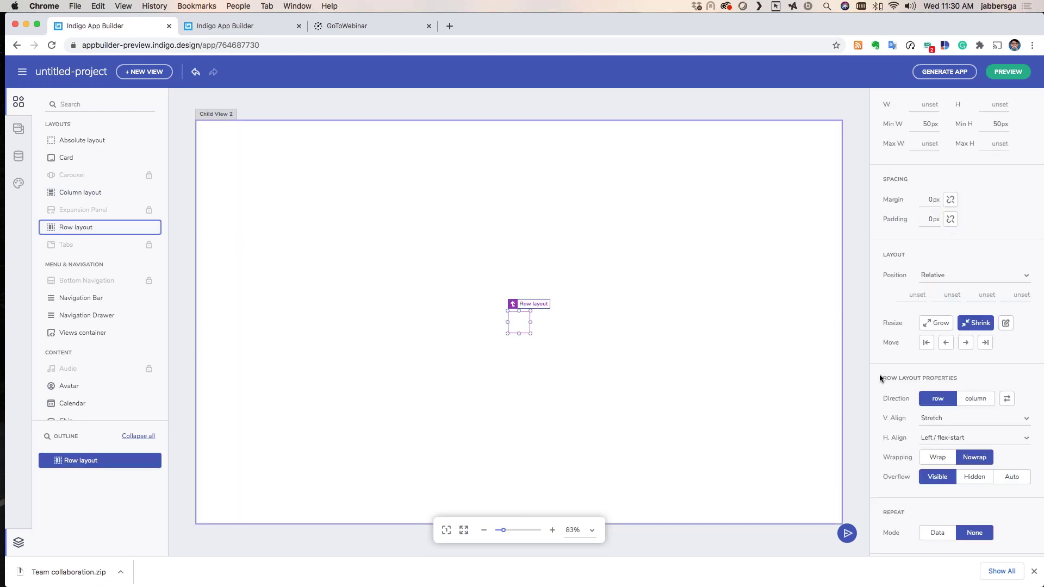
Set the Child View 2 canvas to Stretch vertical alignment and Left / flex-start horizontal alignment
{"action": "left_click", "coordinate": [954, 416]}
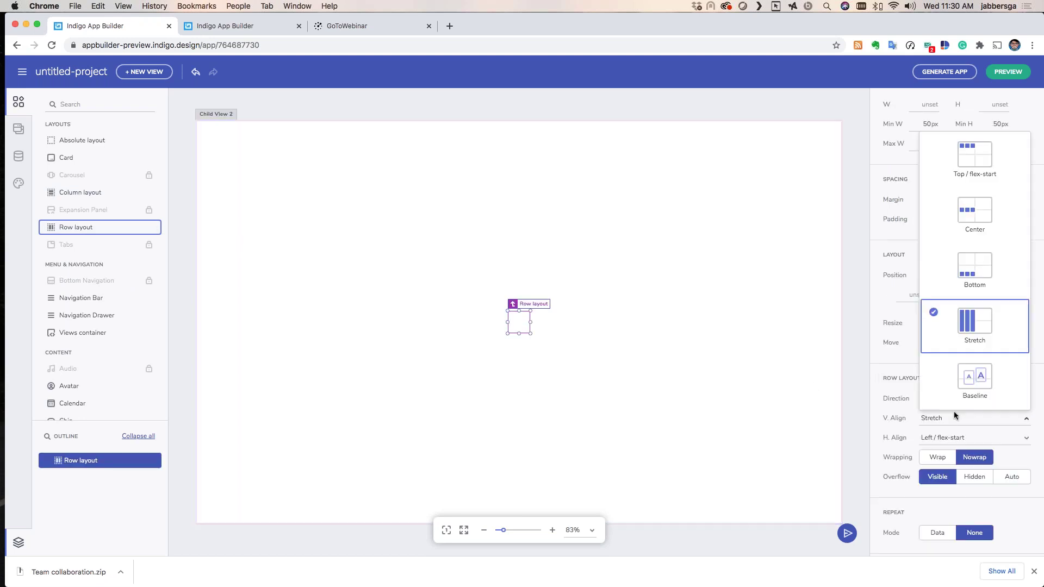
{"action": "left_click", "coordinate": [863, 422]}
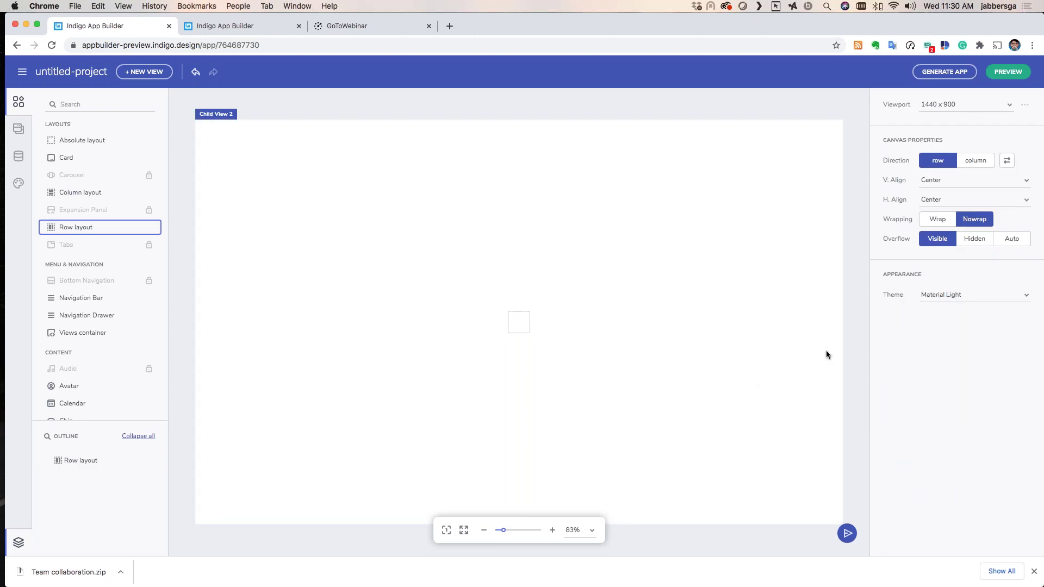
{"action": "left_click", "coordinate": [935, 181]}
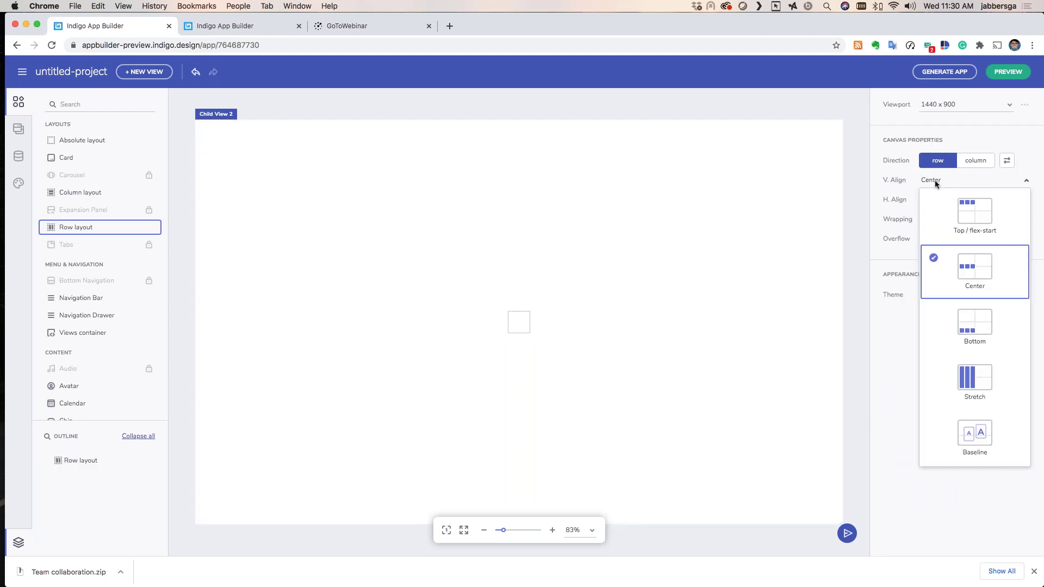
{"action": "left_click", "coordinate": [974, 215]}
{"action": "left_click", "coordinate": [954, 200]}
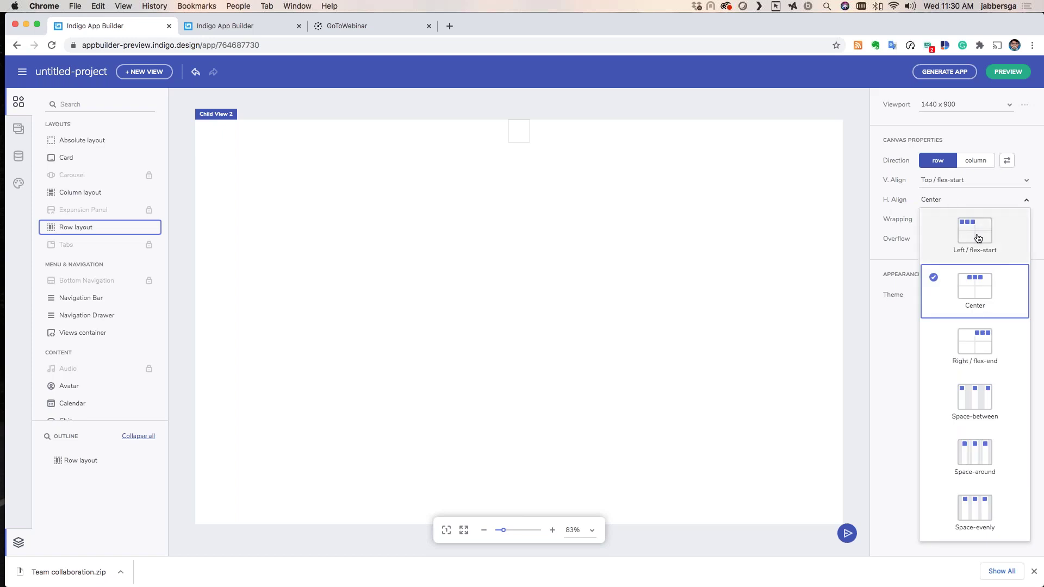
{"action": "left_click", "coordinate": [949, 181]}
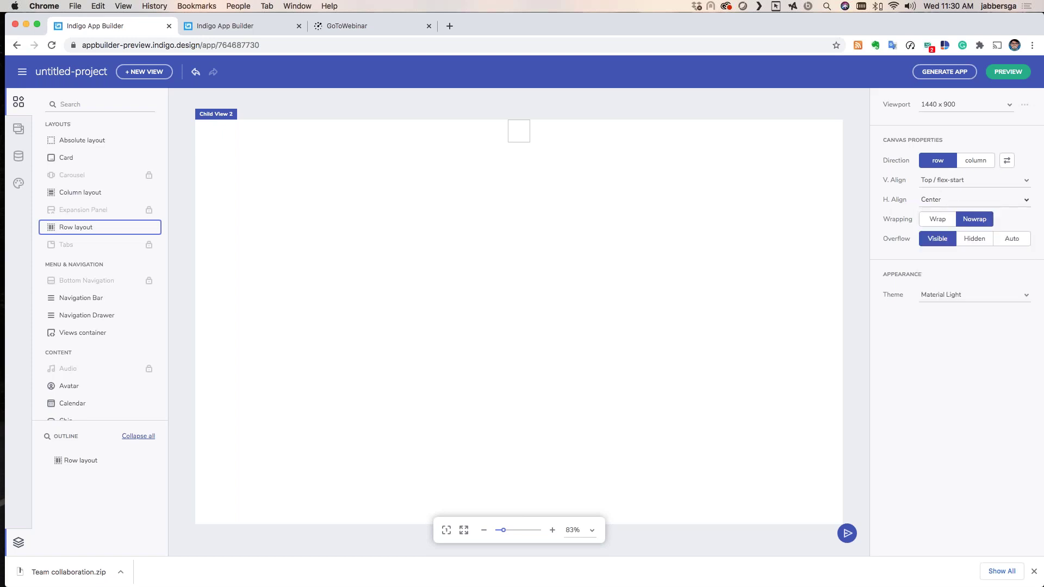
{"action": "left_click", "coordinate": [950, 181]}
{"action": "left_click", "coordinate": [962, 382]}
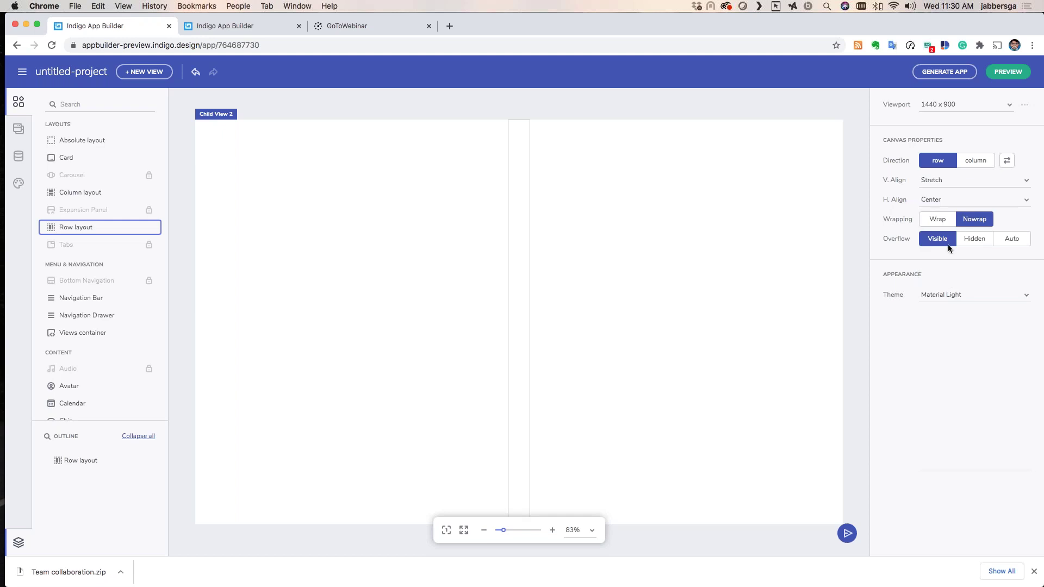
{"action": "left_click", "coordinate": [944, 202]}
{"action": "left_click", "coordinate": [969, 233]}
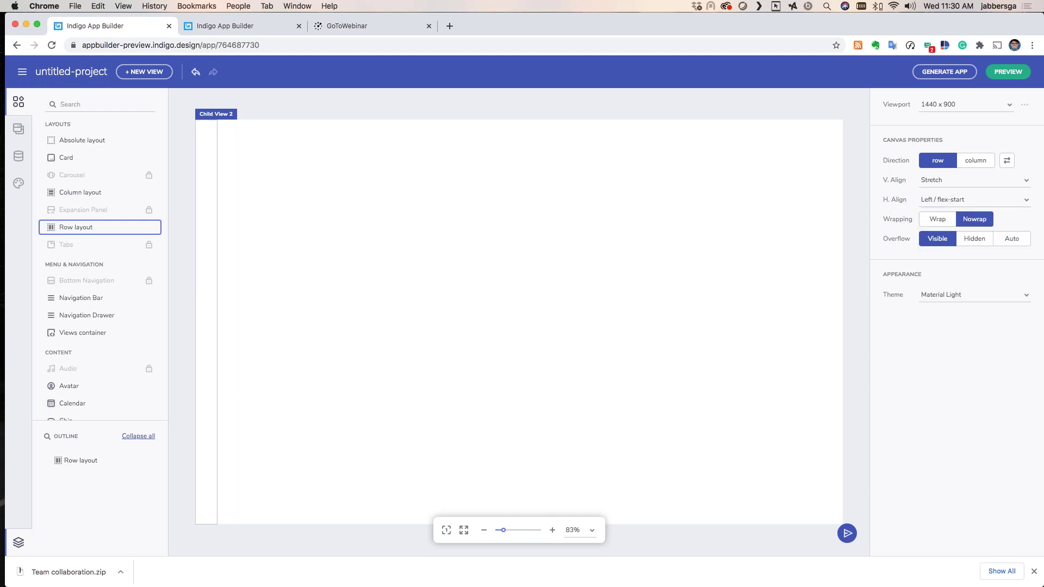
Change the row layout's direction to column and add a Title component inside it
{"action": "left_click", "coordinate": [207, 274]}
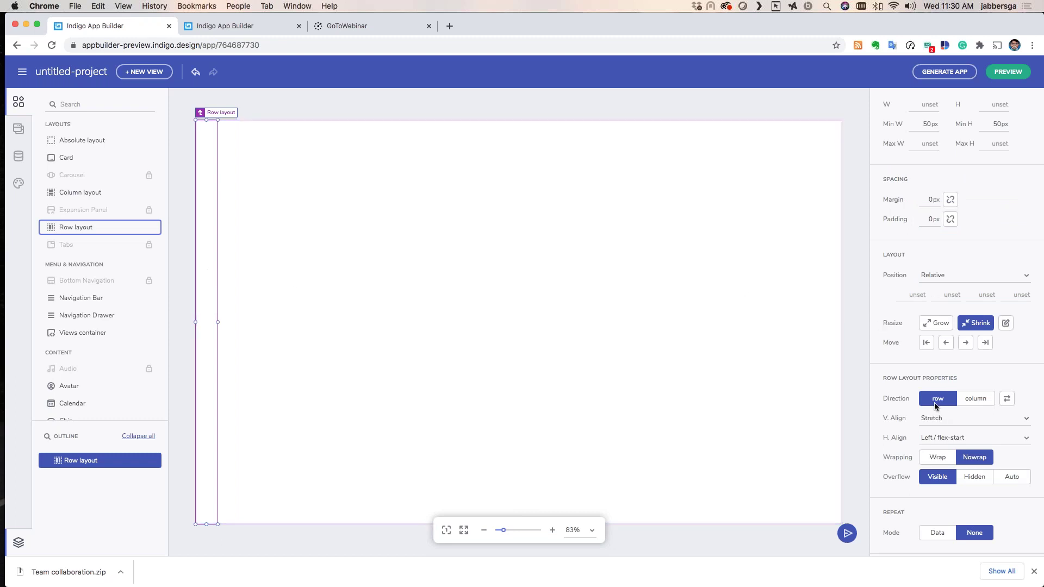
{"action": "left_click", "coordinate": [978, 402]}
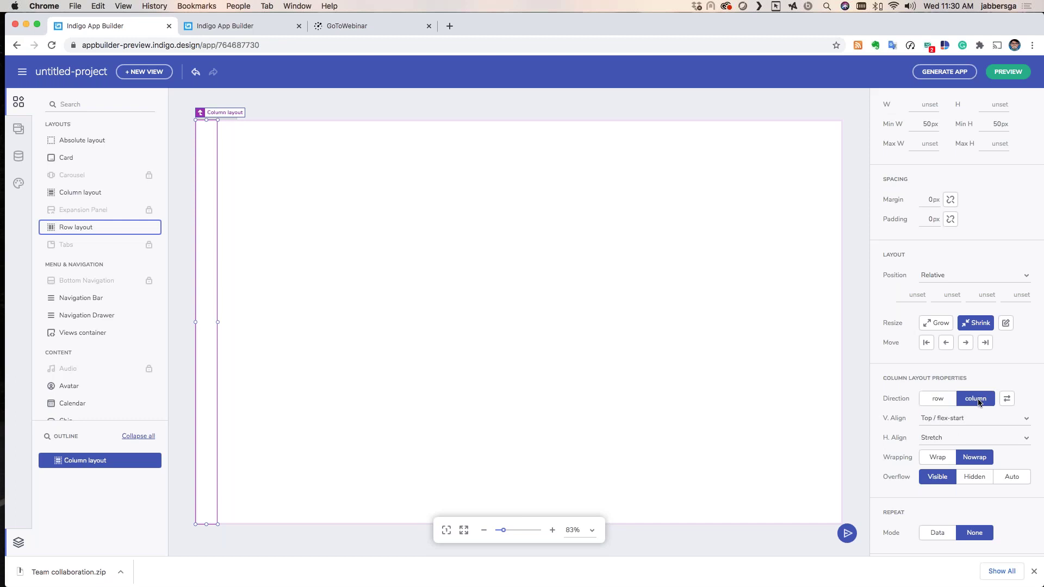
{"action": "left_click", "coordinate": [105, 109]}
{"action": "type", "text": "h"}
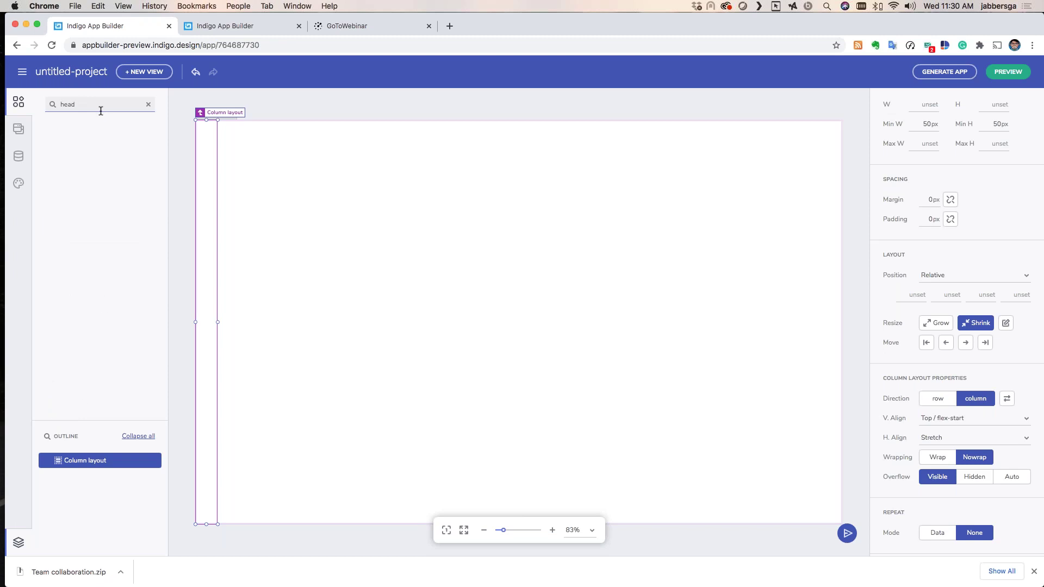
{"action": "key", "text": "BackSpace"}
{"action": "type", "text": "tit"}
{"action": "left_click_drag", "start_coordinate": [63, 128], "coordinate": [212, 162]}
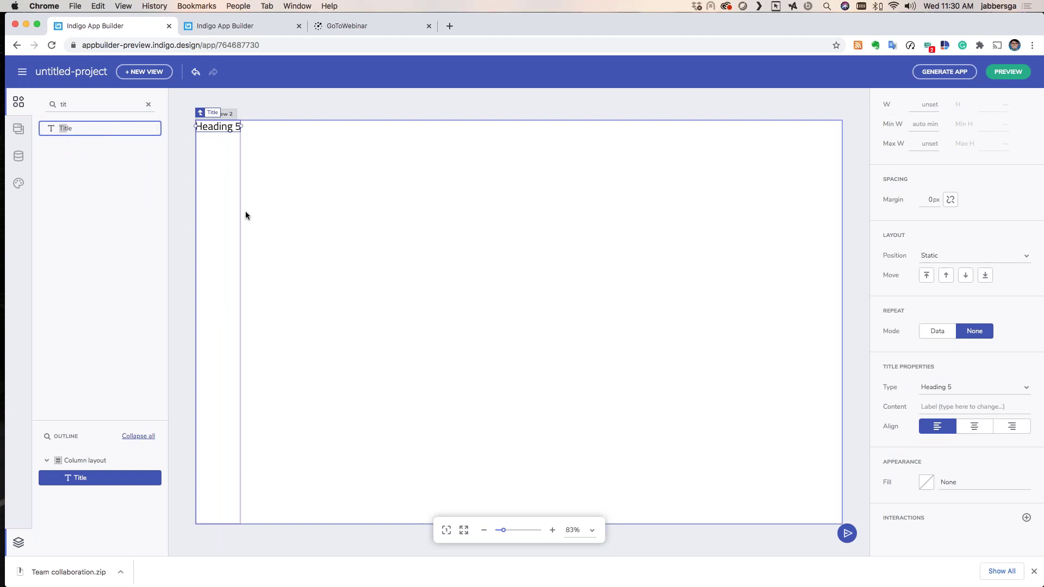
{"action": "left_click", "coordinate": [952, 389]}
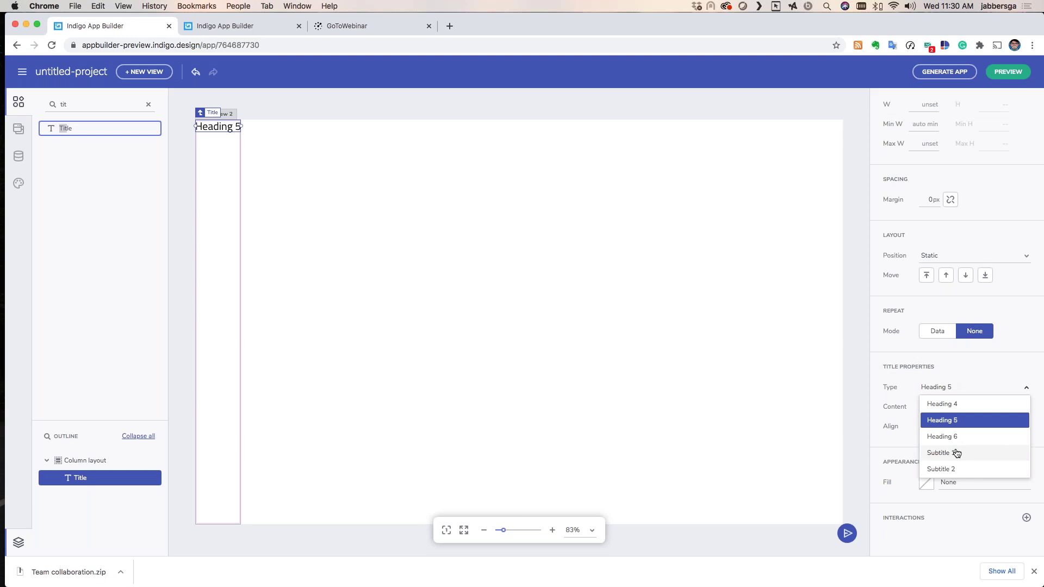
{"action": "left_click", "coordinate": [232, 170]}
Add an Input Group below the title in the column layout
{"action": "double_click", "coordinate": [96, 100]}
{"action": "type", "text": "inpu"}
{"action": "left_click_drag", "start_coordinate": [109, 129], "coordinate": [224, 194]}
Add a second Input Group to the column layout and set its type to Password
{"action": "left_click", "coordinate": [235, 196]}
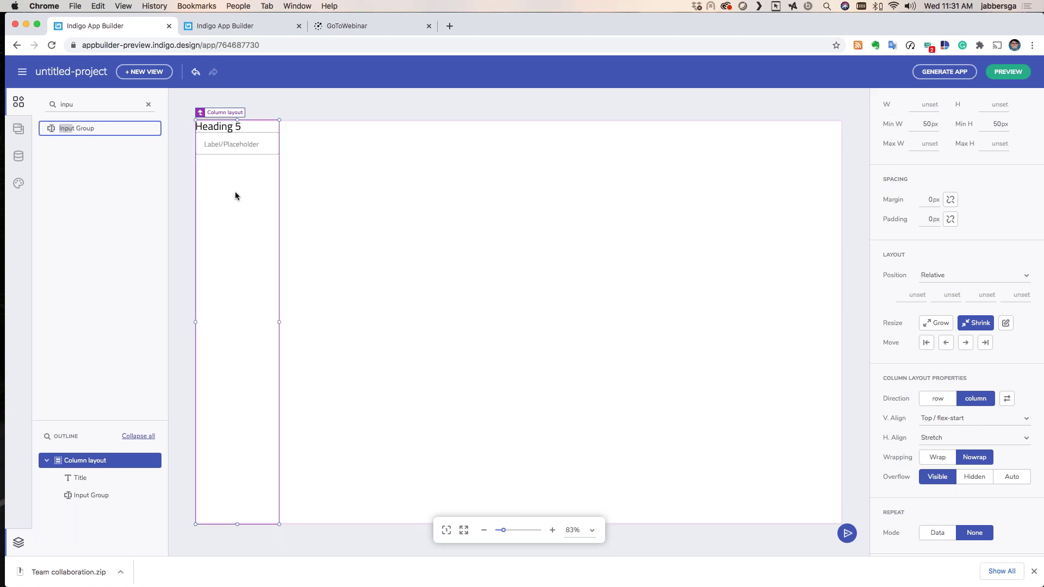
{"action": "key", "text": "super+e"}
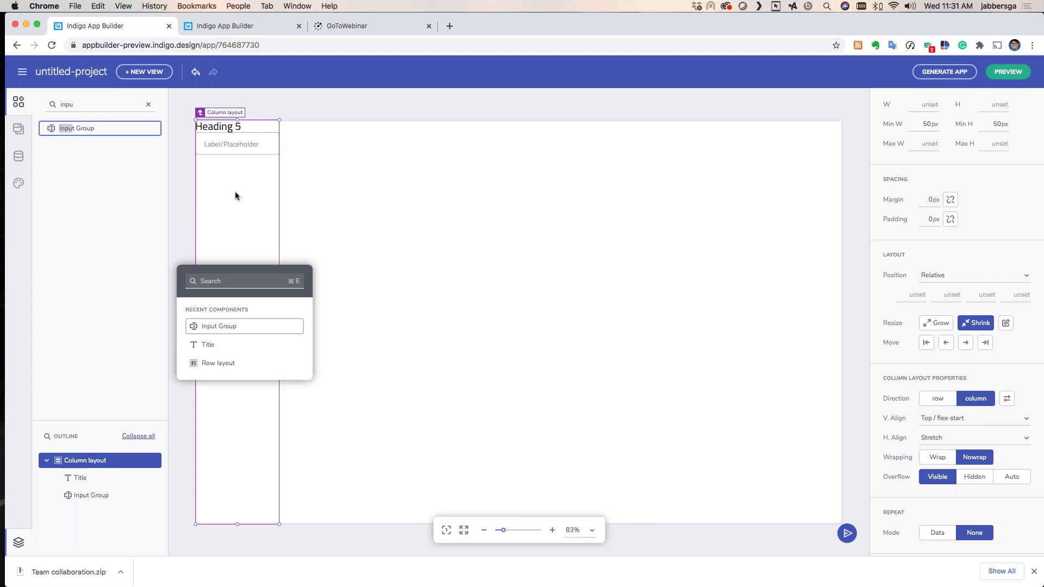
{"action": "key", "text": "Return"}
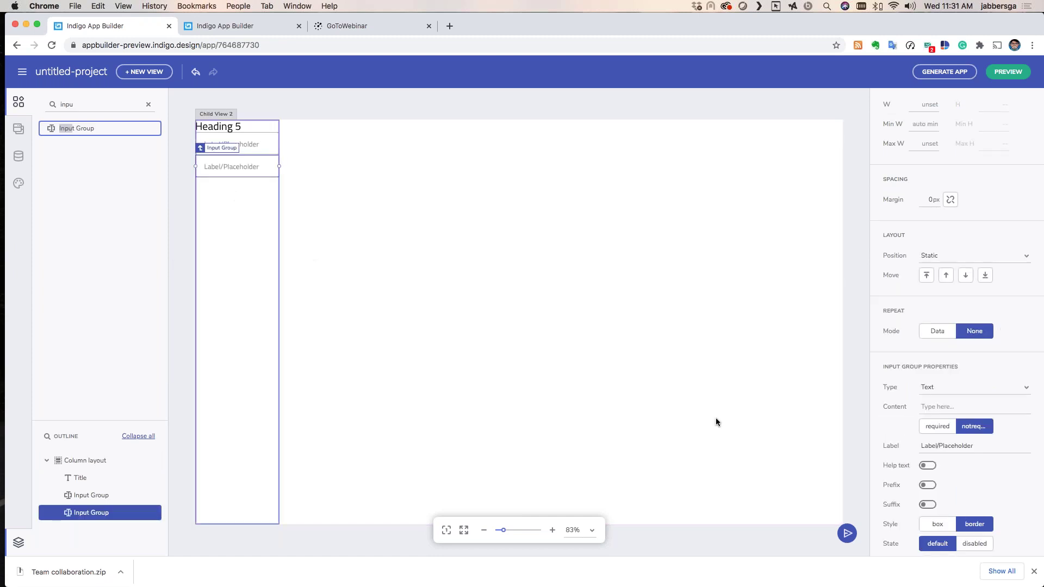
{"action": "left_click", "coordinate": [951, 395]}
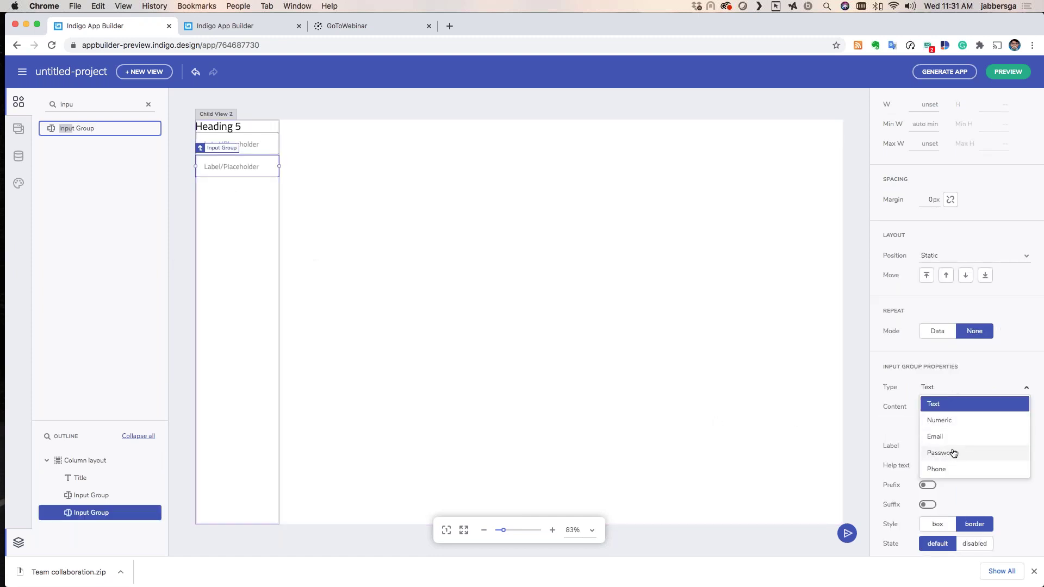
{"action": "left_click", "coordinate": [953, 451]}
Add a Checkbox below the password input in the column layout
{"action": "left_click", "coordinate": [245, 258]}
{"action": "key", "text": "super+e"}
{"action": "type", "text": "che"}
{"action": "key", "text": "Return"}
Add a Text component below the checkbox
{"action": "key", "text": "super+e"}
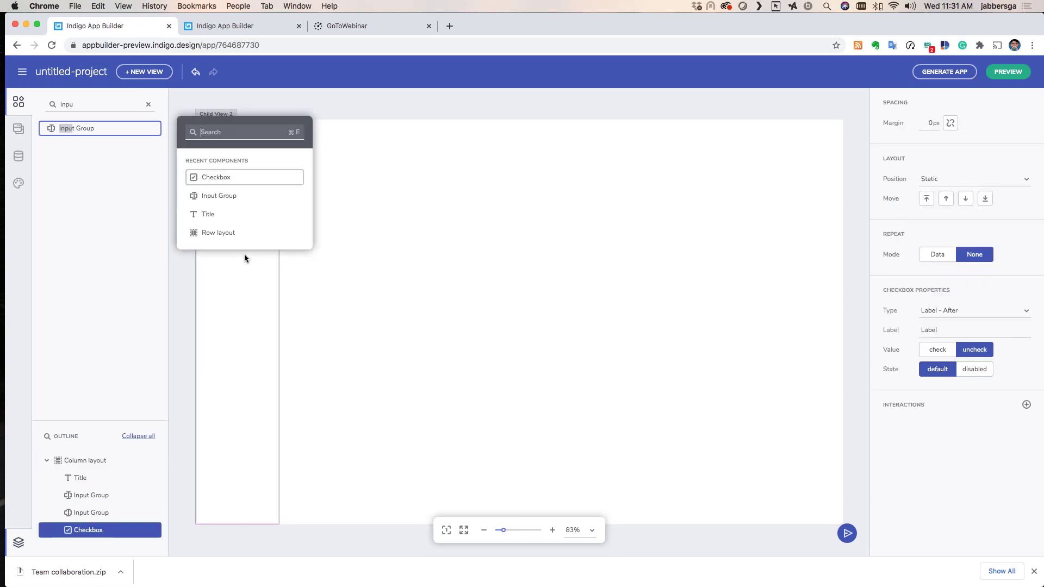
{"action": "type", "text": "lab"}
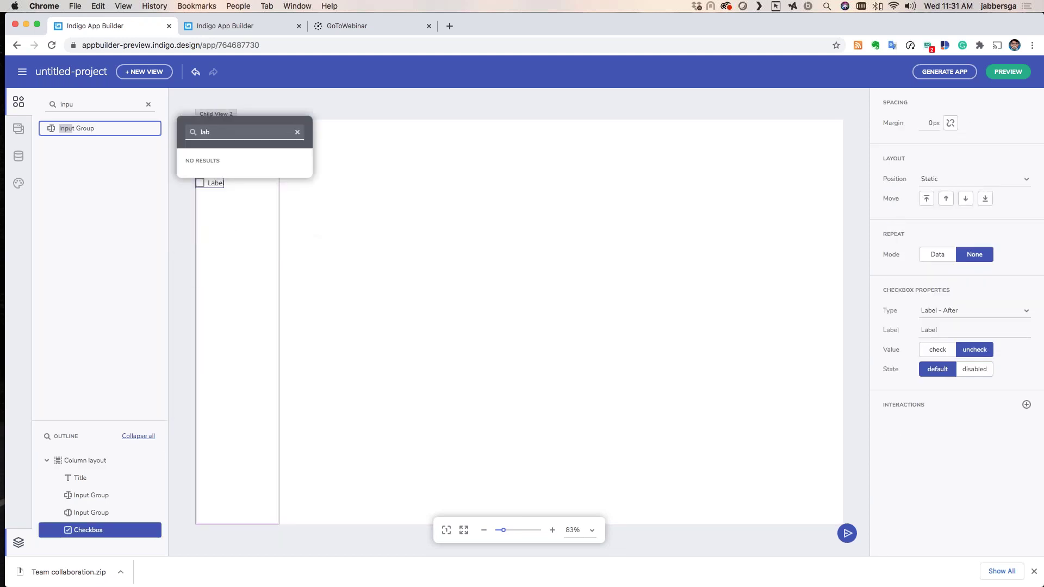
{"action": "key", "text": "BackSpace"}
{"action": "key", "text": "BackSpace"}
{"action": "key", "text": "BackSpace"}
{"action": "type", "text": "te"}
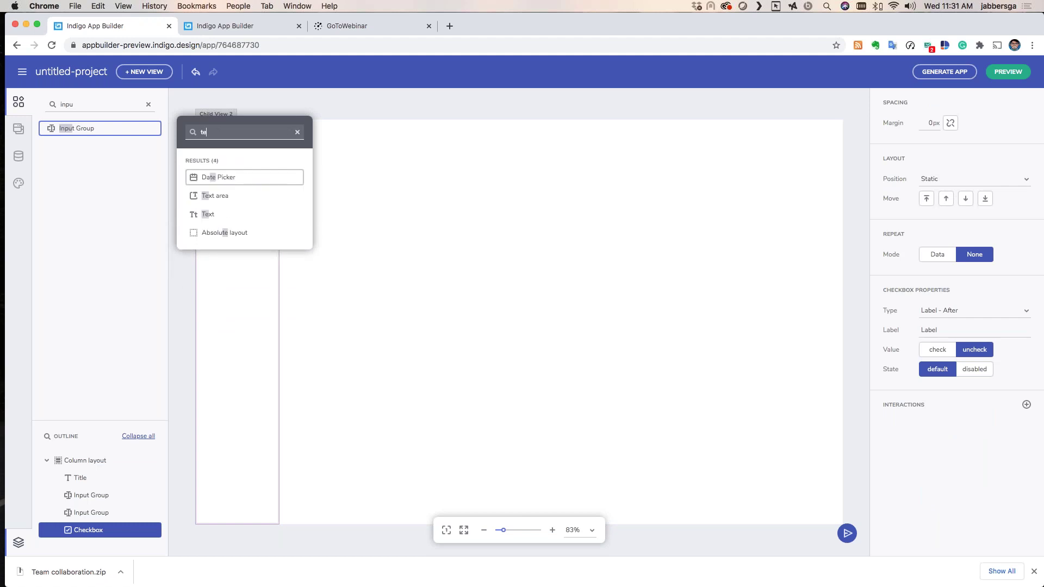
{"action": "key", "text": "Down"}
{"action": "key", "text": "Down"}
{"action": "key", "text": "Return"}
Add a Button below the text and duplicate it
{"action": "key", "text": "ctrl+space"}
{"action": "type", "text": "but"}
{"action": "key", "text": "Return"}
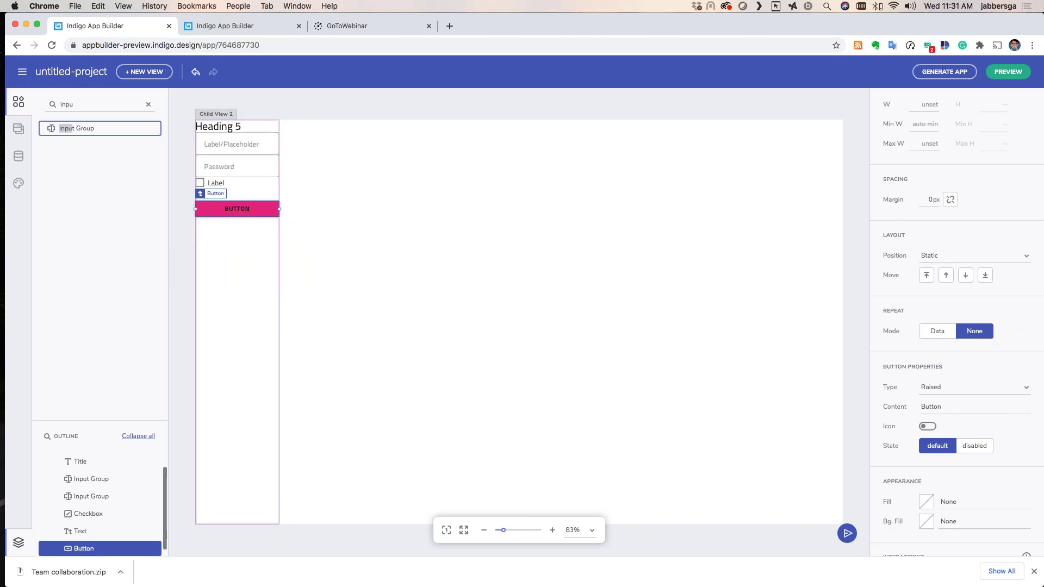
{"action": "key", "text": "ctrl+d"}
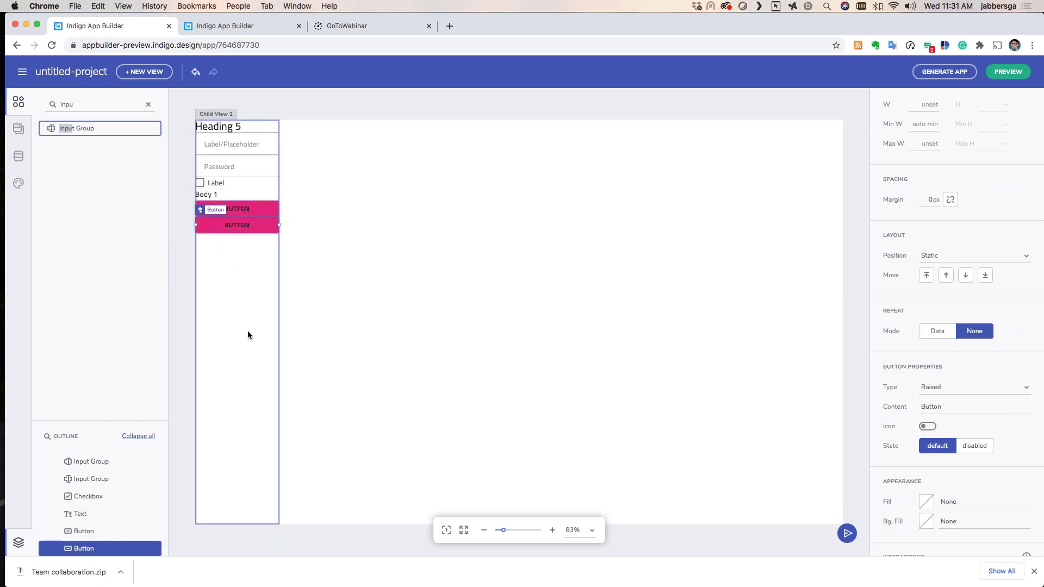
Set the lower button's type to Outlined and its content to "Create account"
{"action": "left_click", "coordinate": [268, 212]}
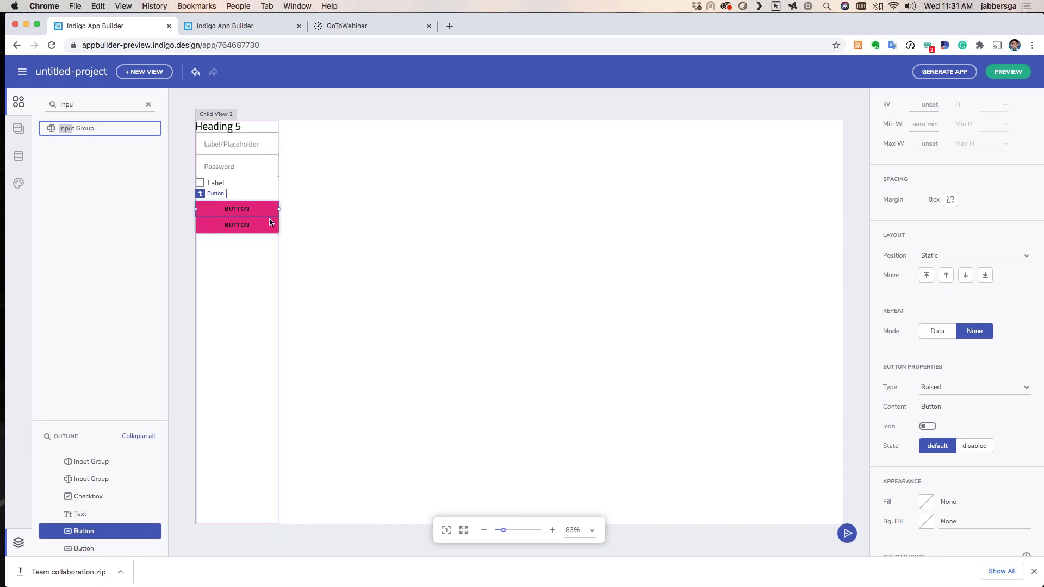
{"action": "left_click", "coordinate": [270, 225]}
{"action": "left_click", "coordinate": [981, 387]}
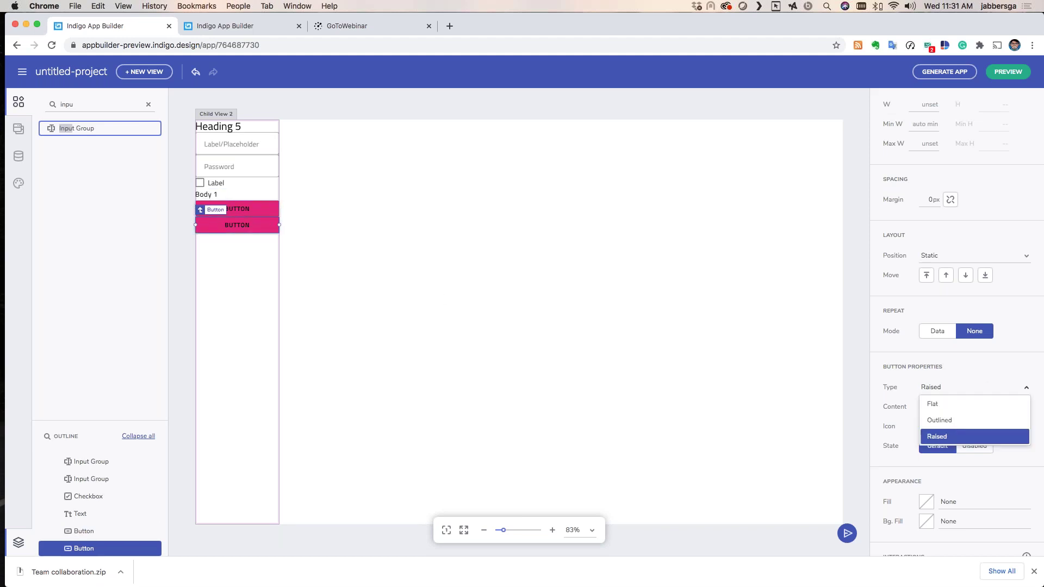
{"action": "left_click", "coordinate": [970, 422]}
{"action": "left_click", "coordinate": [950, 407]}
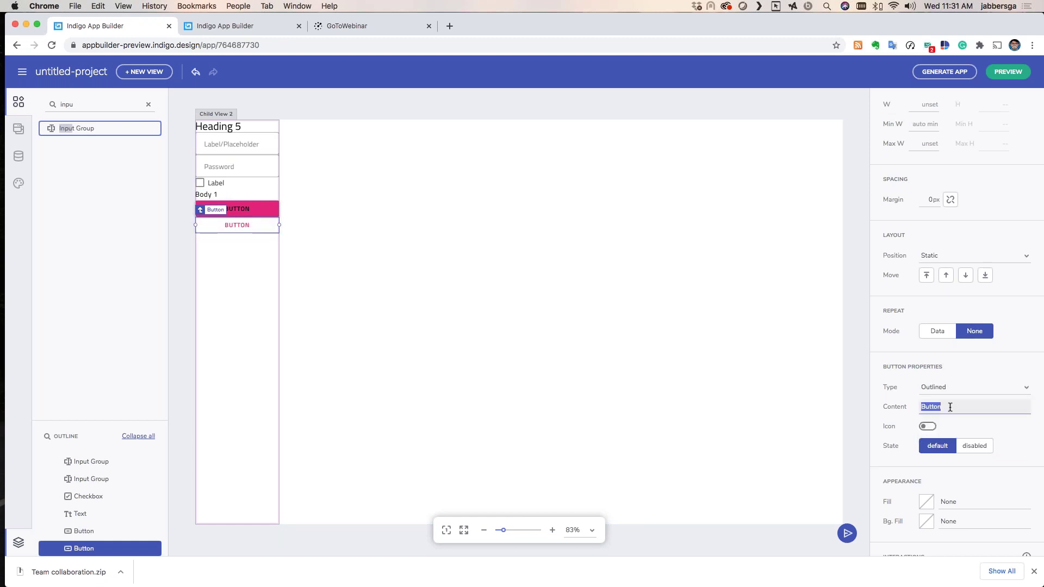
{"action": "type", "text": "Create account"}
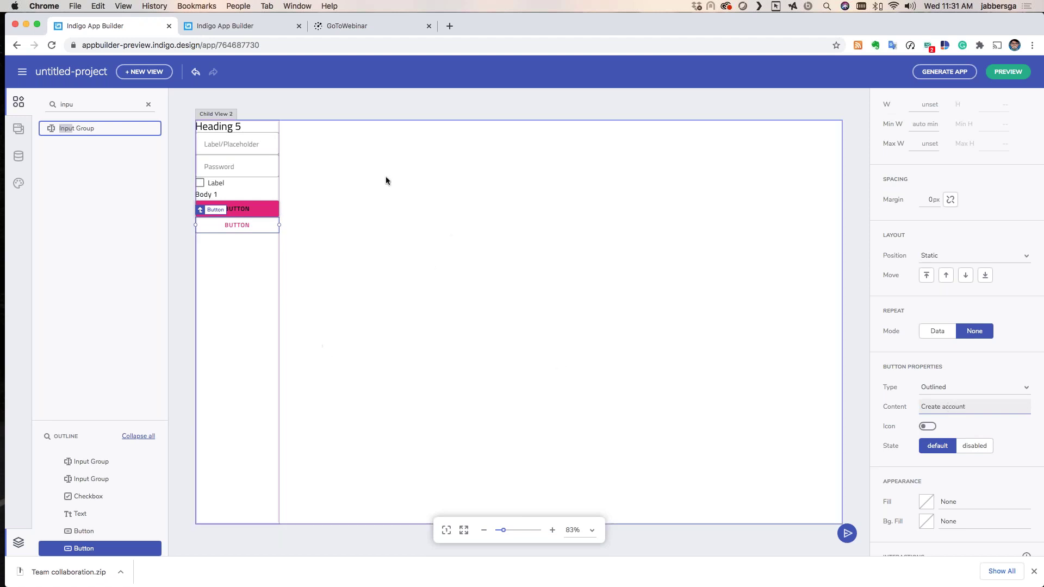
Set the upper raised button's content to "Sign in"
{"action": "left_click", "coordinate": [273, 214]}
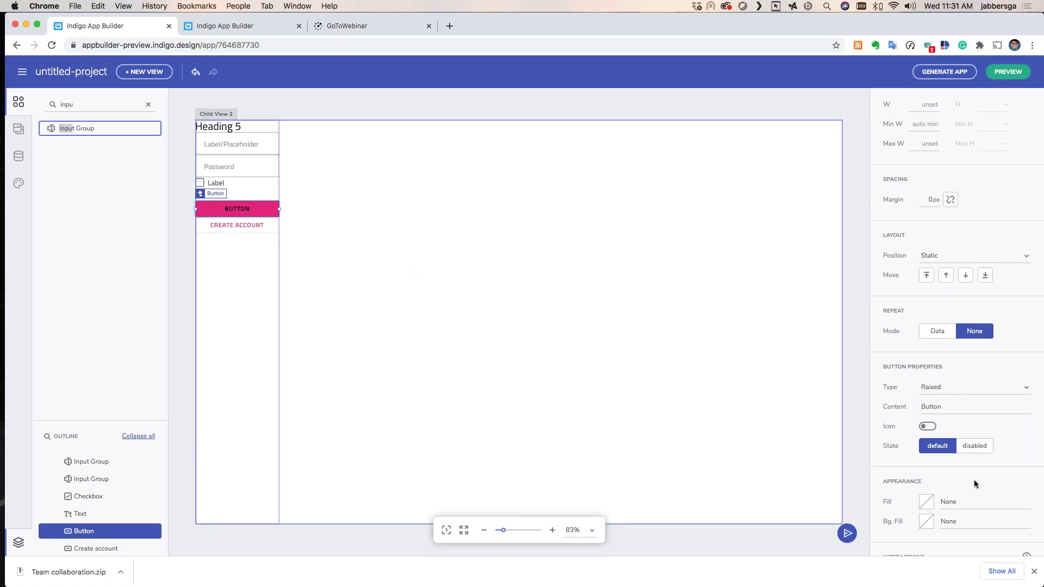
{"action": "left_click", "coordinate": [964, 406]}
{"action": "double_click", "coordinate": [963, 406]}
{"action": "type", "text": "Sign in"}
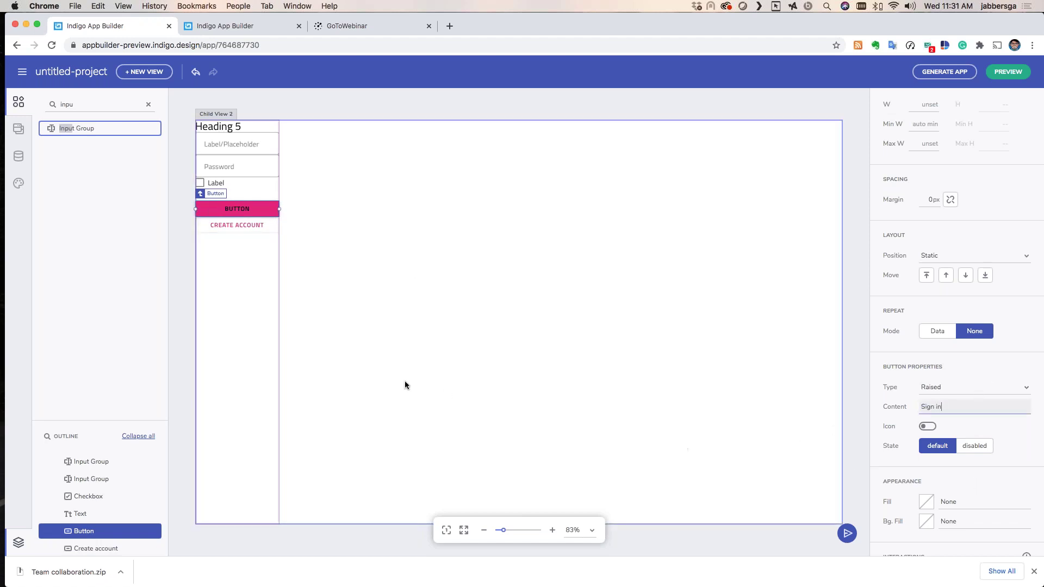
{"action": "left_click", "coordinate": [251, 312]}
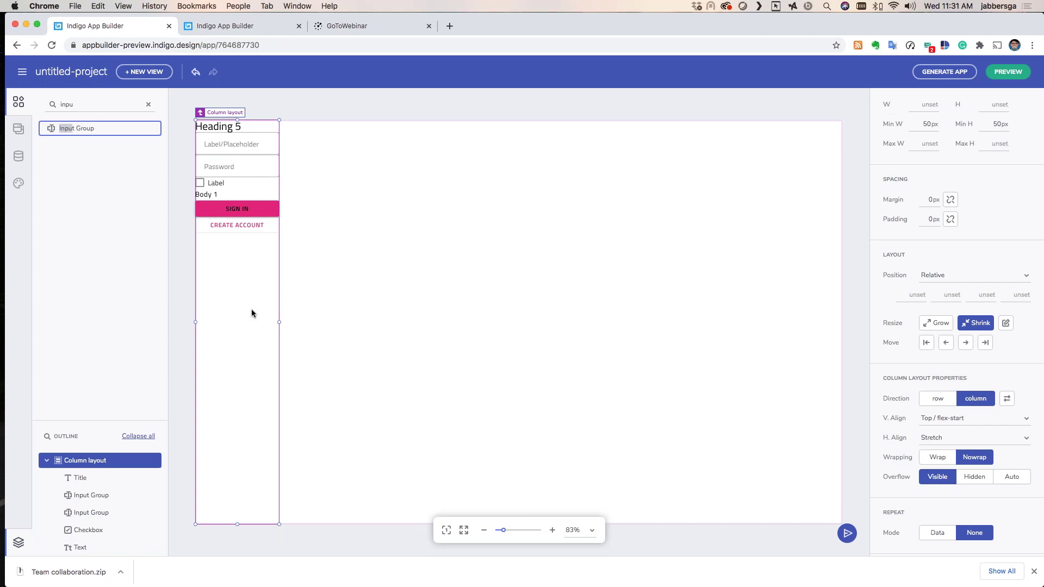
{"action": "left_click", "coordinate": [525, 271]}
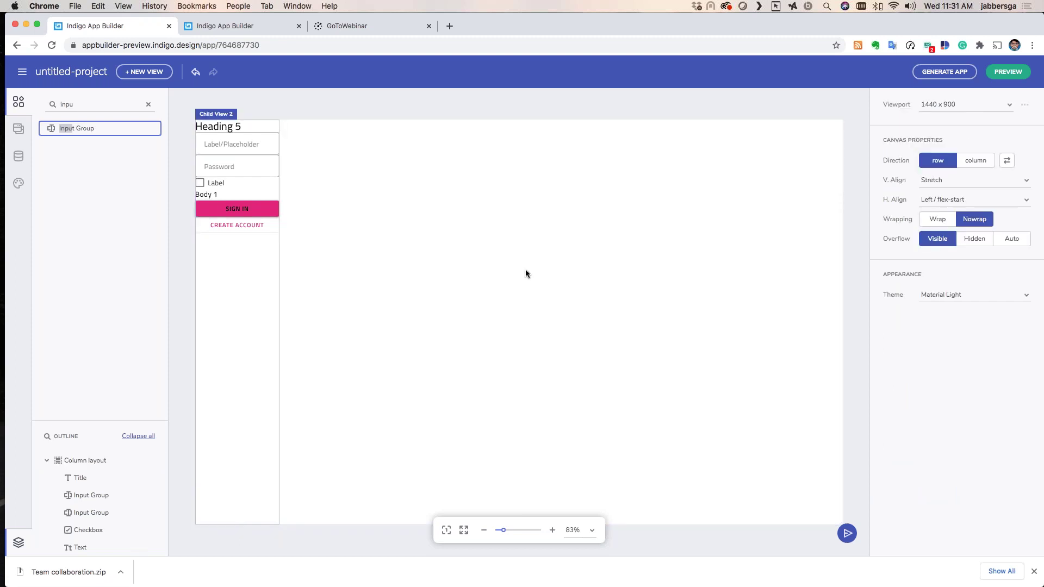
{"action": "left_click", "coordinate": [247, 296]}
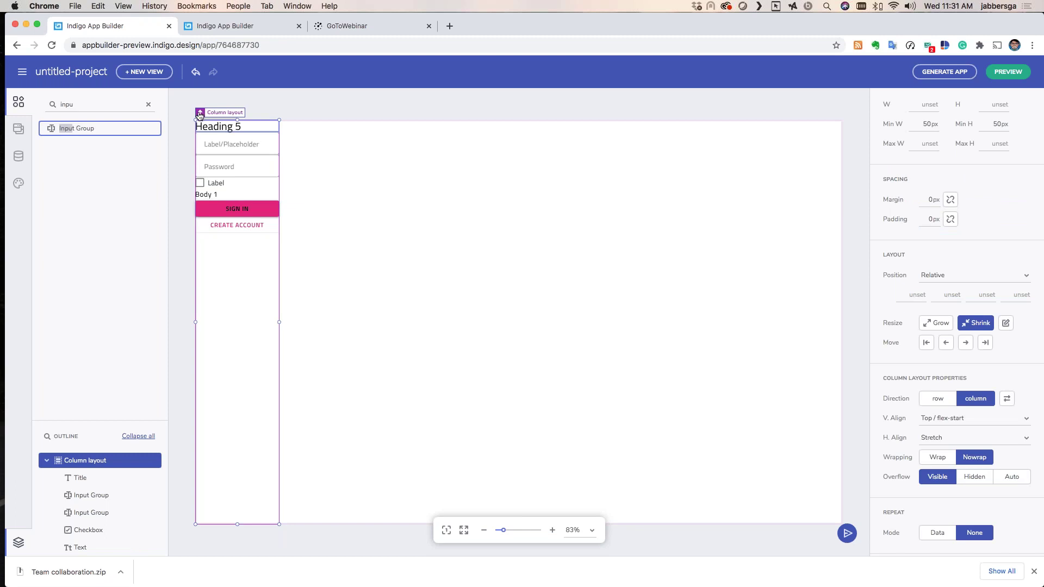
{"action": "left_click", "coordinate": [199, 114]}
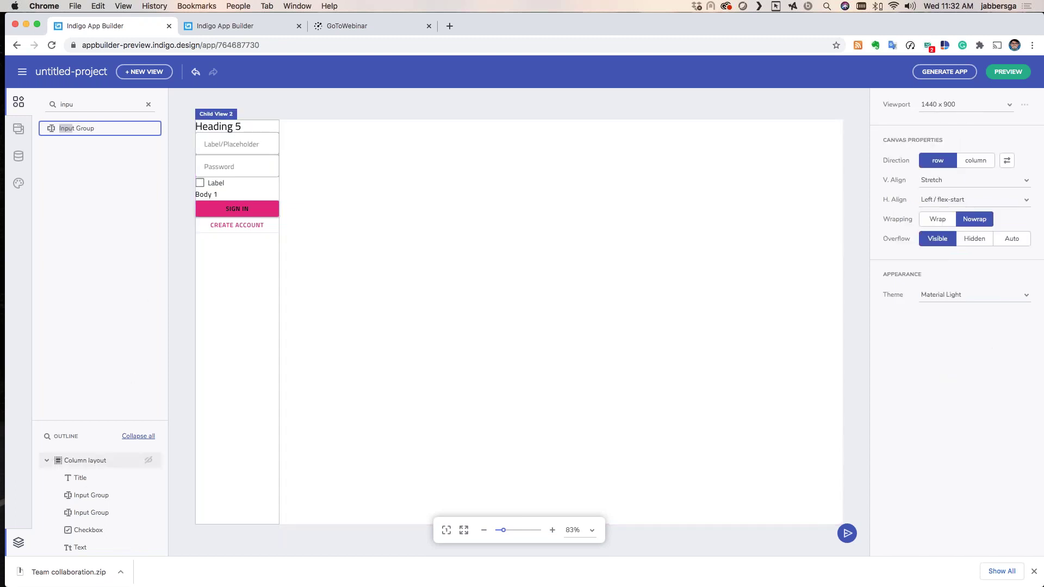
Centre the contents of the Child View 2 canvas both vertically and horizontally
{"action": "left_click_drag", "start_coordinate": [108, 421], "coordinate": [108, 217]}
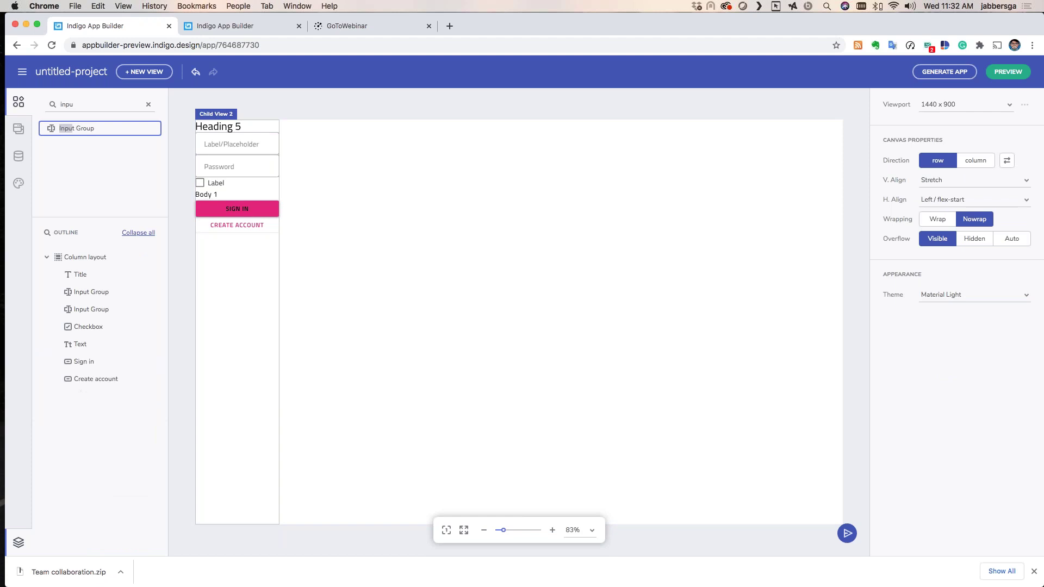
{"action": "left_click", "coordinate": [87, 258]}
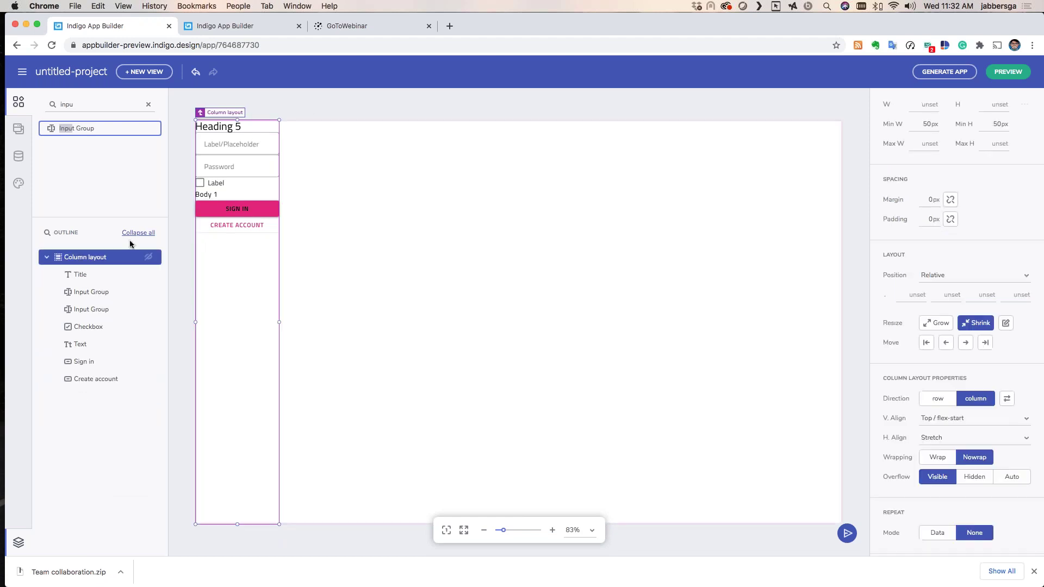
{"action": "left_click", "coordinate": [761, 258]}
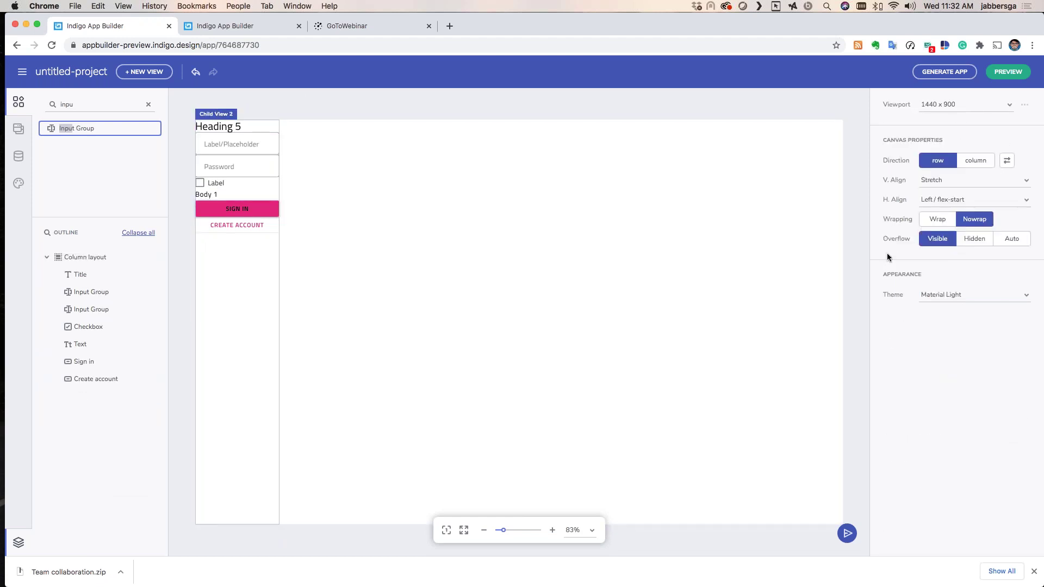
{"action": "left_click", "coordinate": [949, 180]}
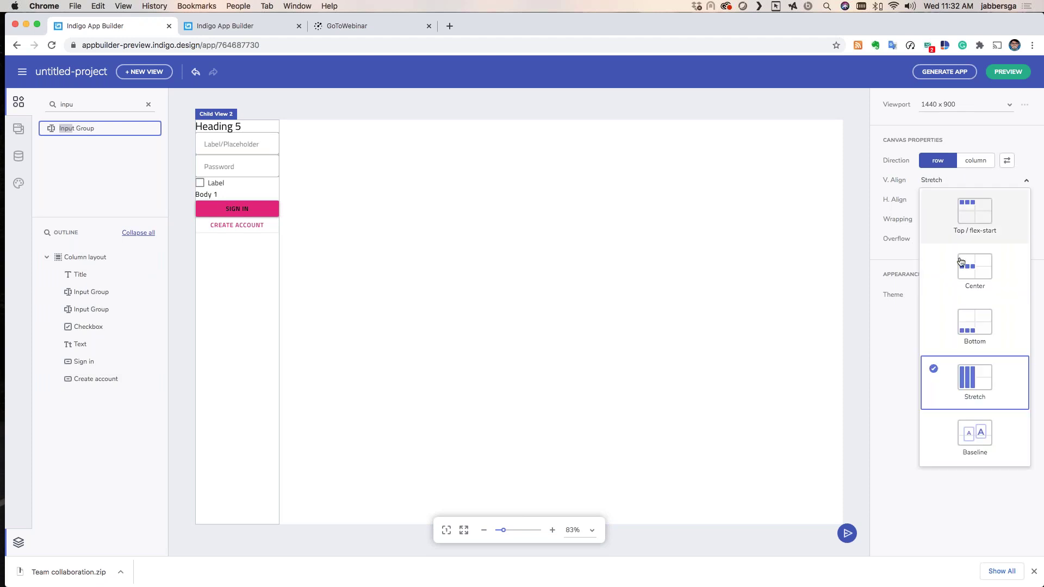
{"action": "left_click", "coordinate": [967, 277]}
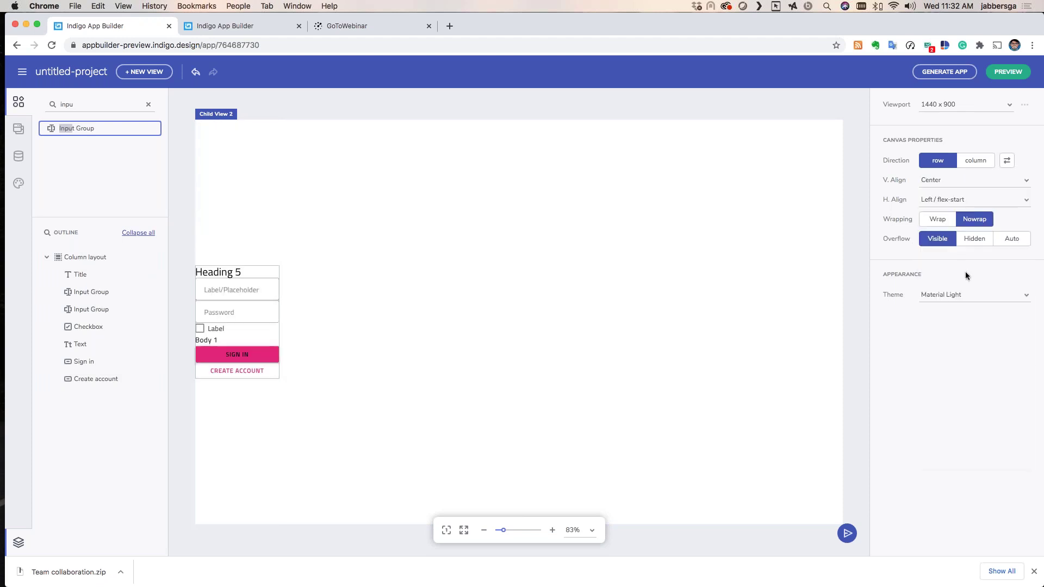
{"action": "left_click", "coordinate": [942, 201]}
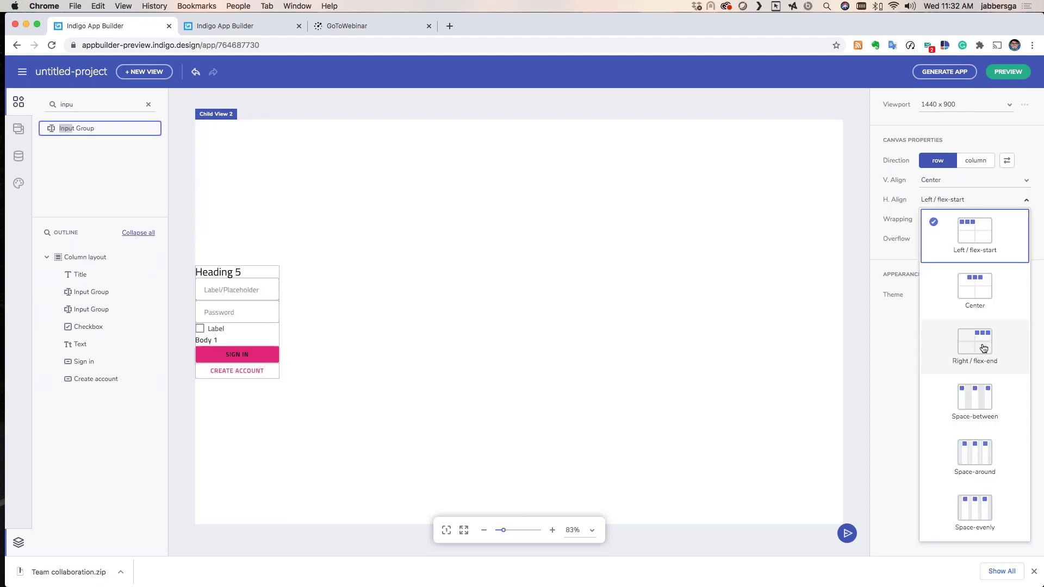
{"action": "left_click", "coordinate": [978, 291]}
Set the width of the form's column layout to 500 px
{"action": "left_click", "coordinate": [499, 272]}
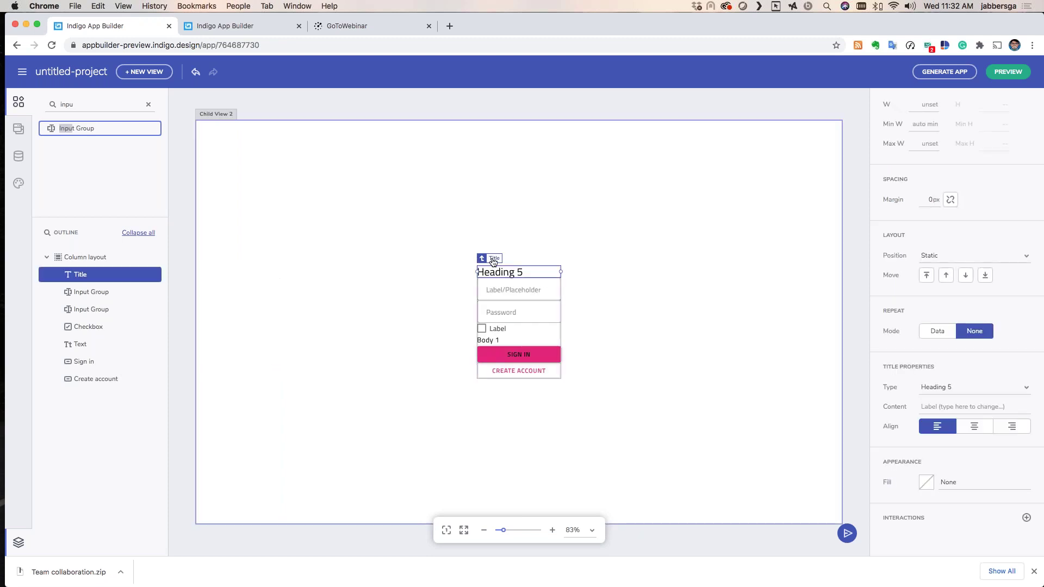
{"action": "left_click", "coordinate": [493, 260]}
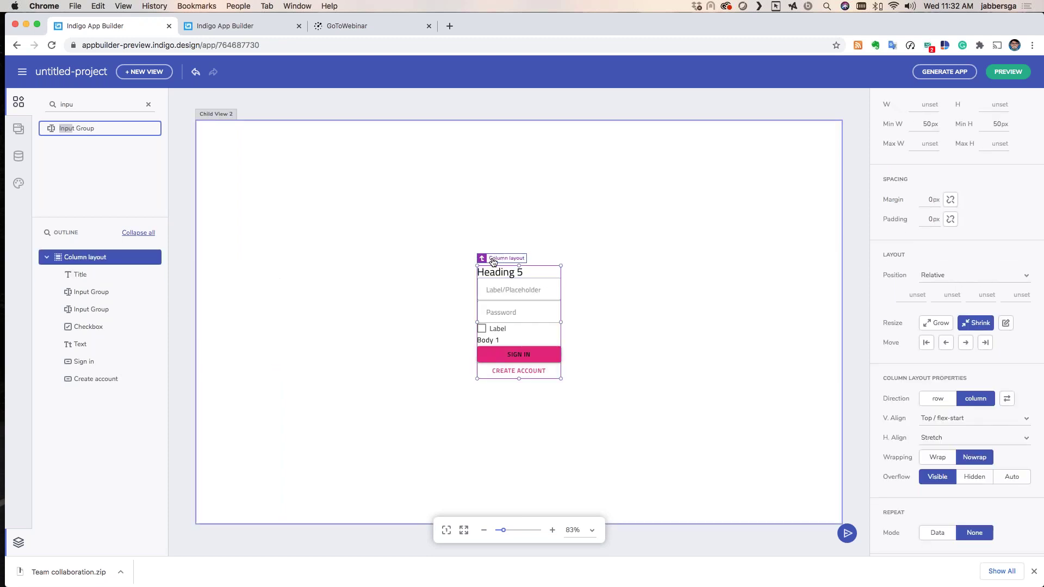
{"action": "left_click", "coordinate": [926, 104]}
{"action": "type", "text": "50"}
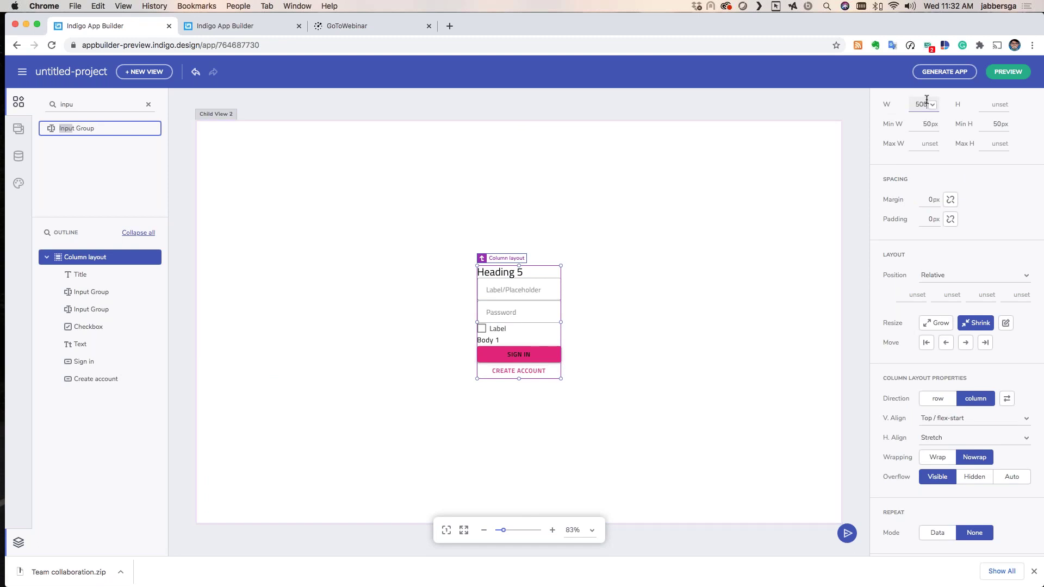
{"action": "type", "text": "0"}
{"action": "double_click", "coordinate": [932, 106]}
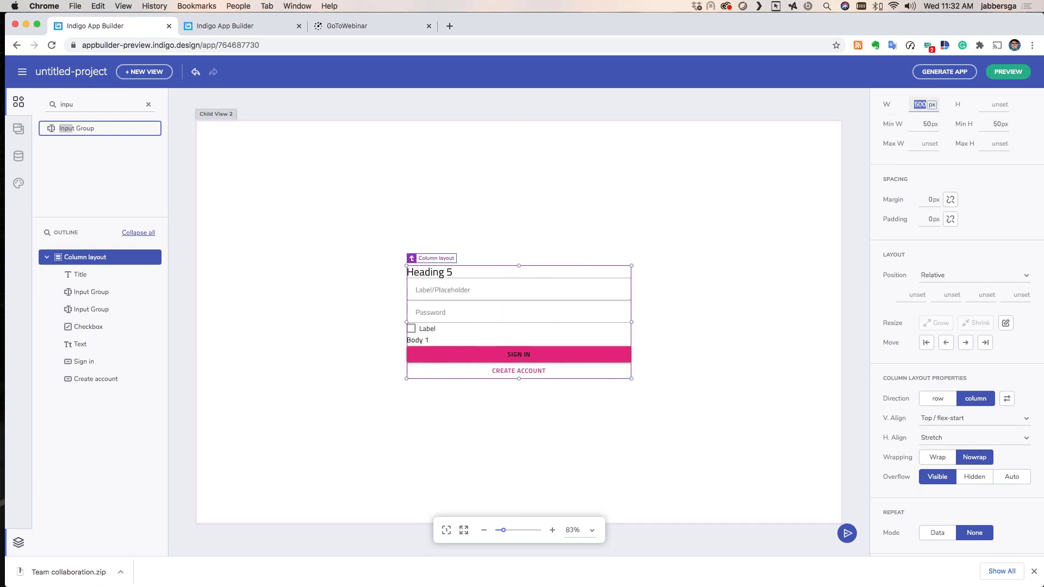
{"action": "left_click", "coordinate": [933, 104]}
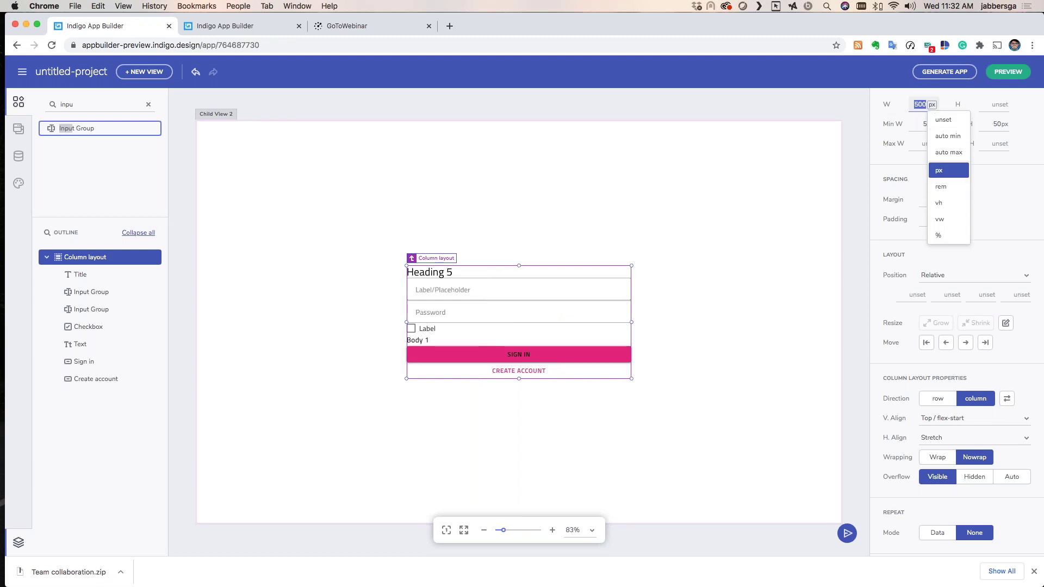
{"action": "left_click", "coordinate": [1001, 203]}
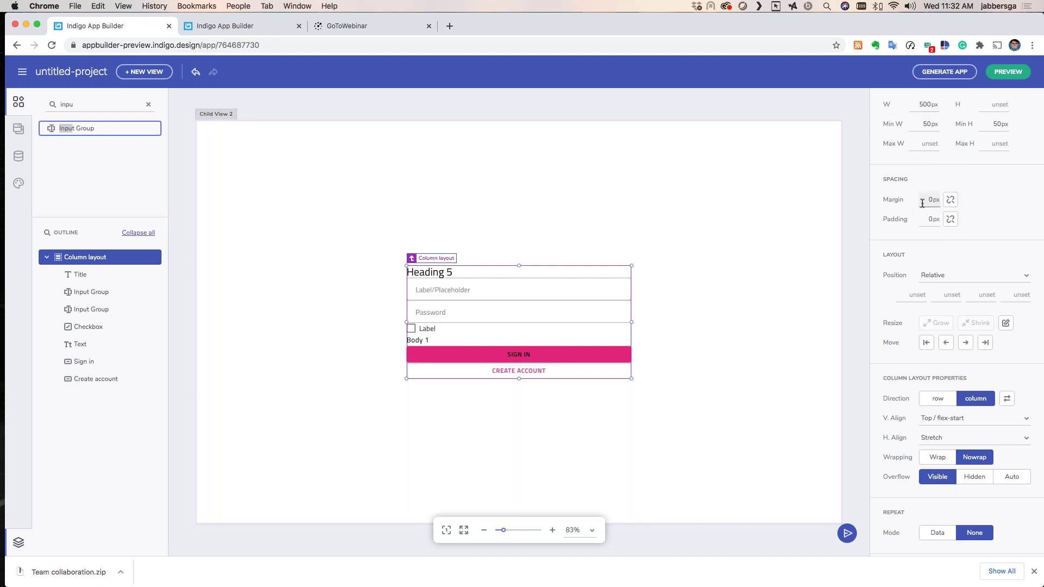
Set the column layout's padding to 32 px on all sides
{"action": "left_click", "coordinate": [926, 219]}
{"action": "type", "text": "32"}
{"action": "key", "text": "Return"}
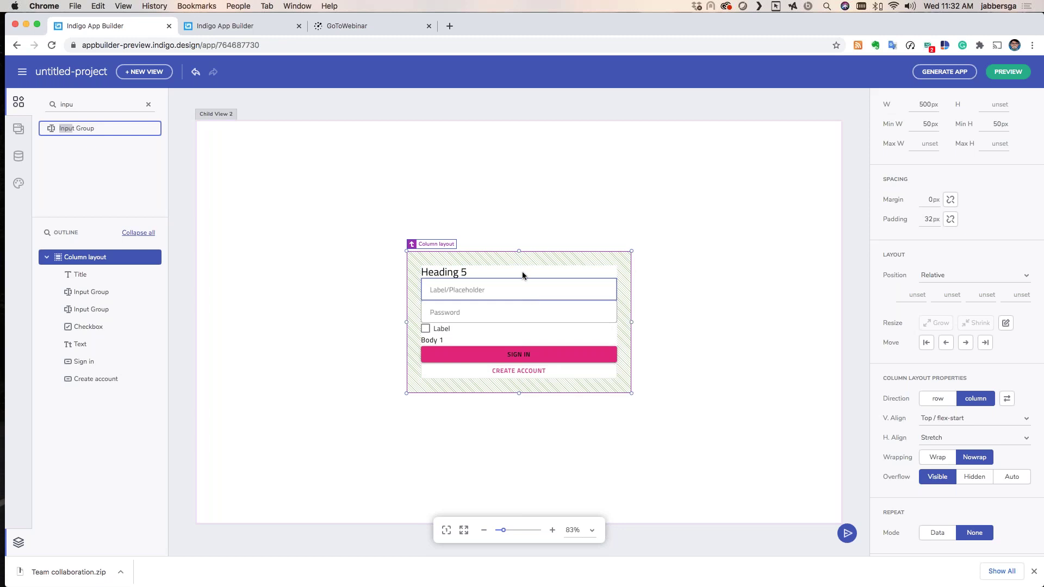
{"action": "left_click", "coordinate": [645, 319]}
Give all elements inside the form's column layout a bottom margin of 16 px
{"action": "left_click_drag", "start_coordinate": [506, 358], "coordinate": [396, 254]}
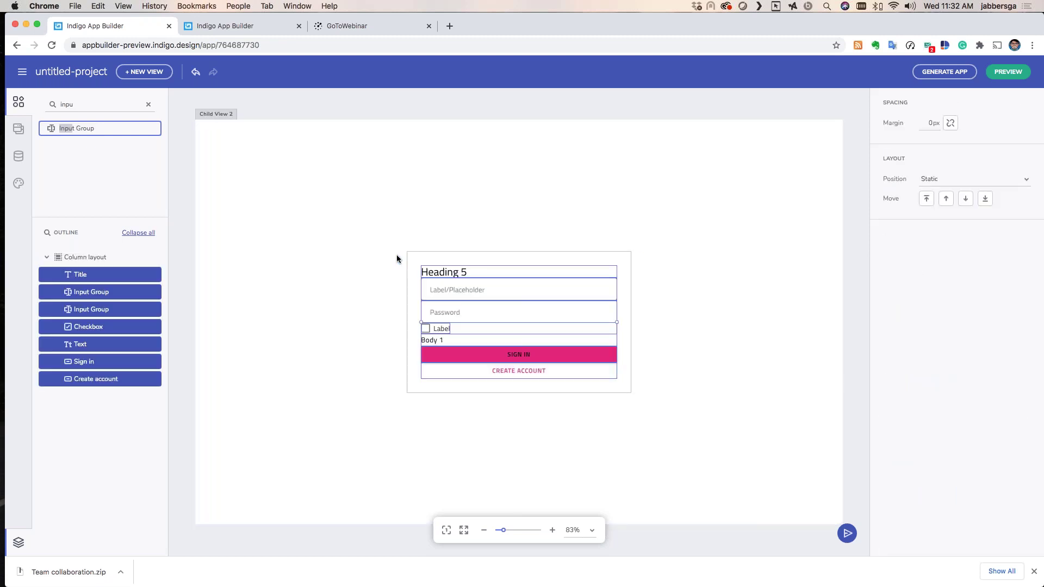
{"action": "left_click", "coordinate": [950, 123]}
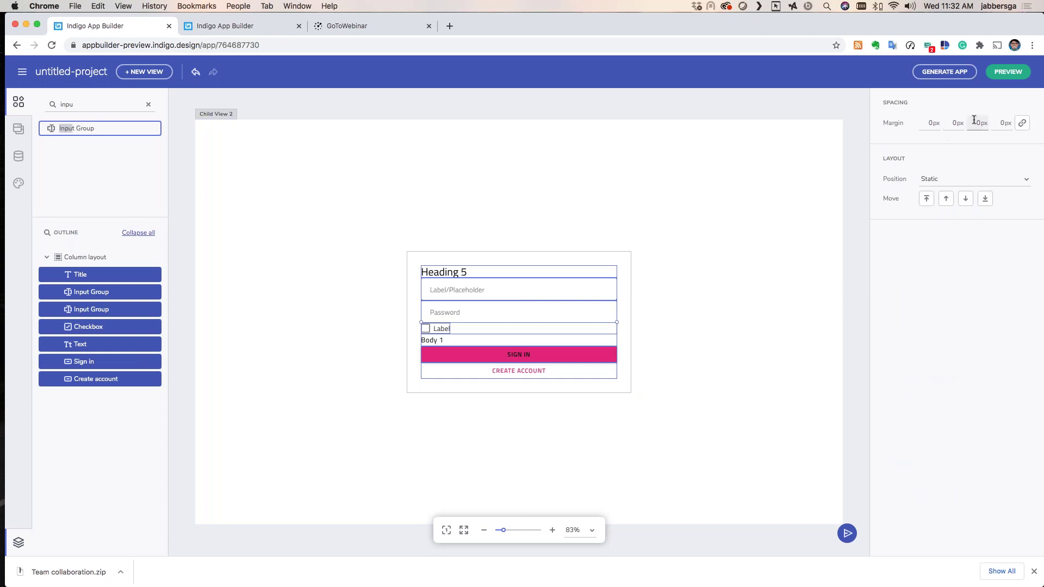
{"action": "left_click", "coordinate": [974, 121]}
{"action": "type", "text": "16"}
{"action": "key", "text": "Return"}
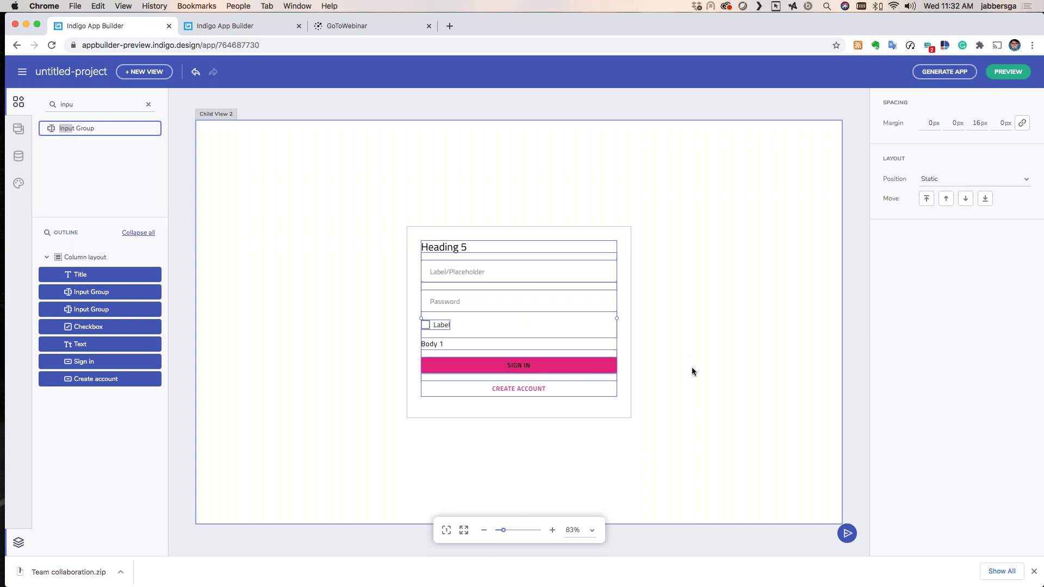
{"action": "left_click", "coordinate": [691, 372]}
{"action": "left_click", "coordinate": [598, 236]}
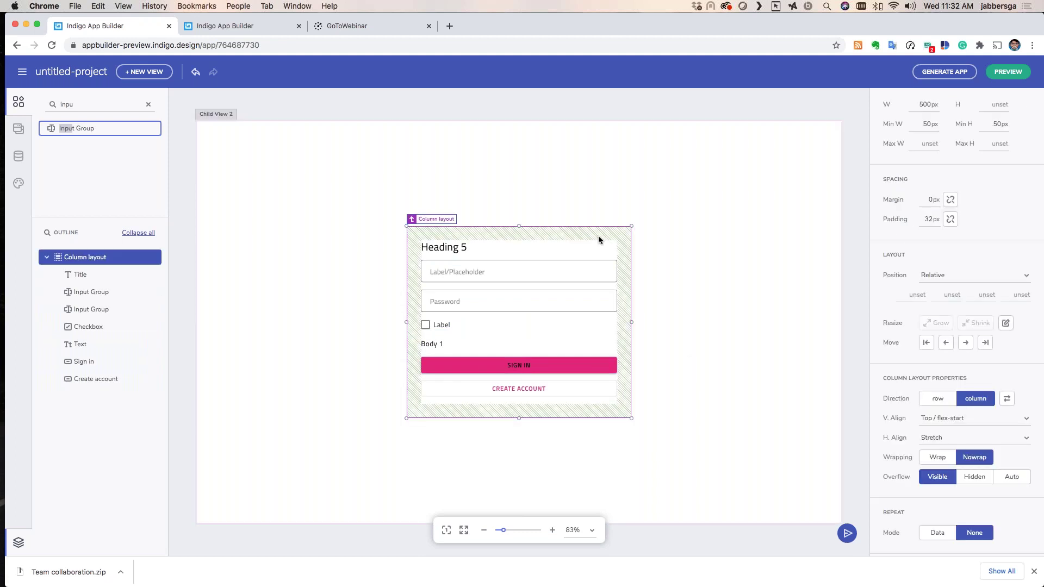
{"action": "left_click", "coordinate": [711, 373]}
Wrap the checkbox and the Body 1 text together in a row layout container
{"action": "left_click_drag", "start_coordinate": [690, 362], "coordinate": [397, 317]}
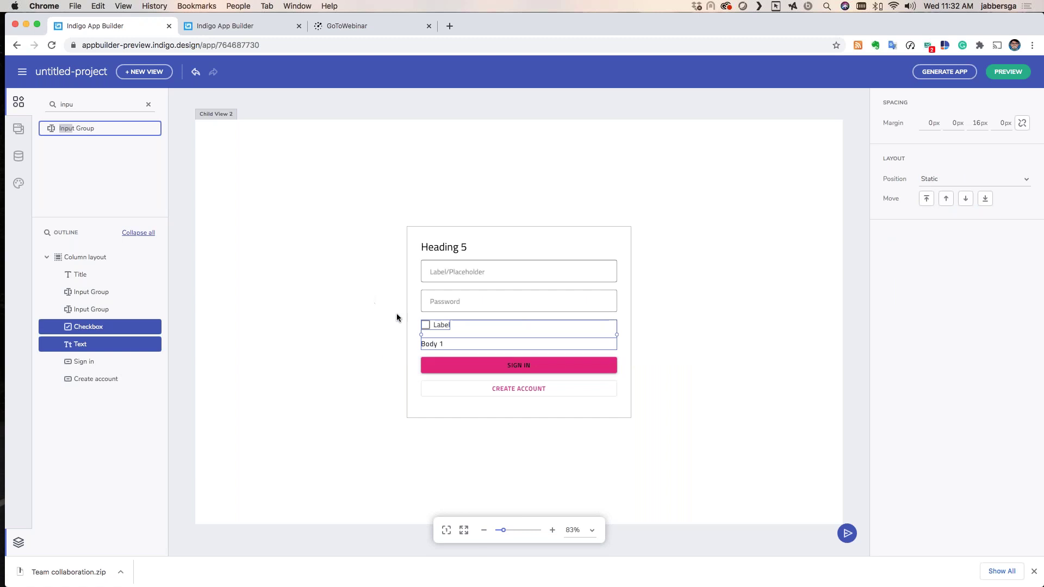
{"action": "right_click", "coordinate": [440, 324]}
{"action": "mouse_move", "coordinate": [490, 424]}
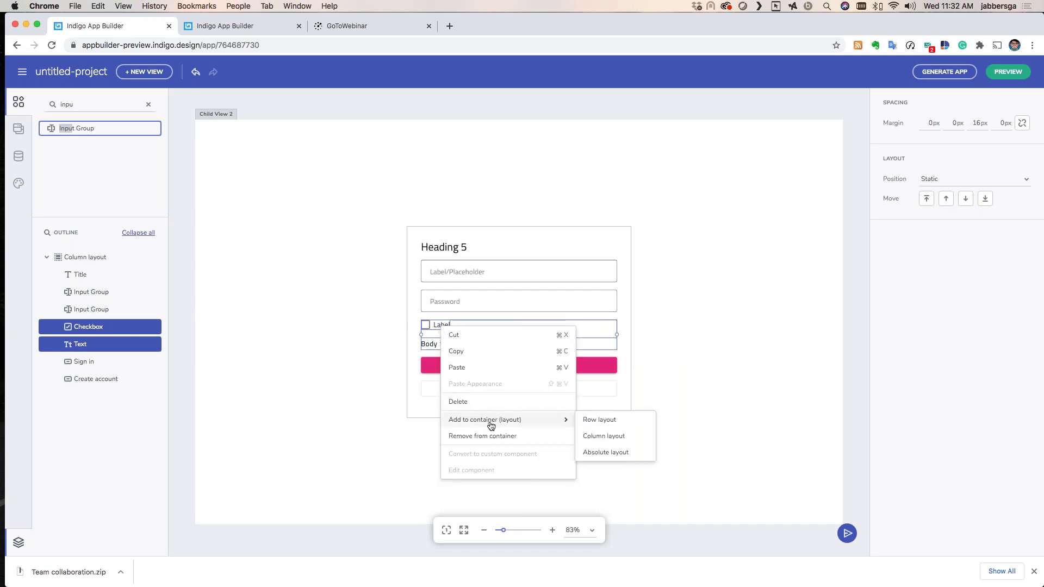
{"action": "left_click", "coordinate": [598, 419]}
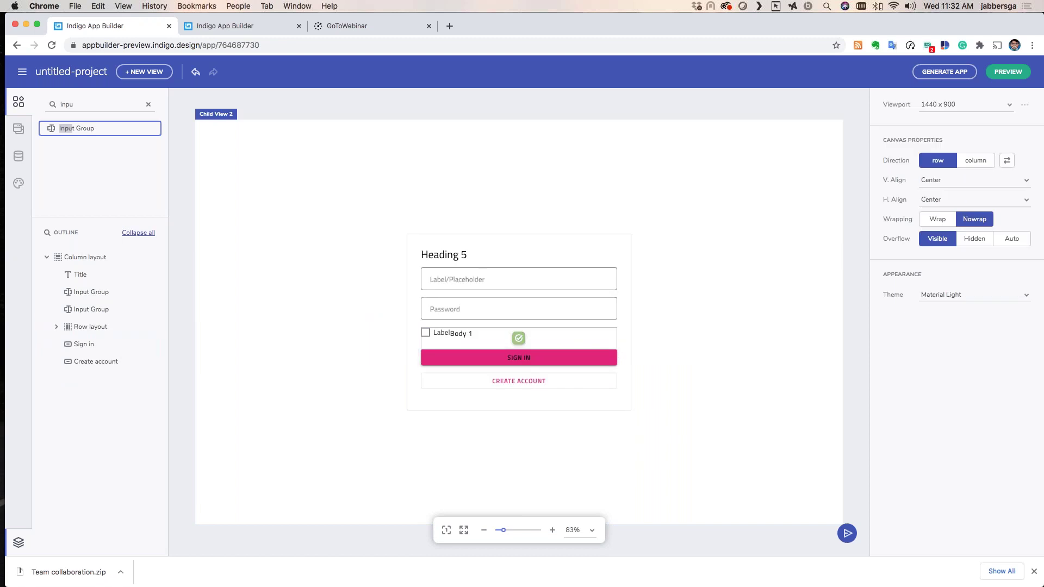
Set the new row layout's horizontal alignment to Space-between and its vertical alignment to Center
{"action": "left_click", "coordinate": [517, 336]}
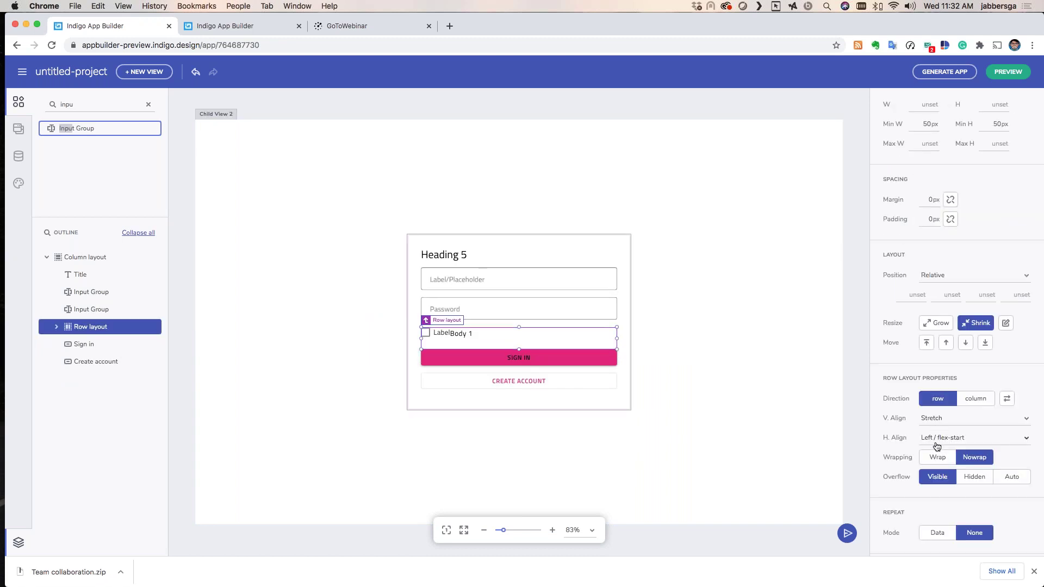
{"action": "left_click", "coordinate": [936, 440]}
{"action": "left_click", "coordinate": [973, 296]}
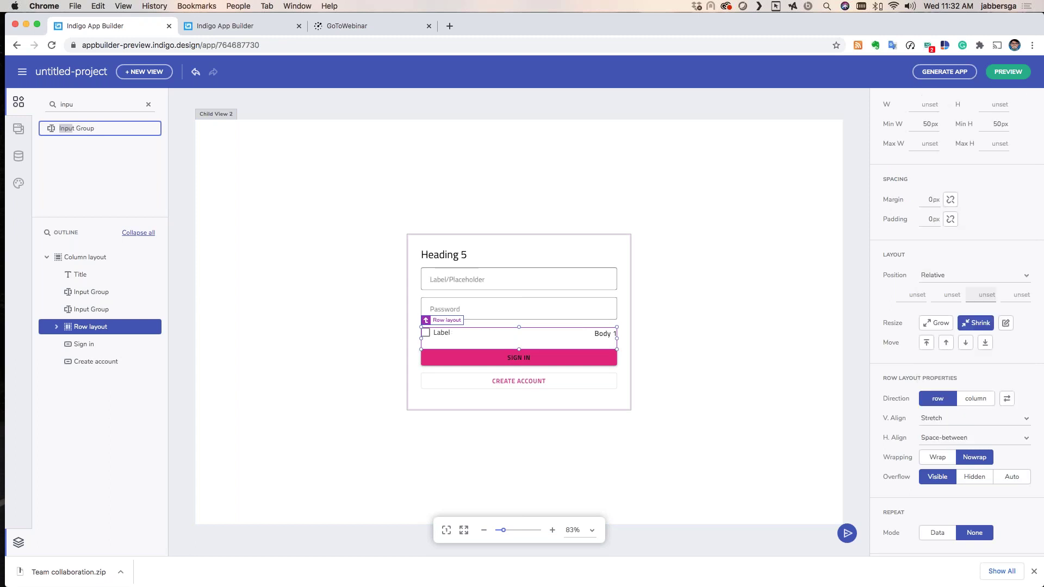
{"action": "left_click", "coordinate": [936, 421]}
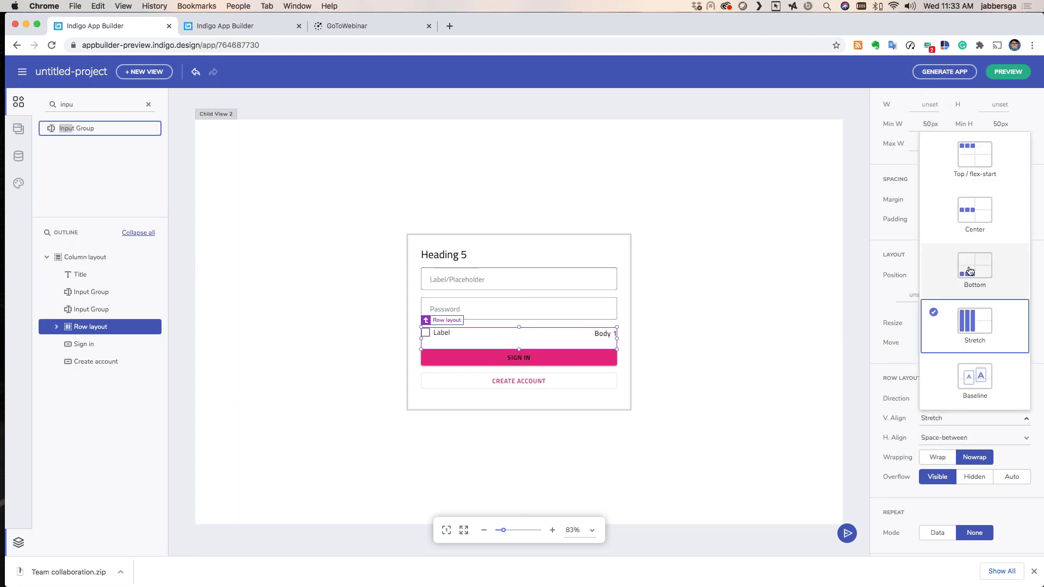
{"action": "left_click", "coordinate": [975, 218]}
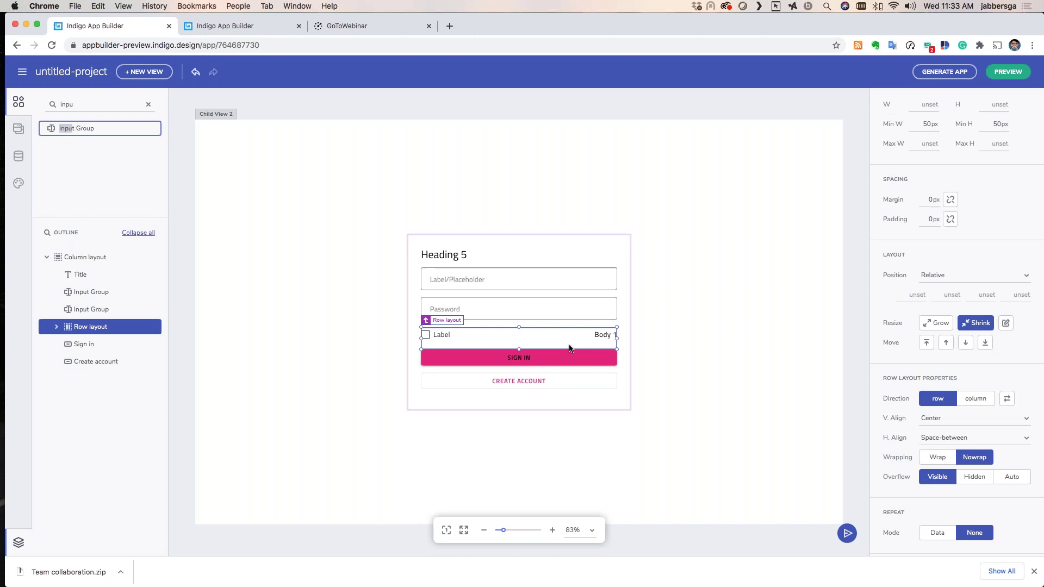
{"action": "left_click", "coordinate": [595, 414]}
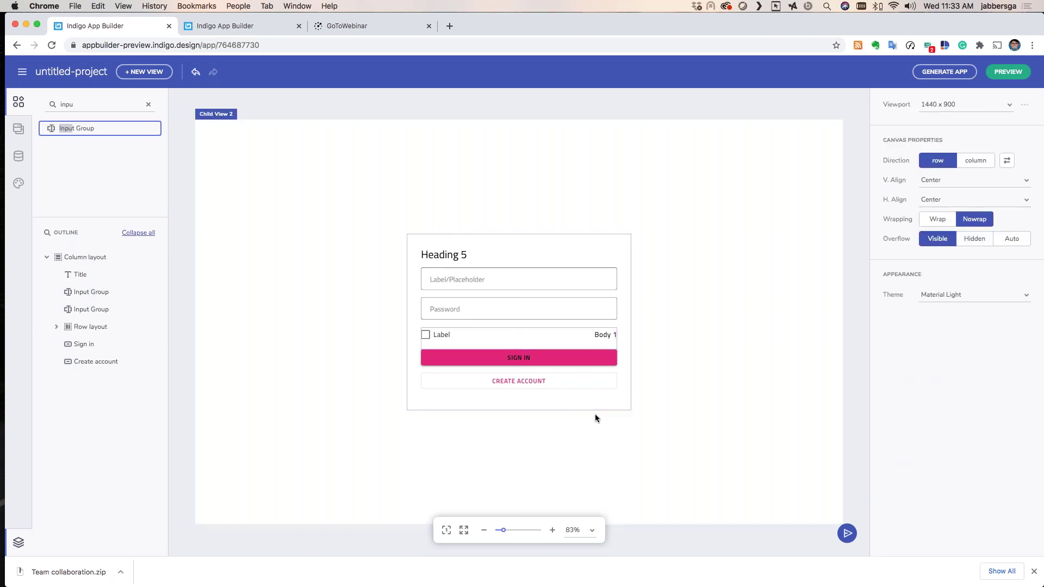
Preview the app without the code view, check the form in a narrower window and the View 1 and View 2 navigation, then return to the editor
{"action": "left_click", "coordinate": [1007, 72]}
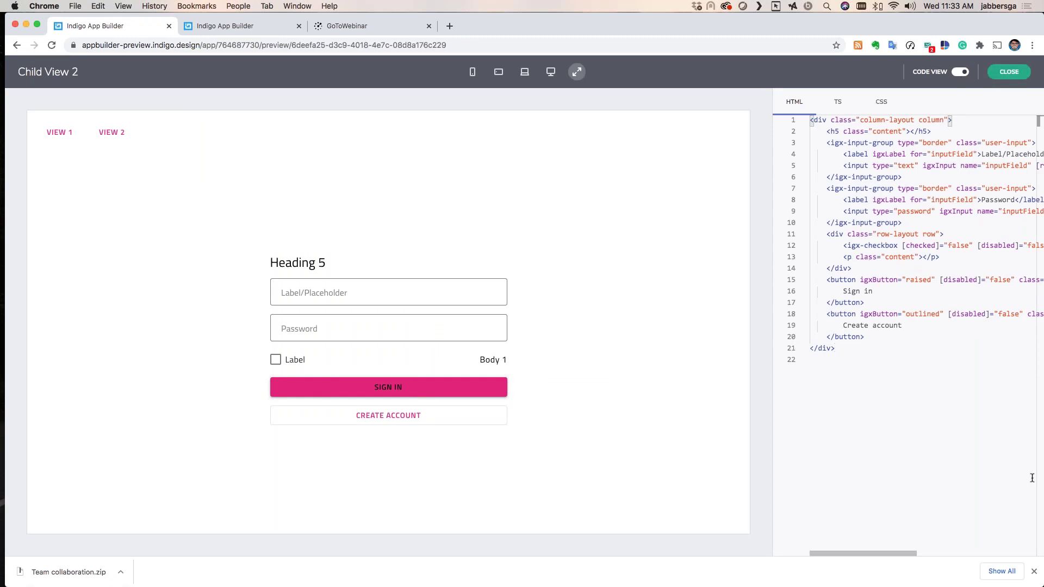
{"action": "left_click", "coordinate": [960, 72]}
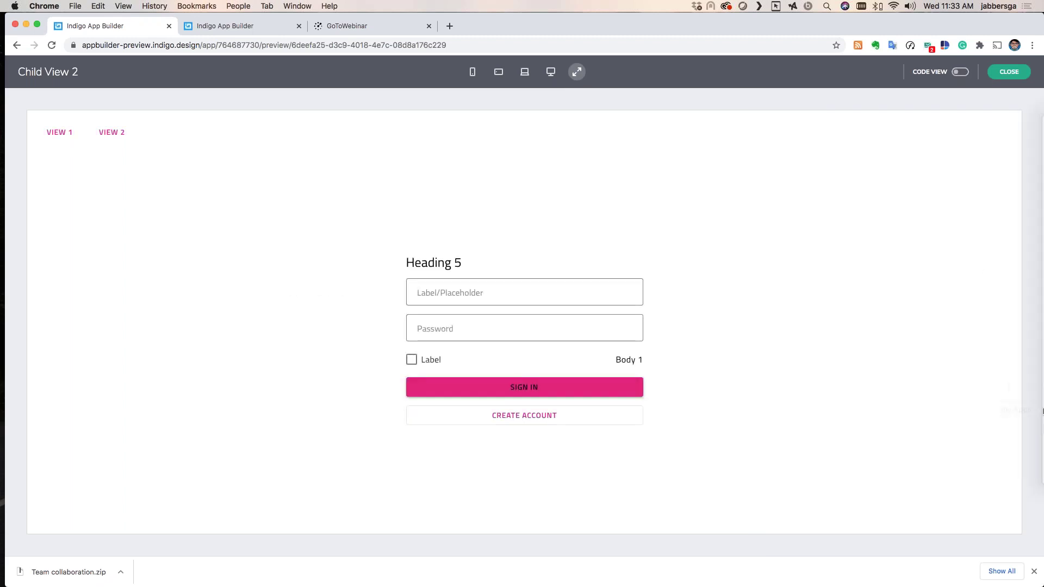
{"action": "left_click_drag", "start_coordinate": [1042, 553], "coordinate": [831, 498]}
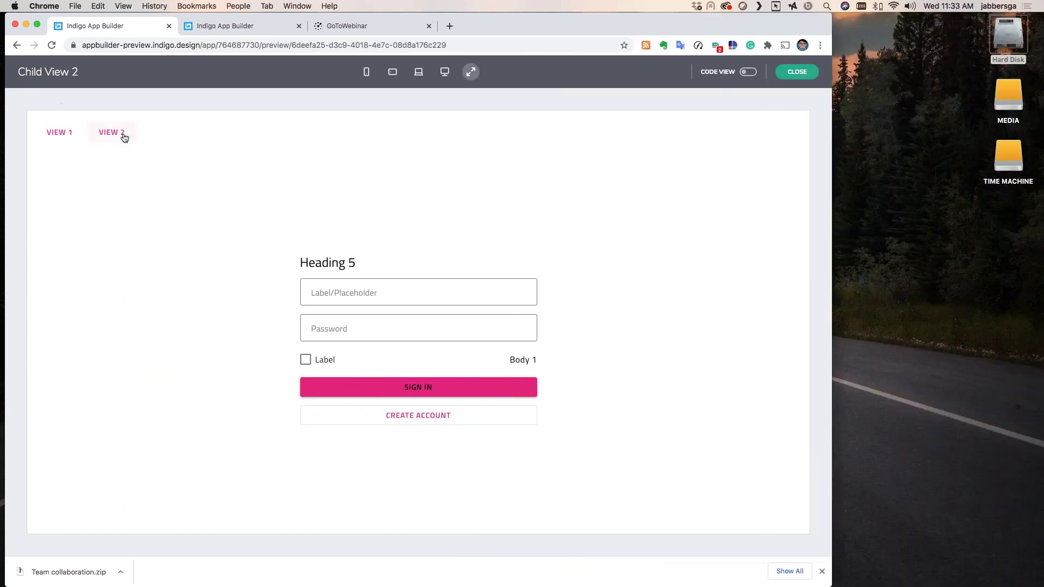
{"action": "left_click", "coordinate": [67, 140]}
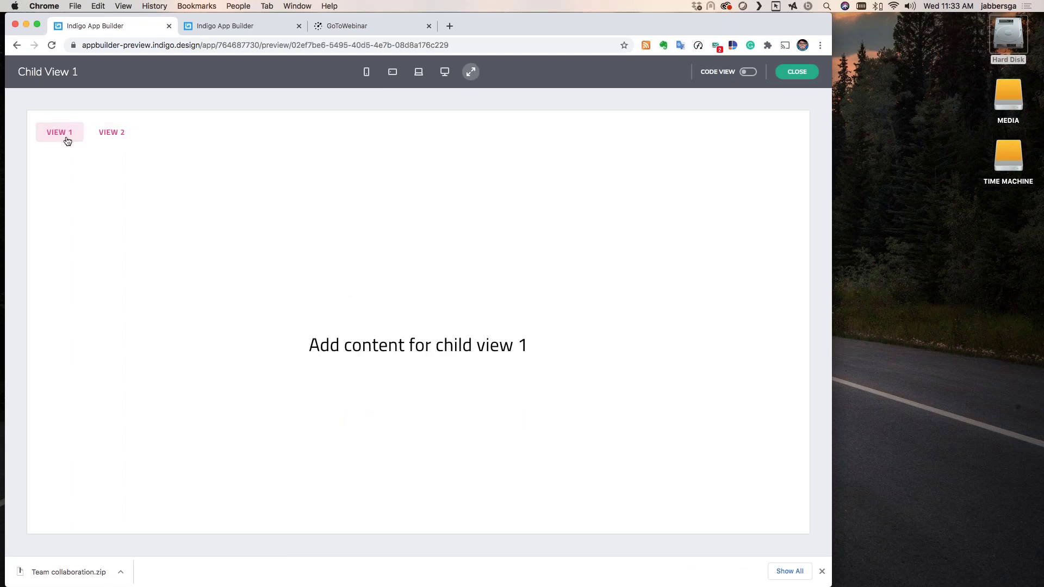
{"action": "left_click", "coordinate": [119, 137]}
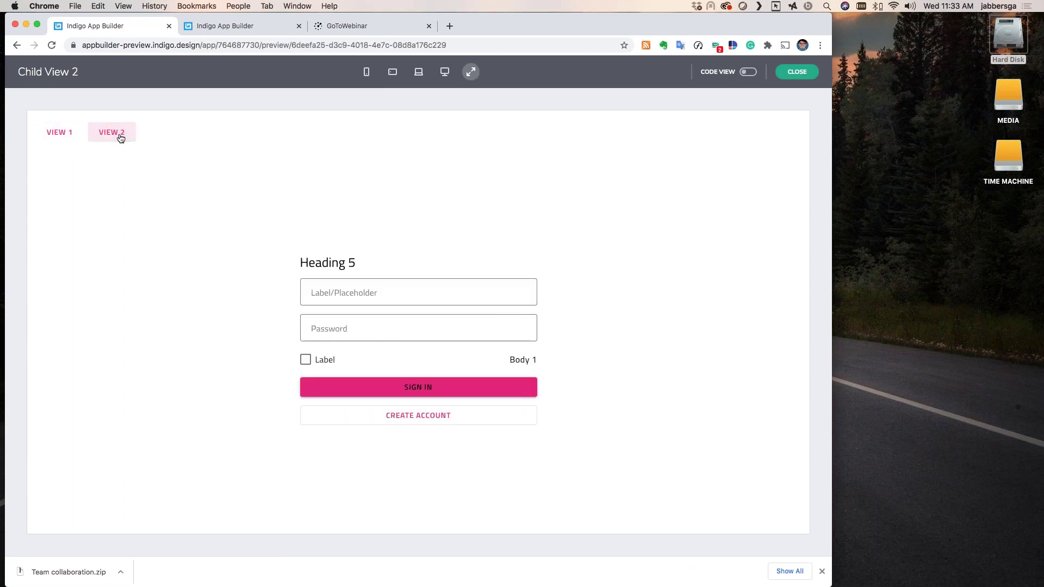
{"action": "left_click", "coordinate": [797, 71]}
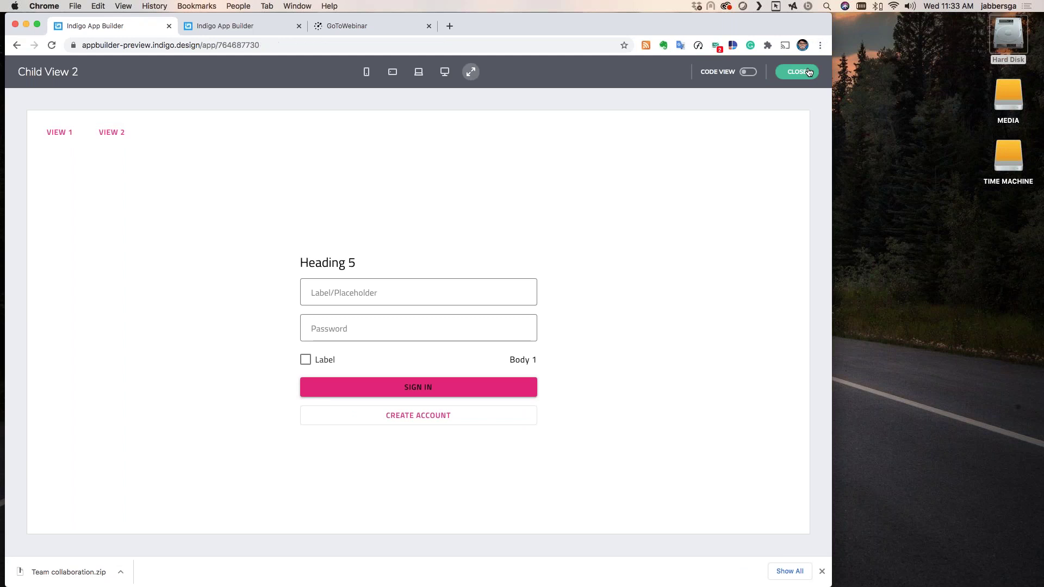
{"action": "left_click_drag", "start_coordinate": [832, 250], "coordinate": [1043, 250]}
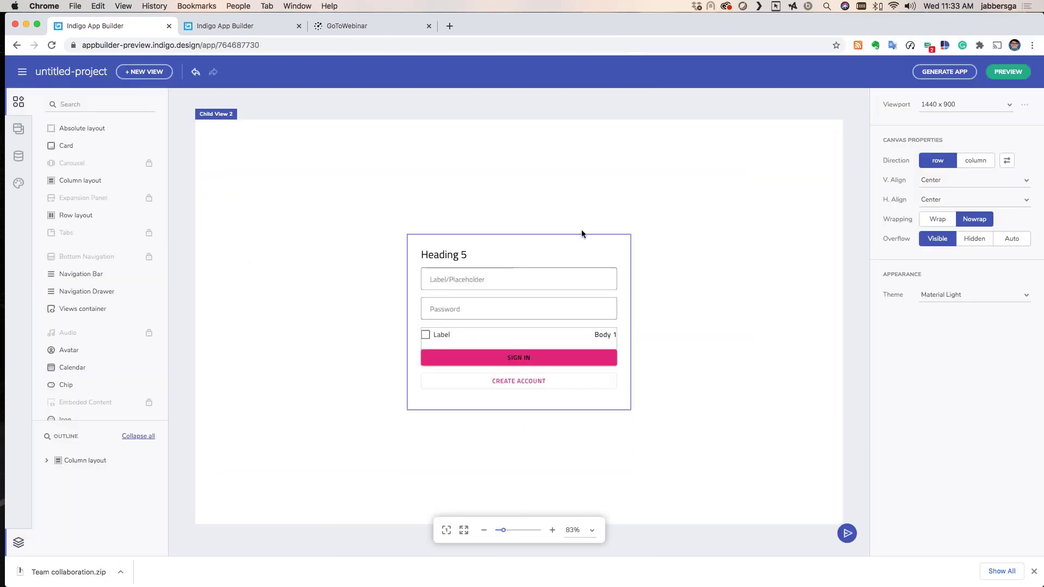
Add a List component to the Child View 2 canvas beside the sign-in form
{"action": "key", "text": "super+e"}
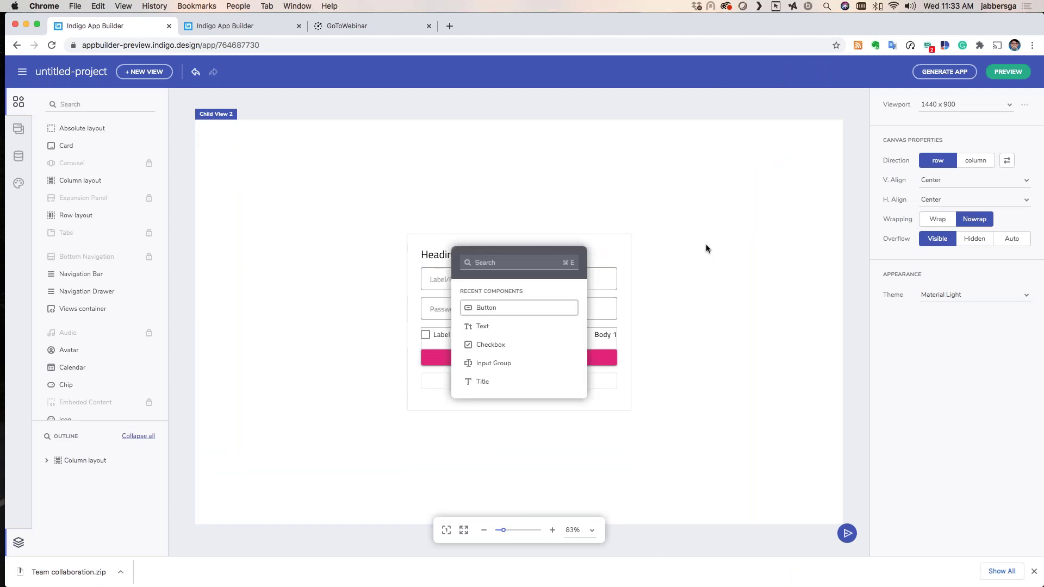
{"action": "type", "text": "lis"}
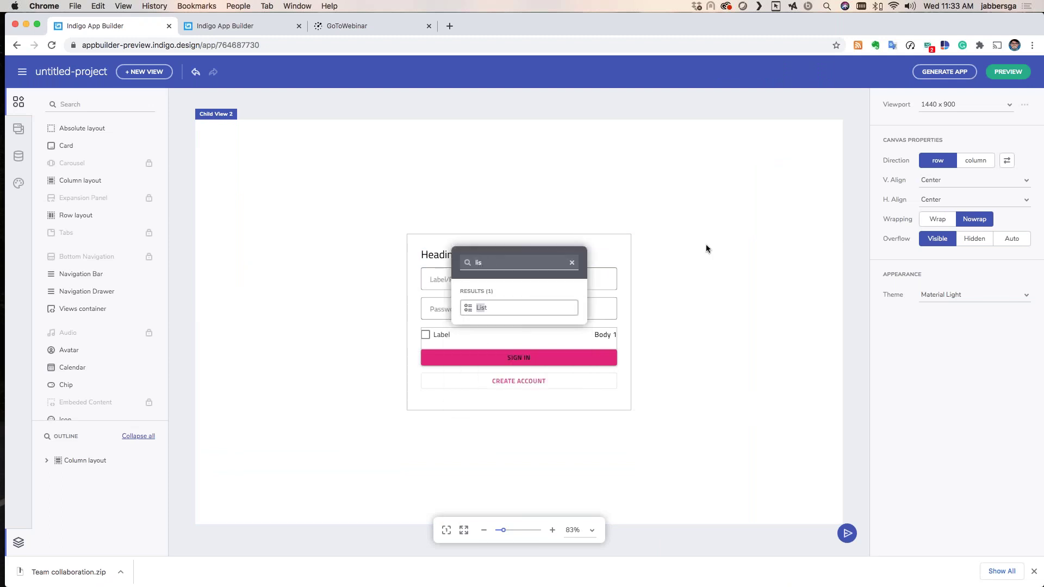
{"action": "key", "text": "Return"}
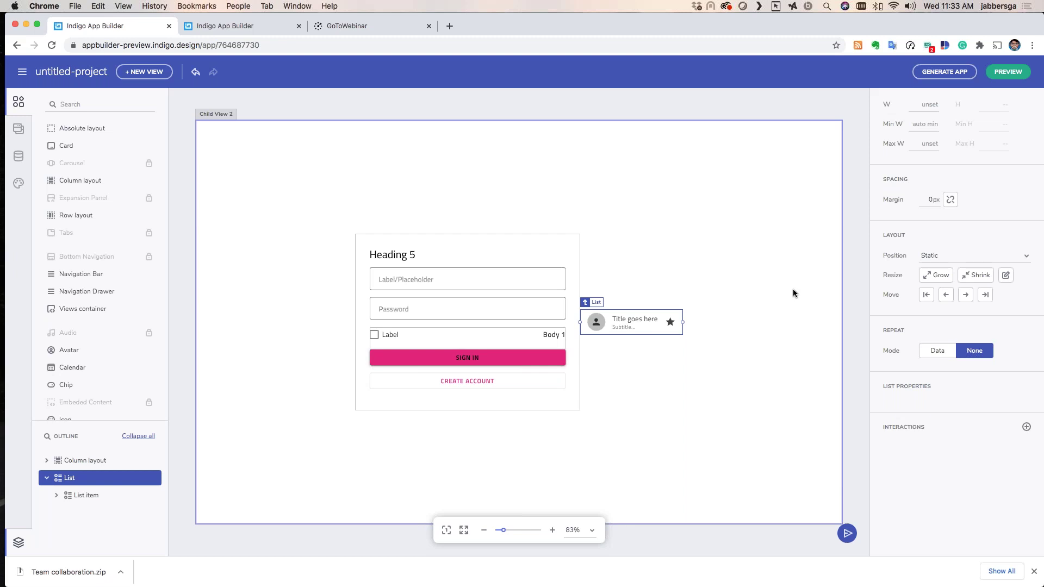
Set the list item to repeat from data, using the Employees table
{"action": "left_click", "coordinate": [675, 320]}
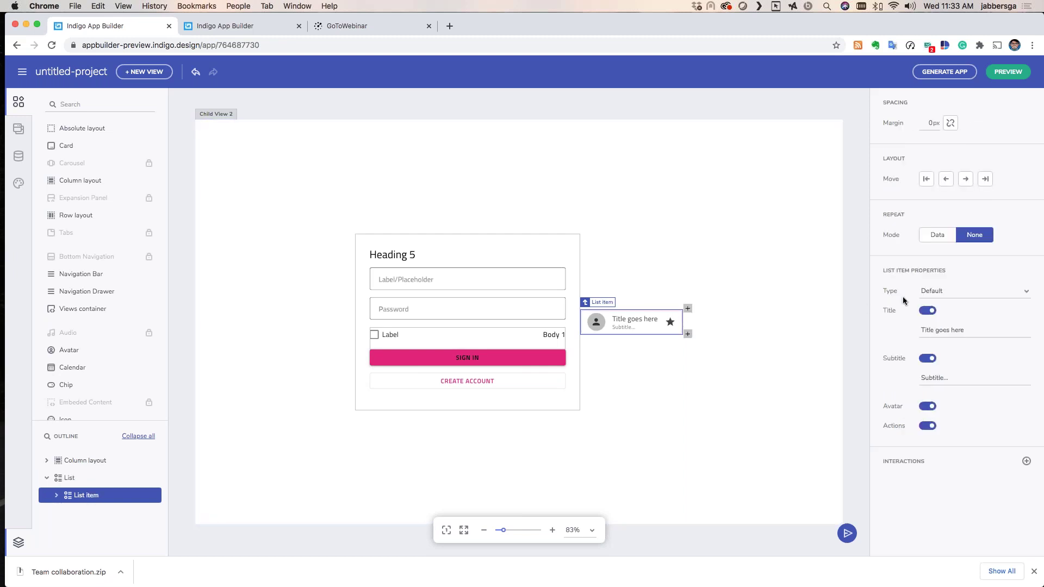
{"action": "left_click", "coordinate": [935, 236]}
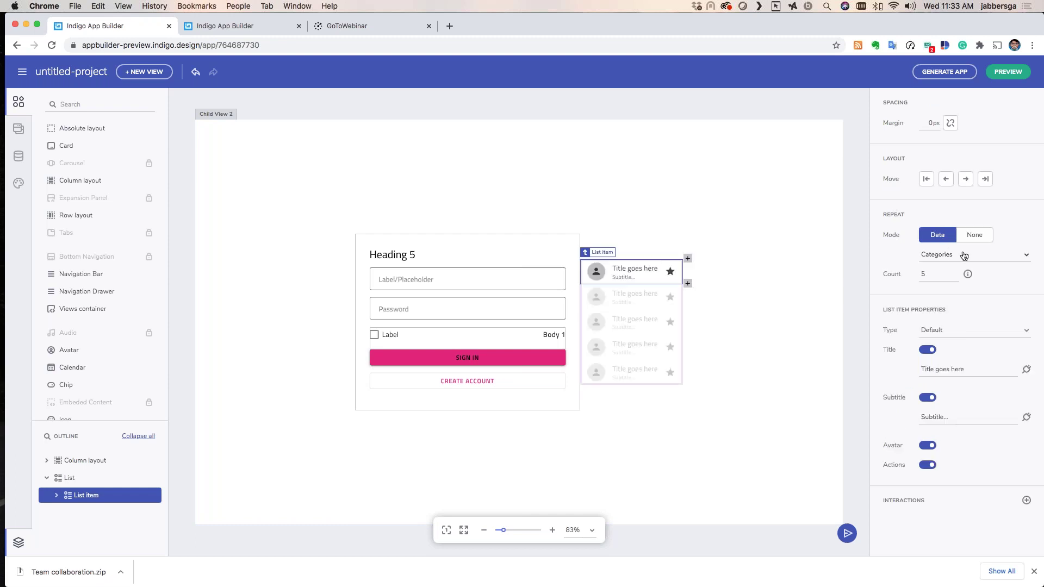
{"action": "left_click", "coordinate": [962, 255]}
{"action": "left_click", "coordinate": [960, 318]}
{"action": "double_click", "coordinate": [934, 273]}
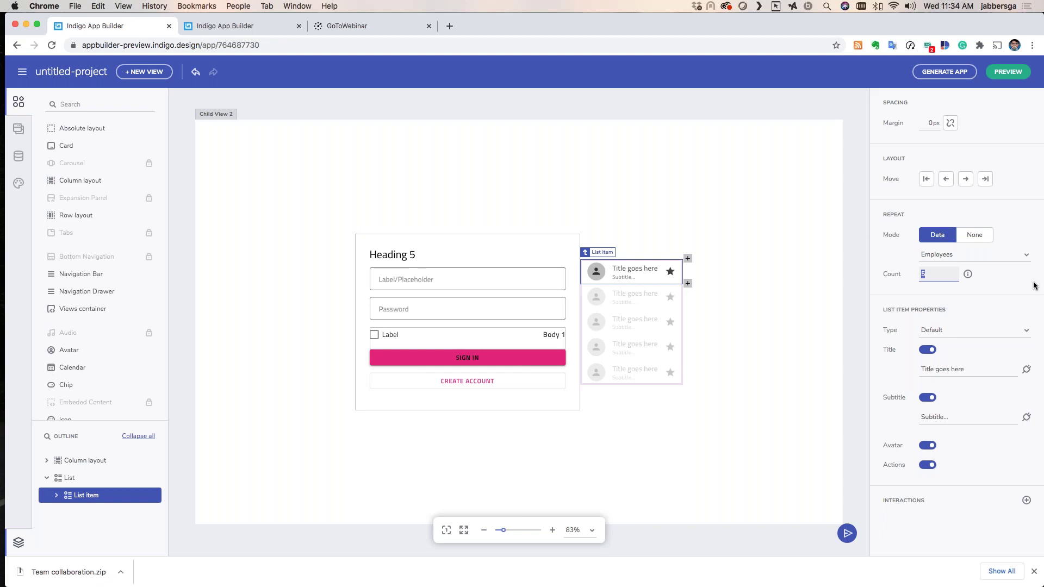
Bind the list item's title to the firstName field and its subtitle to the title field
{"action": "left_click", "coordinate": [1027, 369]}
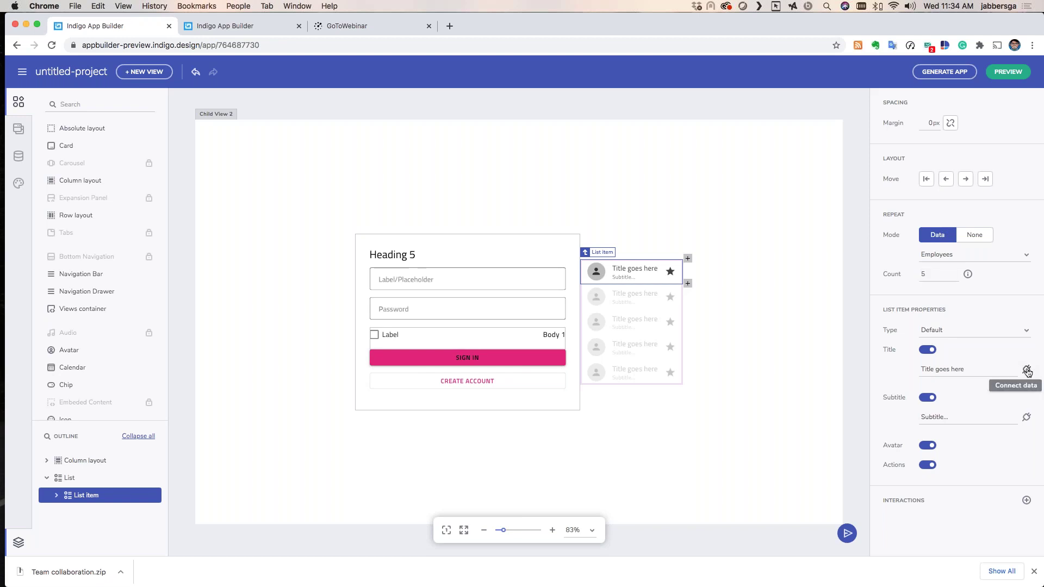
{"action": "left_click", "coordinate": [1027, 370]}
{"action": "type", "text": "name"}
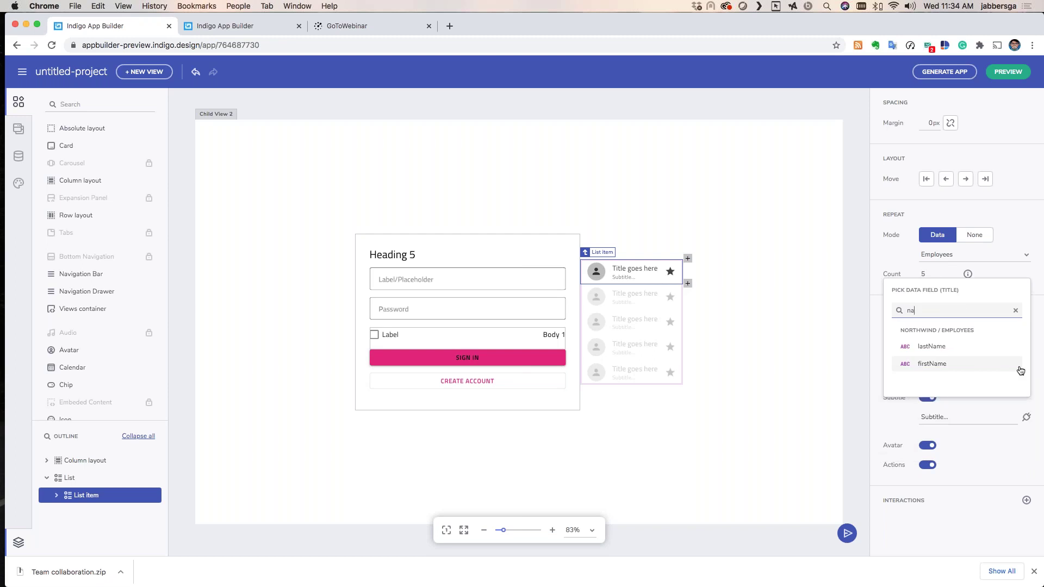
{"action": "left_click", "coordinate": [936, 364]}
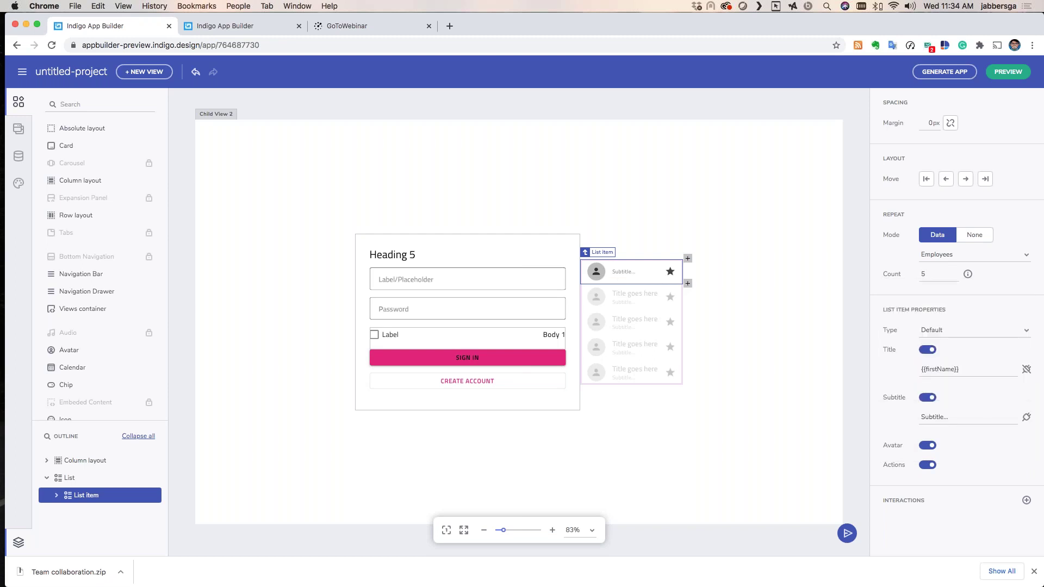
{"action": "left_click", "coordinate": [1026, 417]}
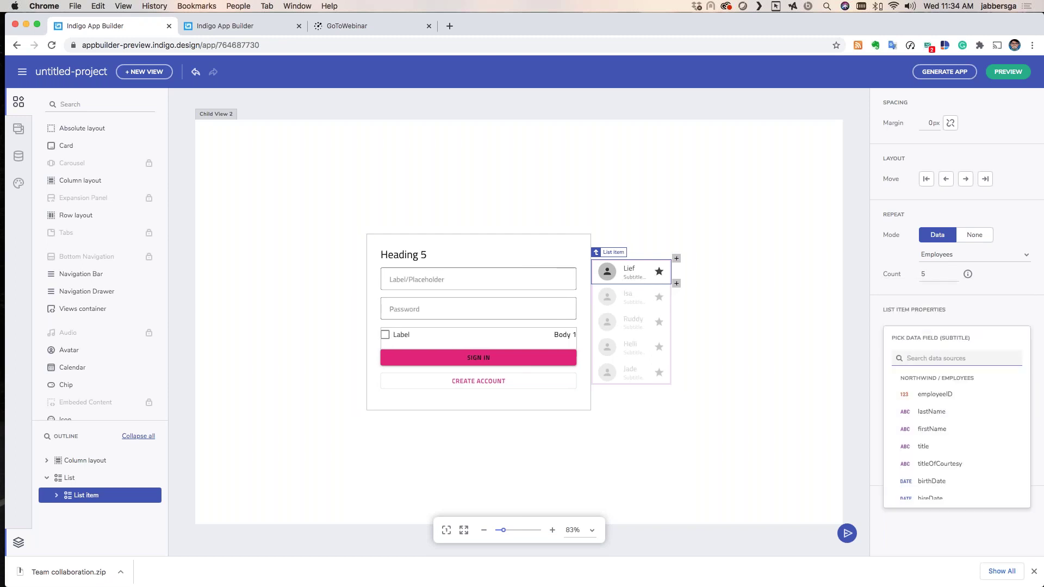
{"action": "type", "text": "tit"}
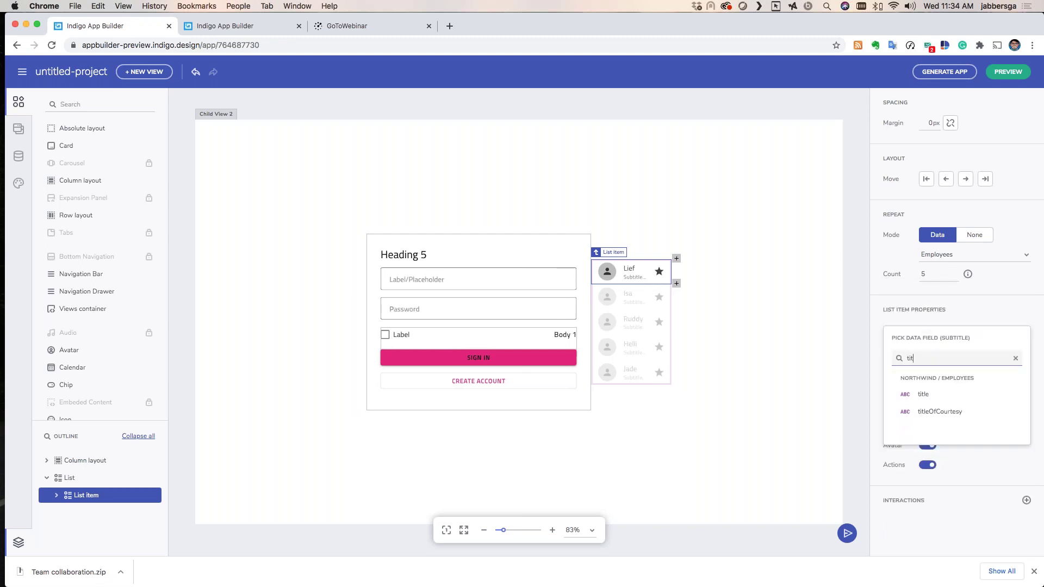
{"action": "left_click", "coordinate": [949, 400]}
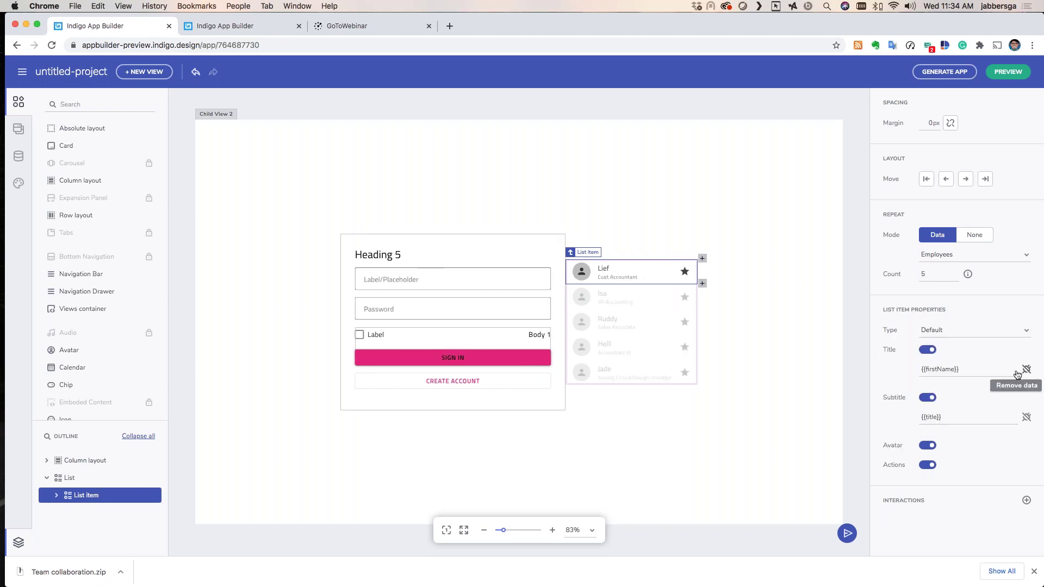
Examine the tables and fields available in the Northwind data source
{"action": "left_click", "coordinate": [17, 131]}
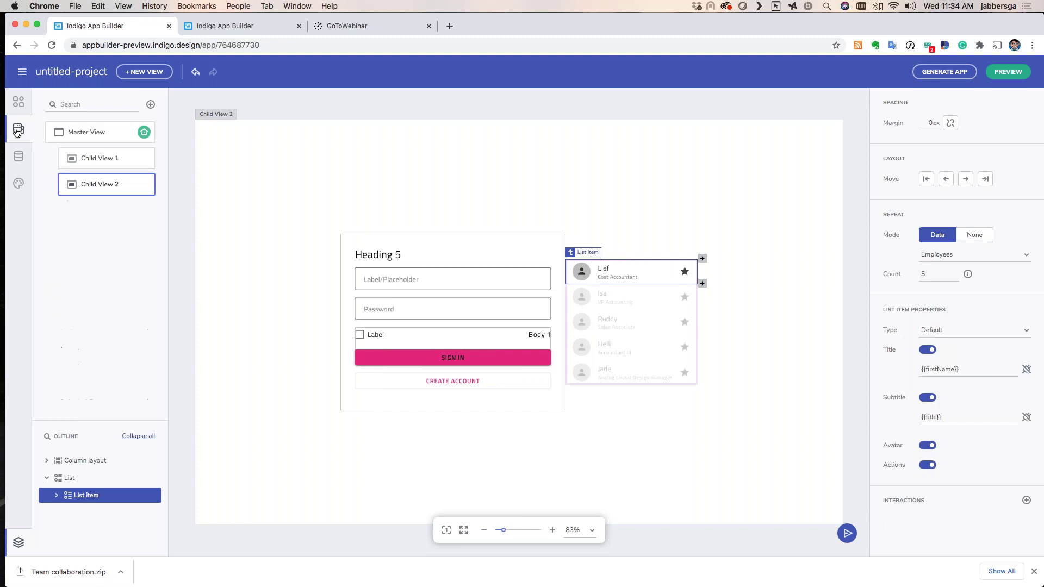
{"action": "left_click", "coordinate": [17, 157]}
{"action": "left_click", "coordinate": [56, 135]}
{"action": "scroll", "coordinate": [90, 308], "scroll_direction": "down", "scroll_amount": 5}
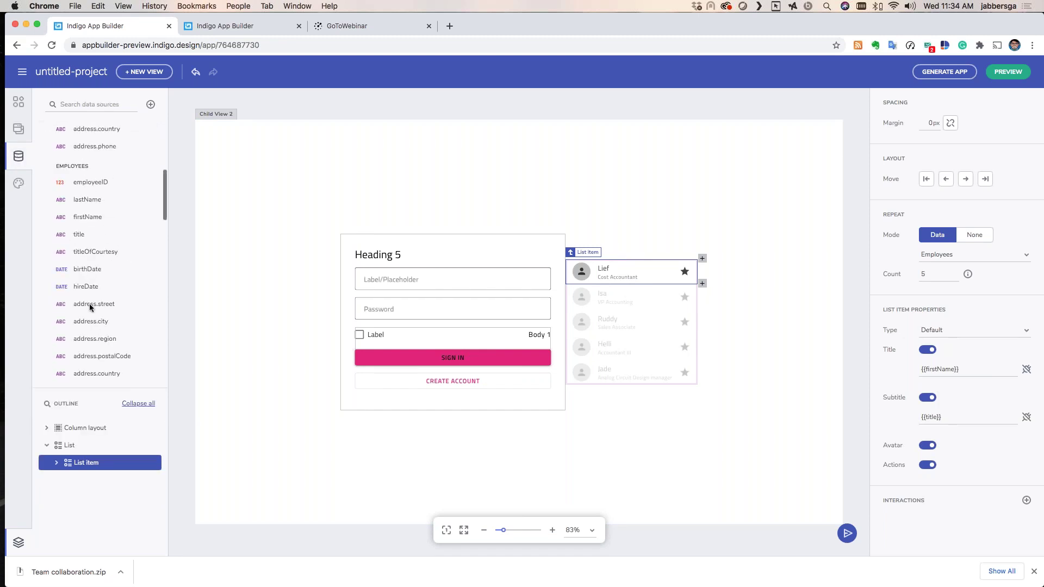
{"action": "scroll", "coordinate": [88, 256], "scroll_direction": "up", "scroll_amount": 5}
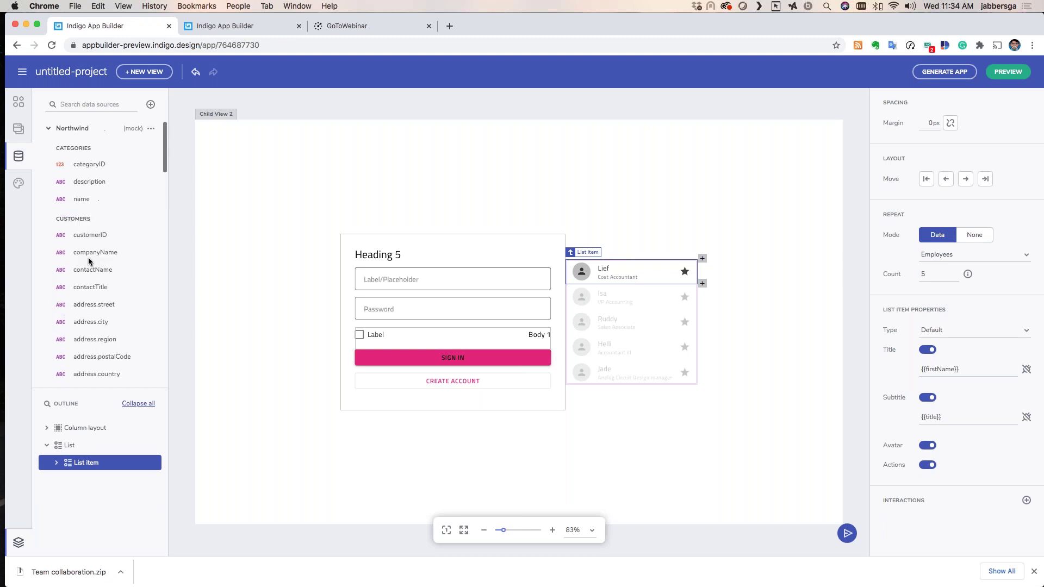
{"action": "scroll", "coordinate": [88, 257], "scroll_direction": "down", "scroll_amount": 10}
{"action": "scroll", "coordinate": [95, 232], "scroll_direction": "down", "scroll_amount": 4}
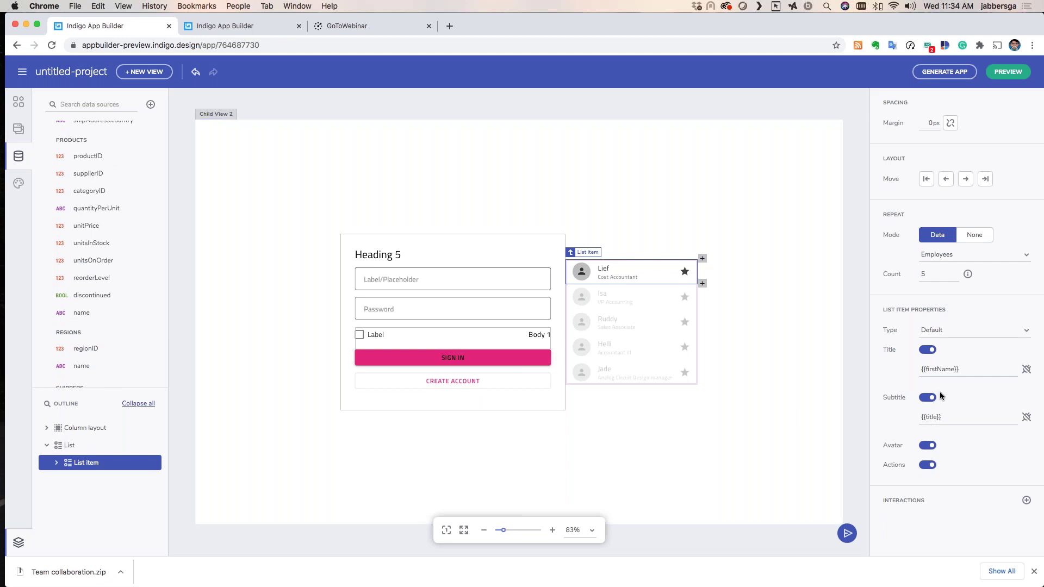
Change the list item's avatar type to Image and bind its image URL to the avatarUrl field
{"action": "left_click", "coordinate": [581, 272]}
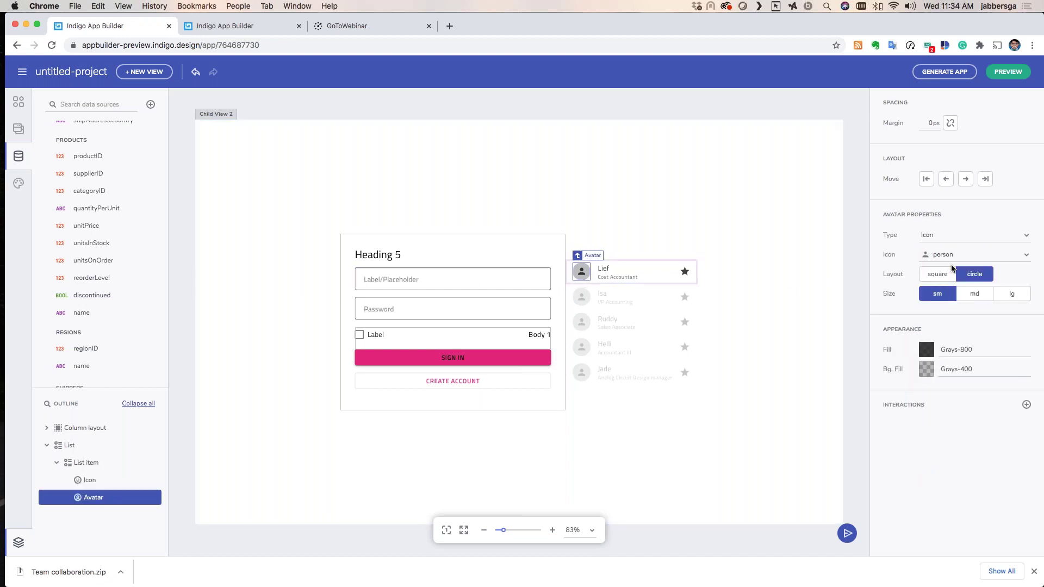
{"action": "left_click", "coordinate": [947, 237]}
{"action": "left_click", "coordinate": [939, 268]}
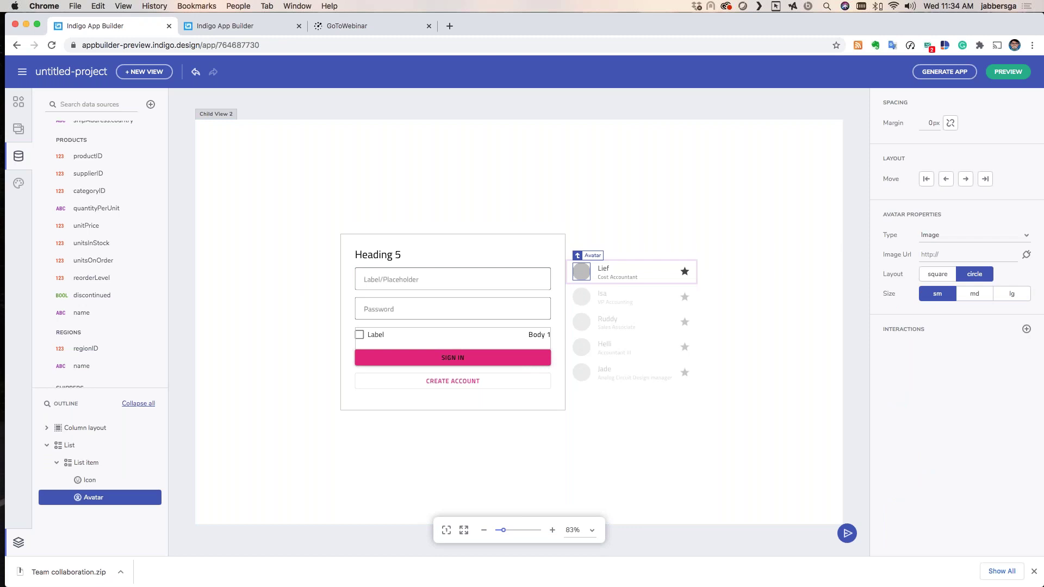
{"action": "left_click", "coordinate": [1026, 257]}
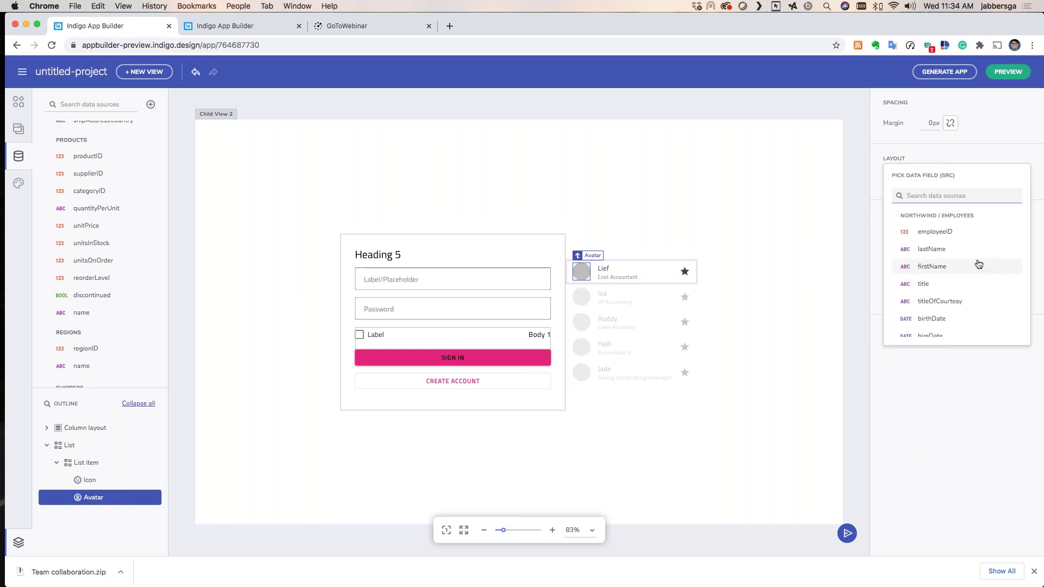
{"action": "type", "text": "ava"}
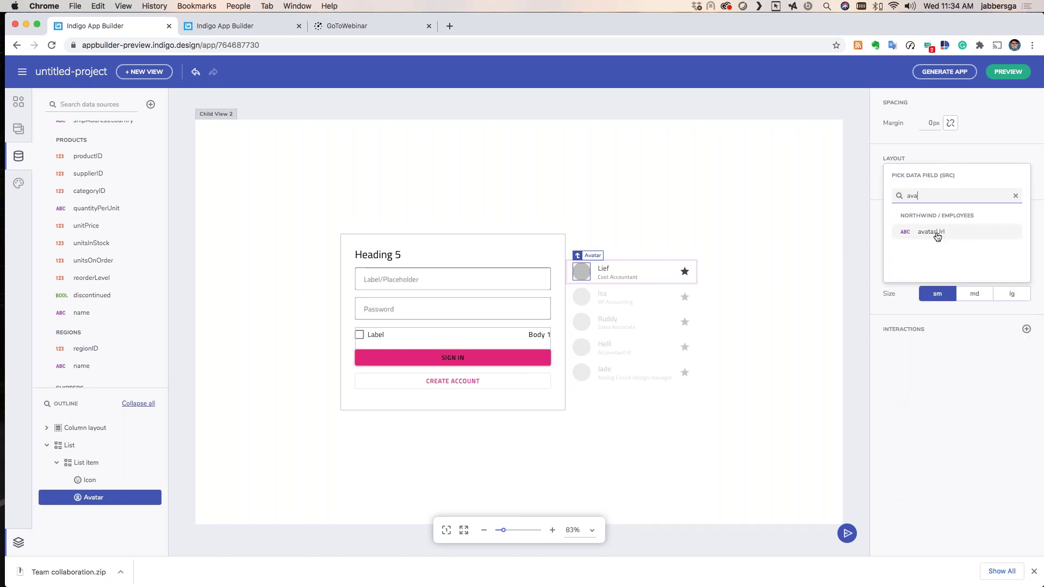
{"action": "left_click", "coordinate": [937, 233]}
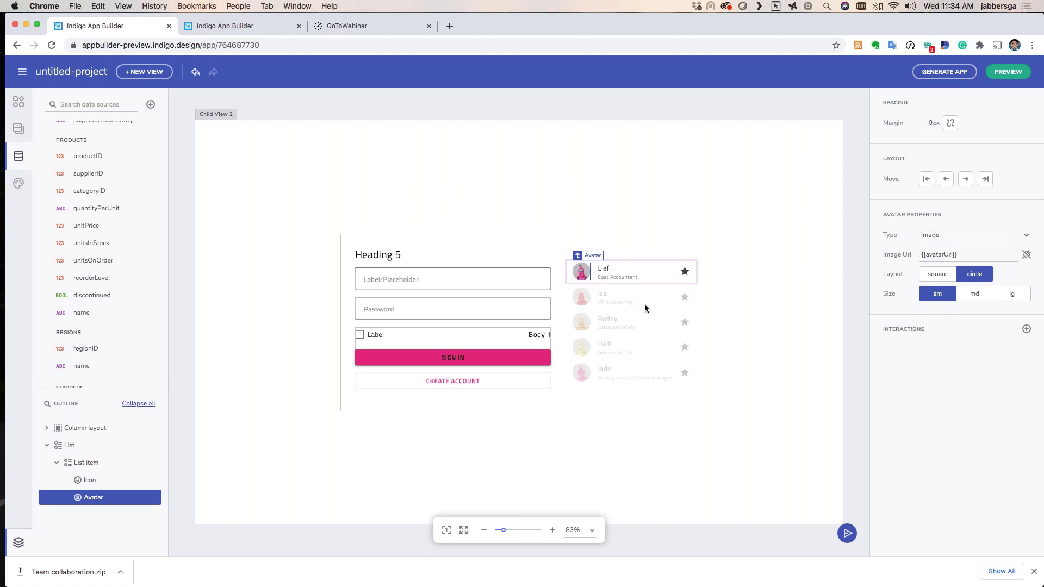
{"action": "left_click", "coordinate": [637, 219]}
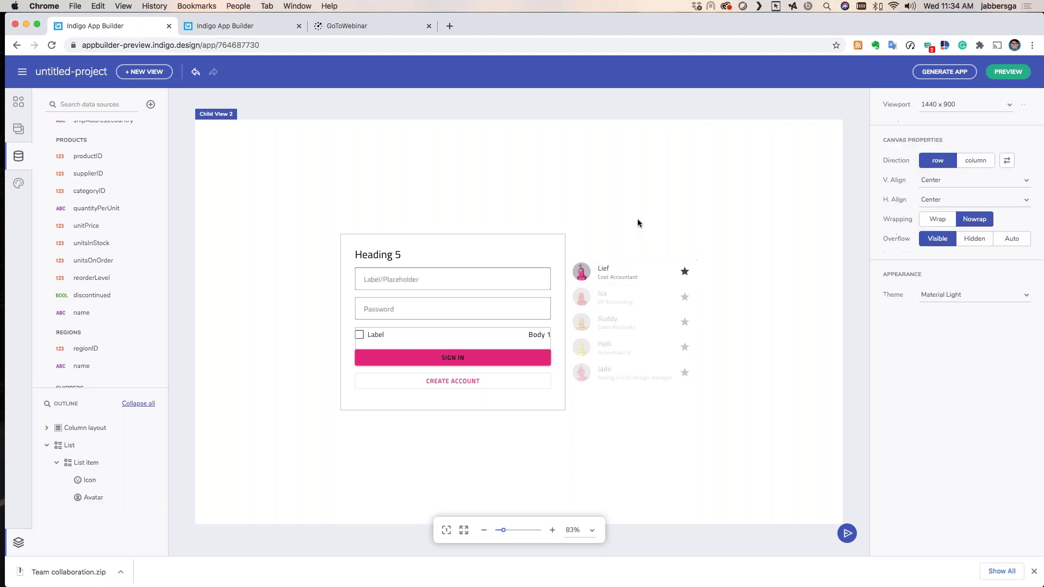
Preview the app with a wider code pane, examine the list's generated HTML, and return to the editor
{"action": "left_click", "coordinate": [990, 74]}
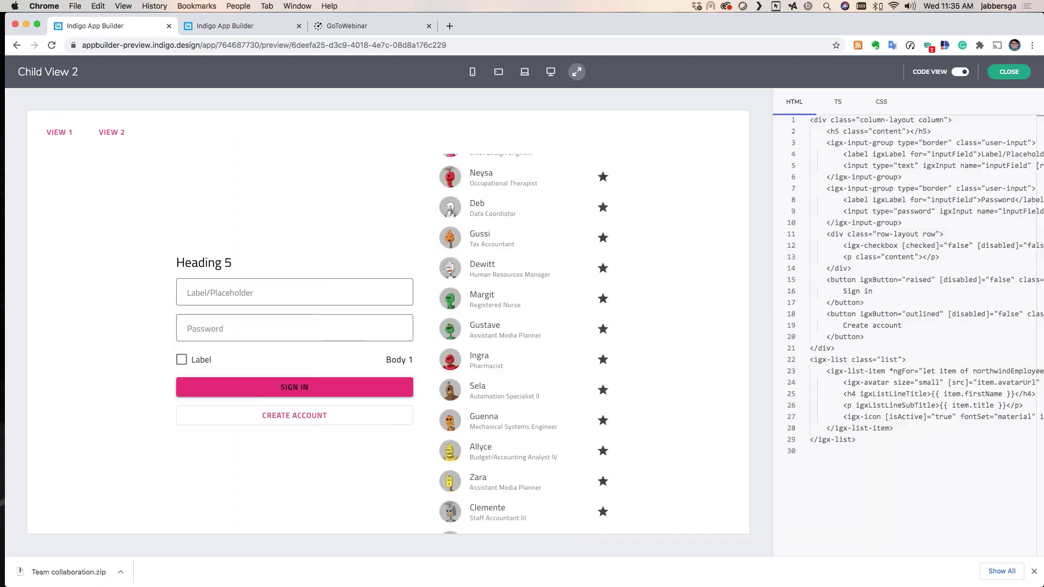
{"action": "left_click_drag", "start_coordinate": [769, 248], "coordinate": [587, 249]}
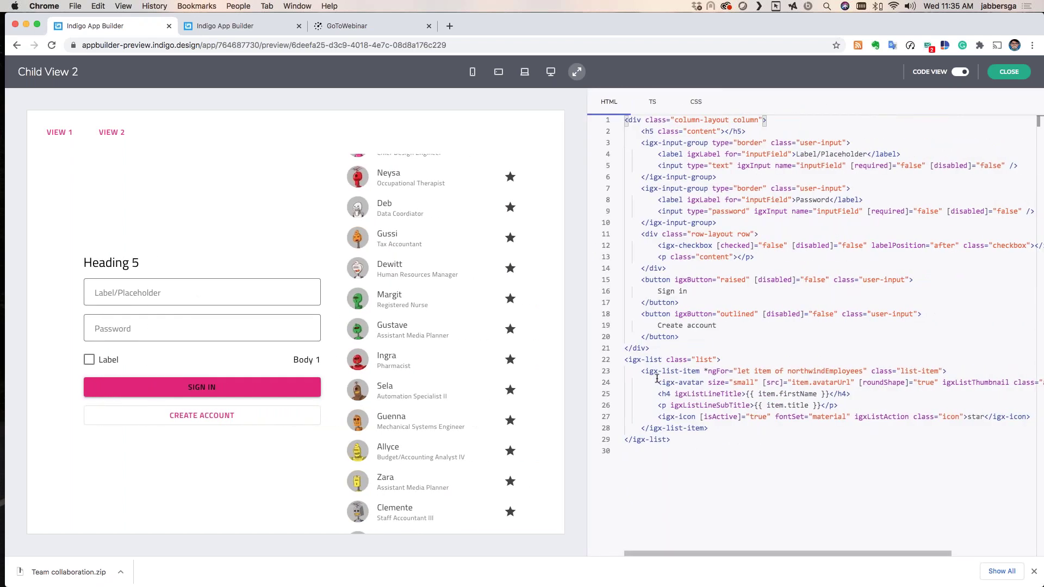
{"action": "left_click_drag", "start_coordinate": [637, 370], "coordinate": [808, 452]}
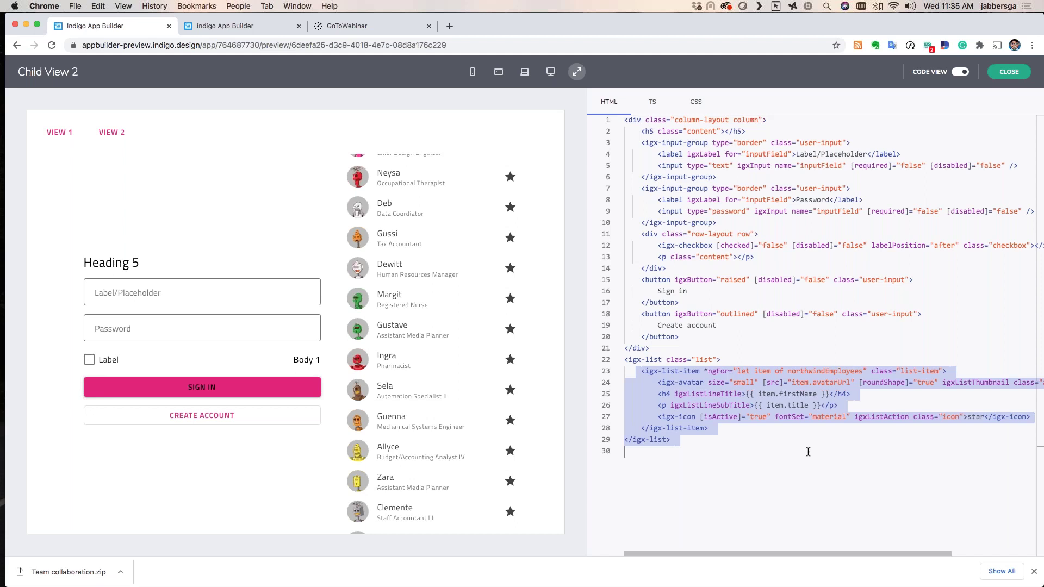
{"action": "left_click", "coordinate": [1007, 72]}
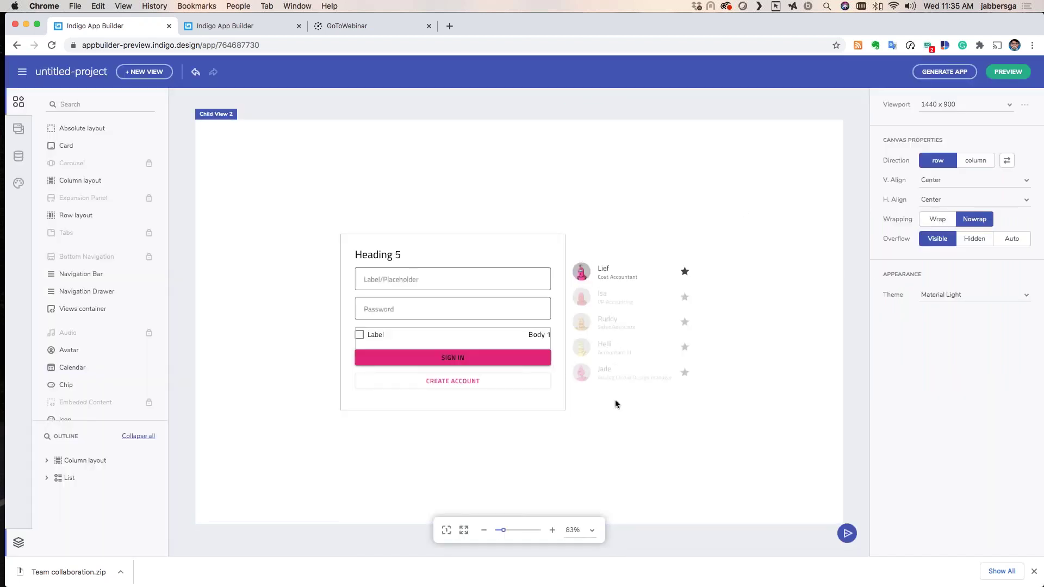
Delete the whole List component beside the sign-in form
{"action": "left_click", "coordinate": [605, 281]}
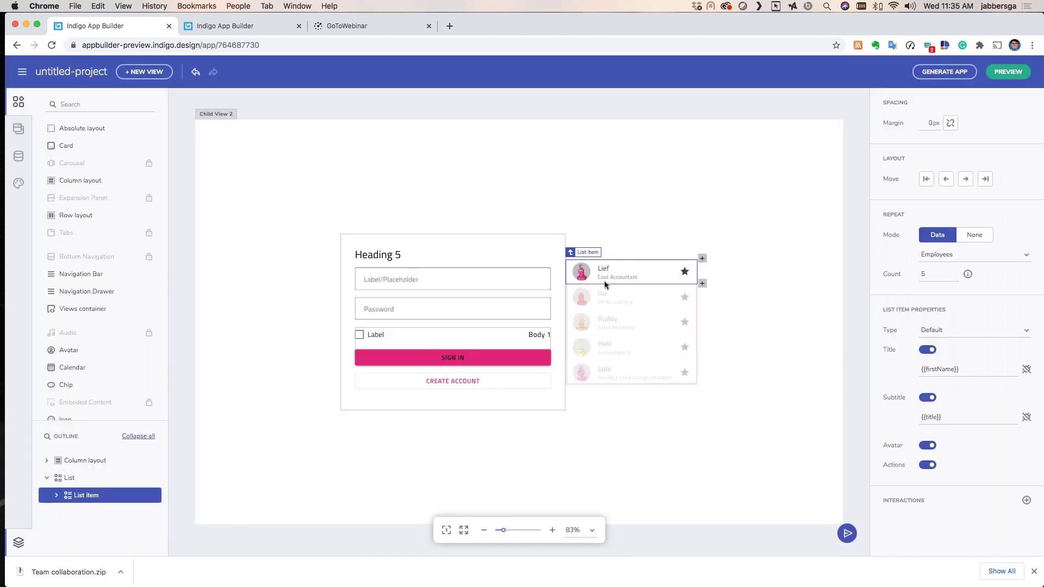
{"action": "left_click", "coordinate": [584, 253]}
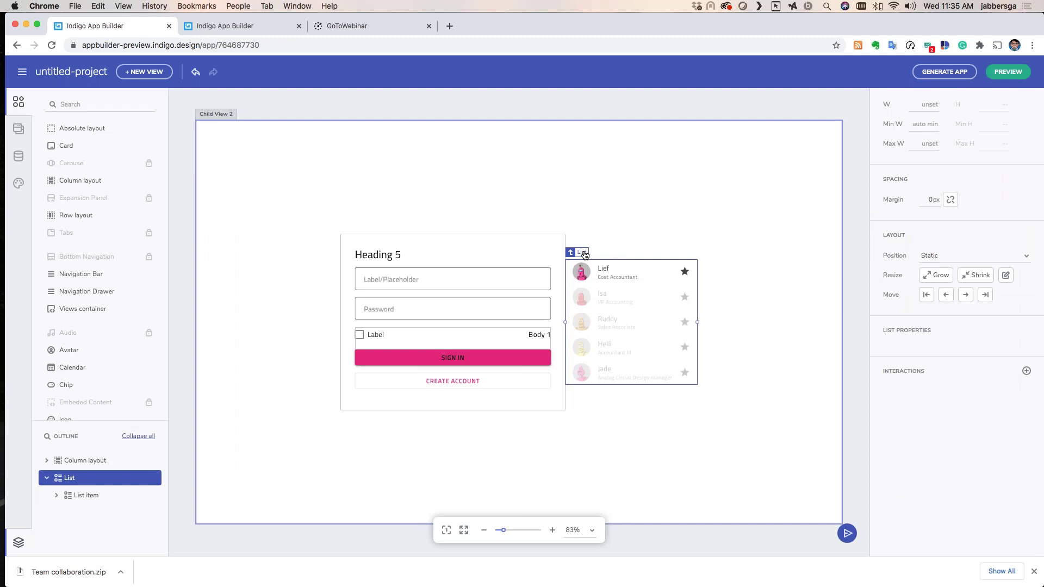
{"action": "key", "text": "Delete"}
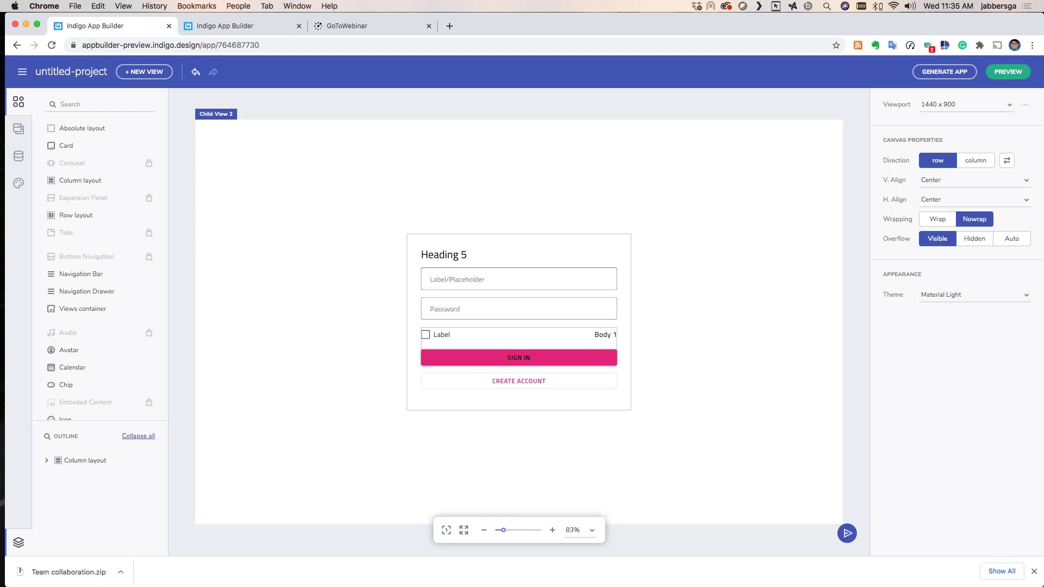
Replace the checkbox in the form's row layout with a Switch component
{"action": "left_click", "coordinate": [477, 335]}
{"action": "left_click", "coordinate": [445, 331]}
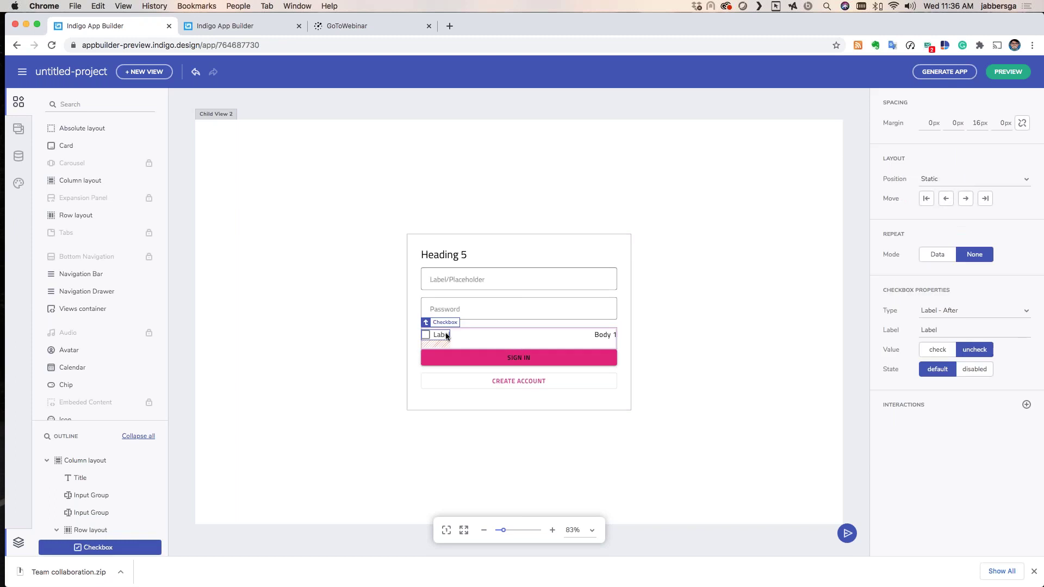
{"action": "key", "text": "Delete"}
{"action": "left_click", "coordinate": [468, 331]}
{"action": "type", "text": "swi"}
{"action": "key", "text": "Return"}
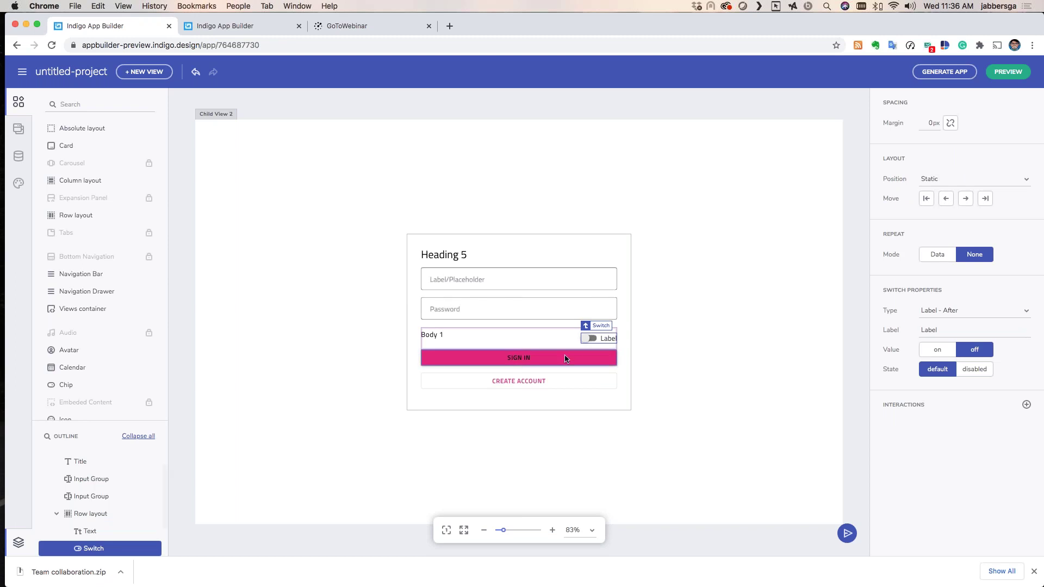
Apply the Fluent Light theme and inspect the restyled switch up close
{"action": "left_click", "coordinate": [19, 181]}
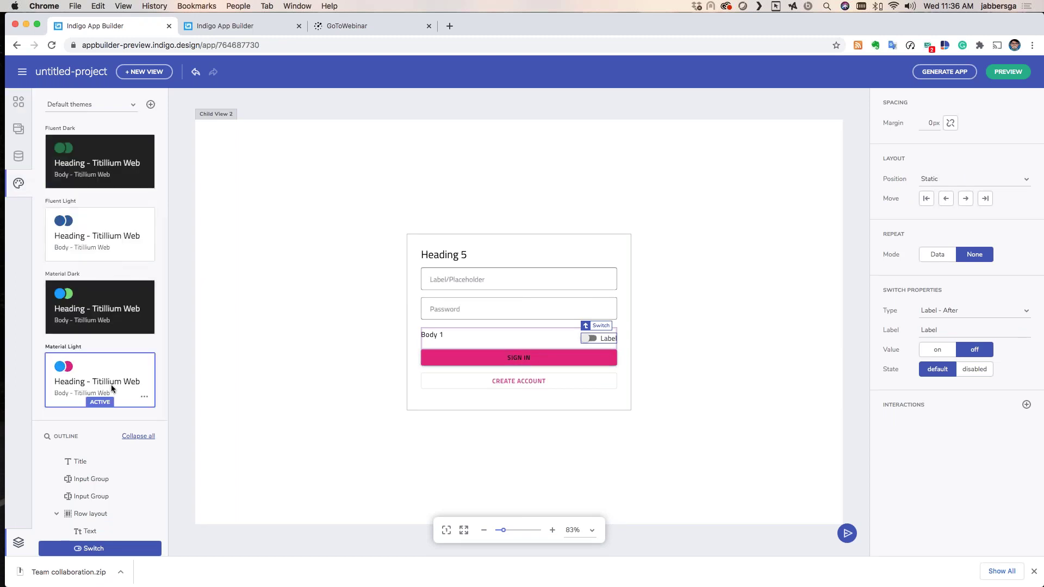
{"action": "left_click", "coordinate": [108, 248]}
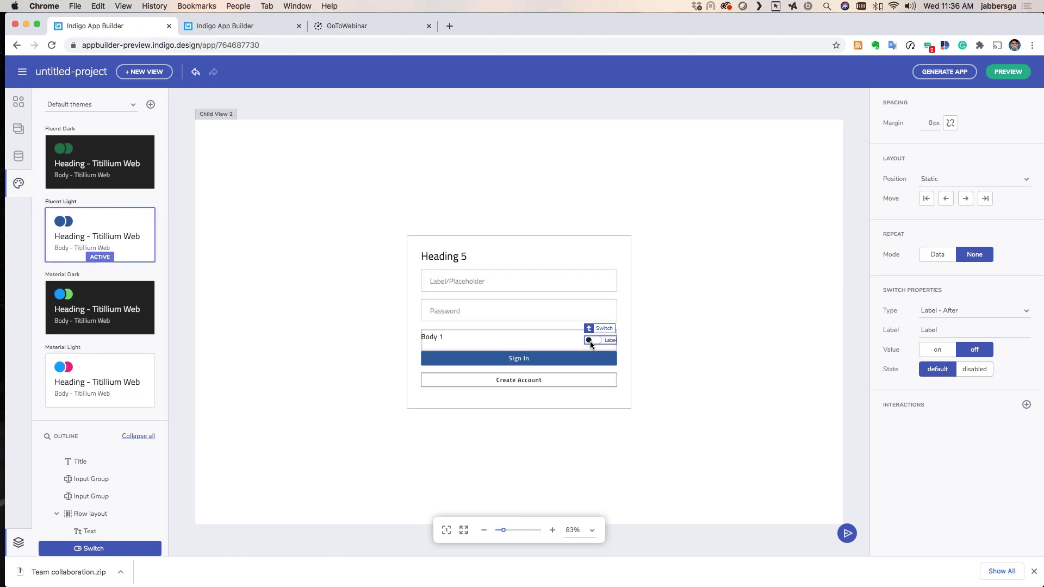
{"action": "scroll", "coordinate": [589, 344], "scroll_direction": "up", "scroll_amount": 5}
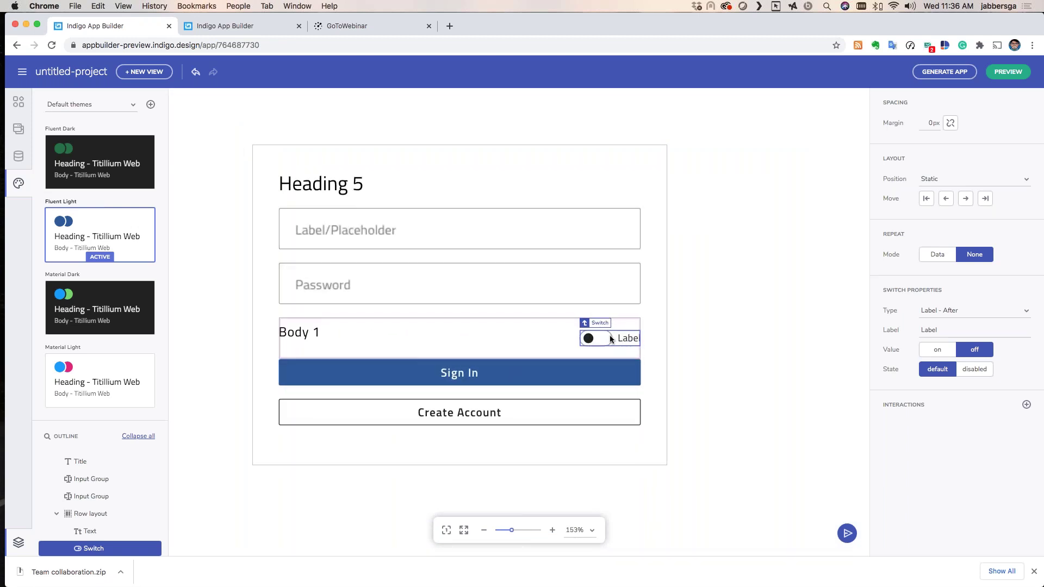
Switch to the People app project, preview the My Info view, and clear the Address field to test its required validation
{"action": "left_click", "coordinate": [232, 31]}
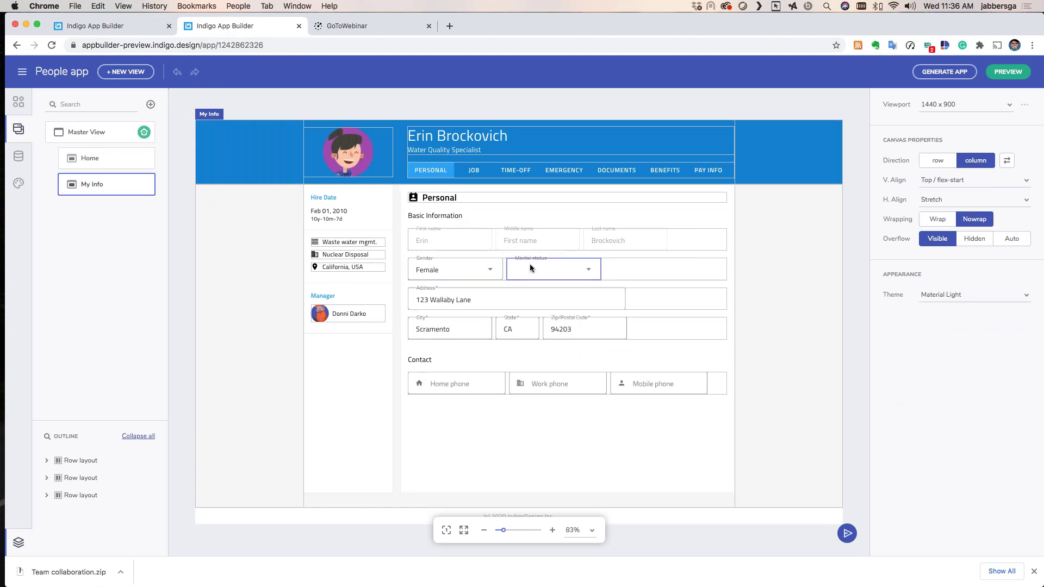
{"action": "left_click", "coordinate": [1002, 75]}
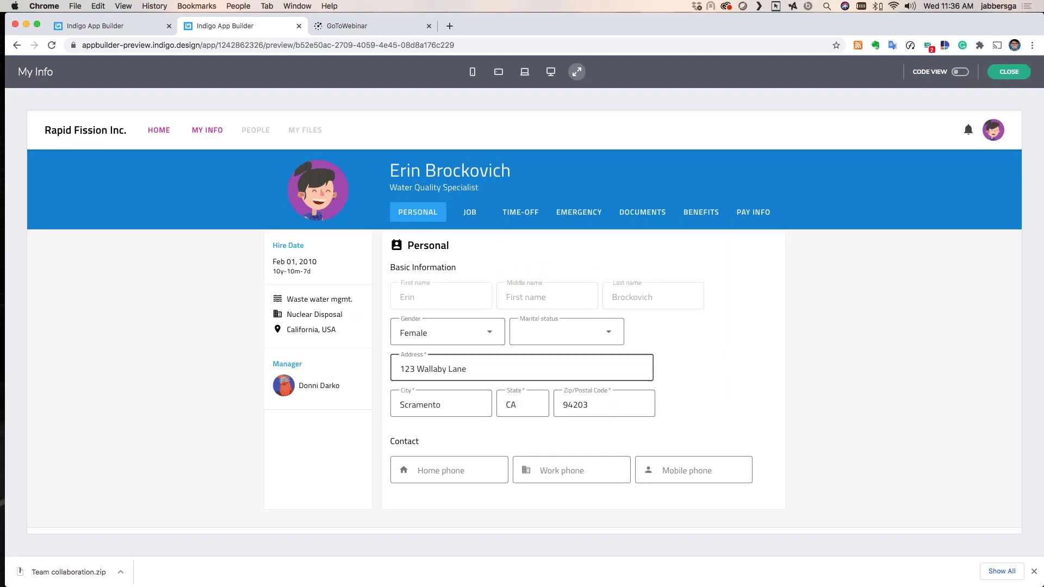
{"action": "left_click", "coordinate": [468, 371]}
{"action": "key", "text": "super+a"}
{"action": "key", "text": "BackSpace"}
{"action": "left_click", "coordinate": [725, 357]}
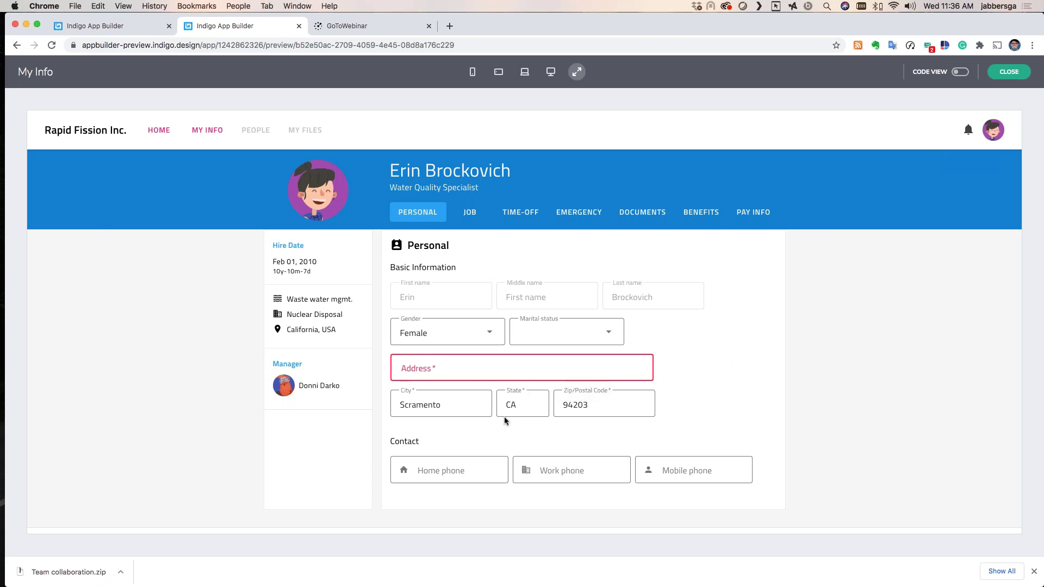
Check the Gender and Marital status options in the My Info preview, and return to the editor
{"action": "left_click", "coordinate": [492, 331]}
{"action": "left_click", "coordinate": [589, 324]}
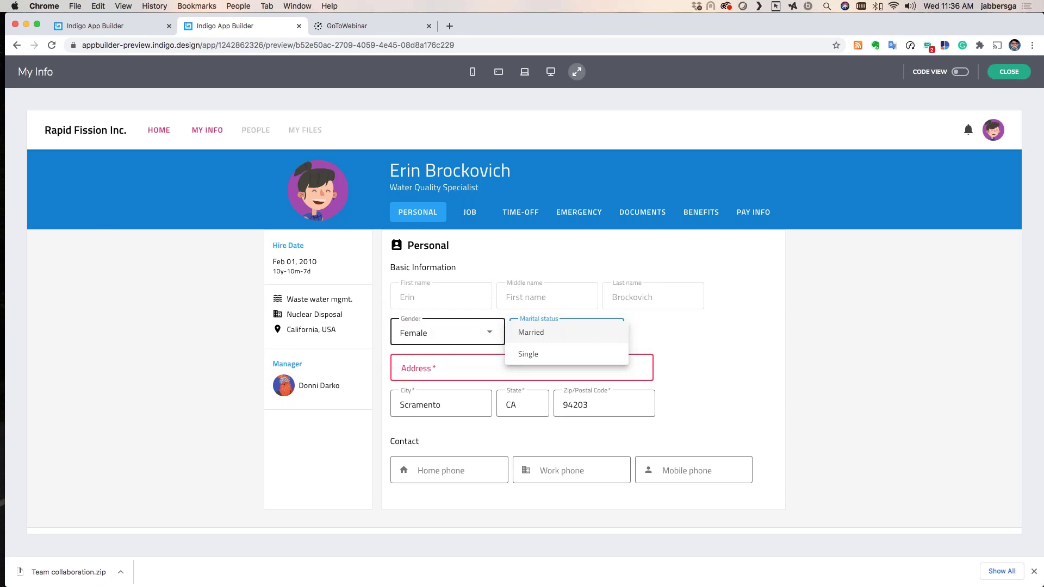
{"action": "left_click", "coordinate": [1003, 75]}
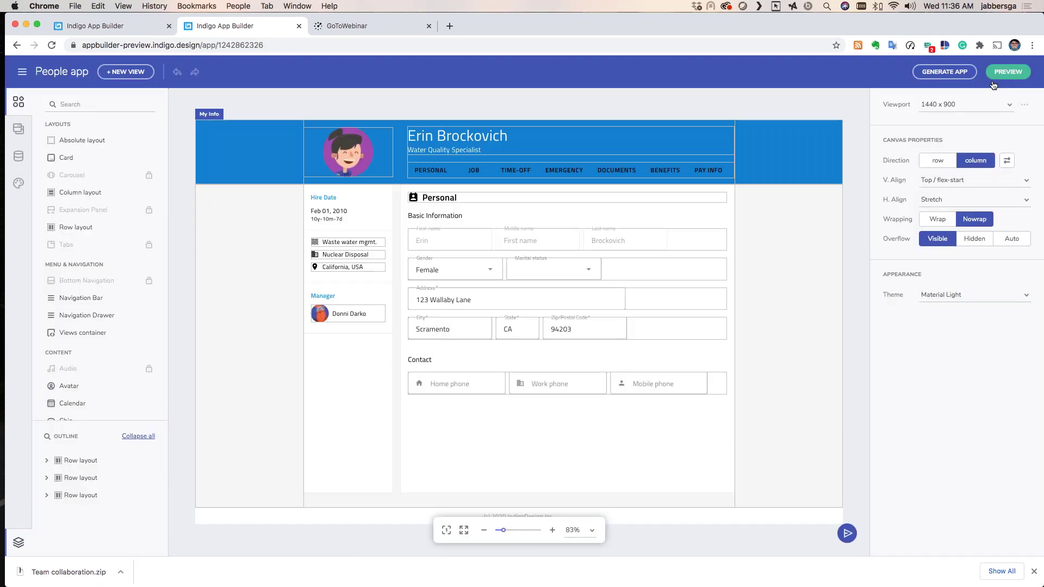
Apply the Fluent Light theme to the People app and preview the restyled My Info view
{"action": "left_click", "coordinate": [18, 183]}
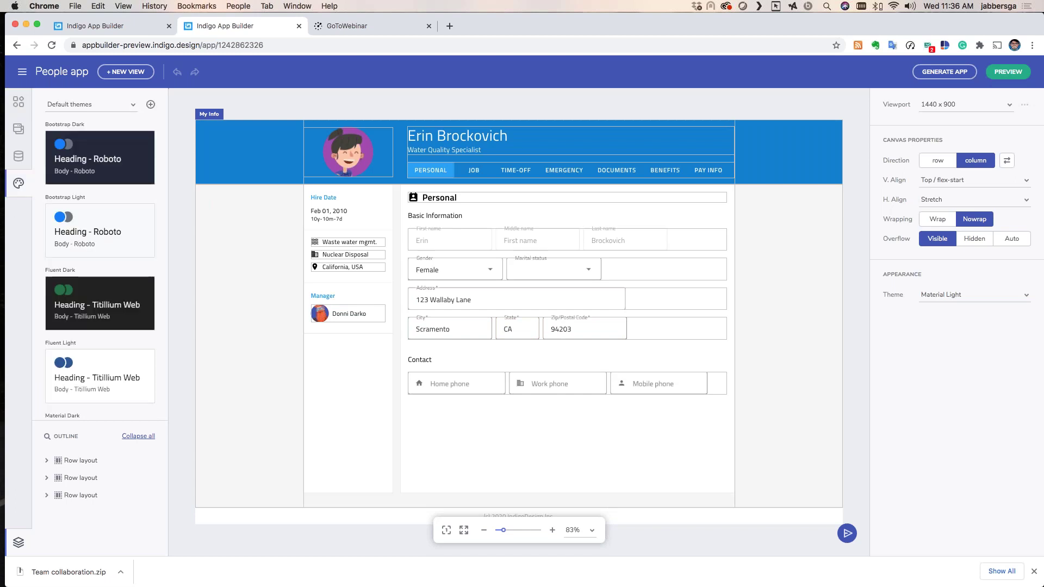
{"action": "scroll", "coordinate": [109, 288], "scroll_direction": "down", "scroll_amount": 3}
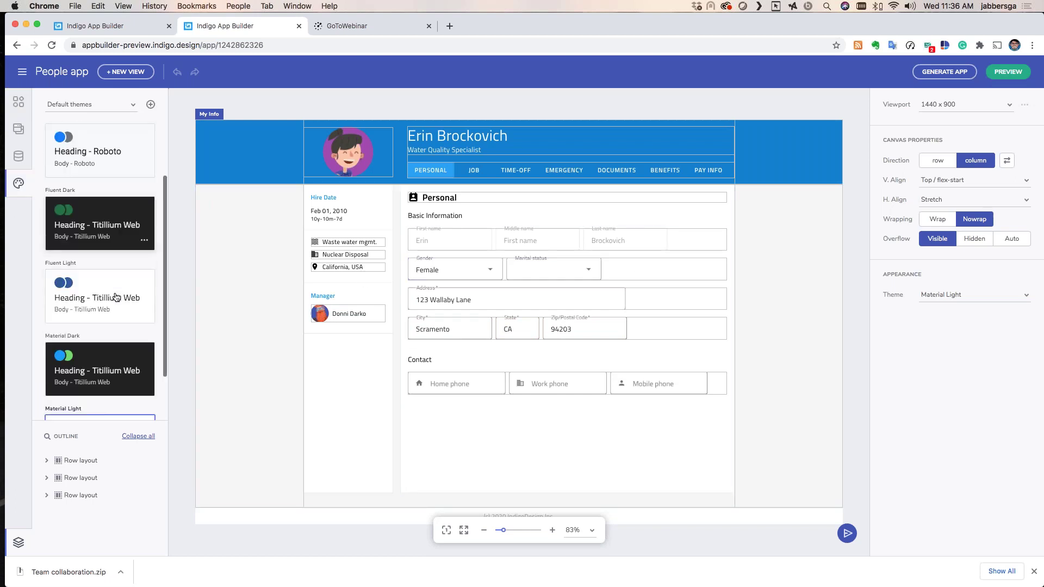
{"action": "left_click", "coordinate": [118, 286]}
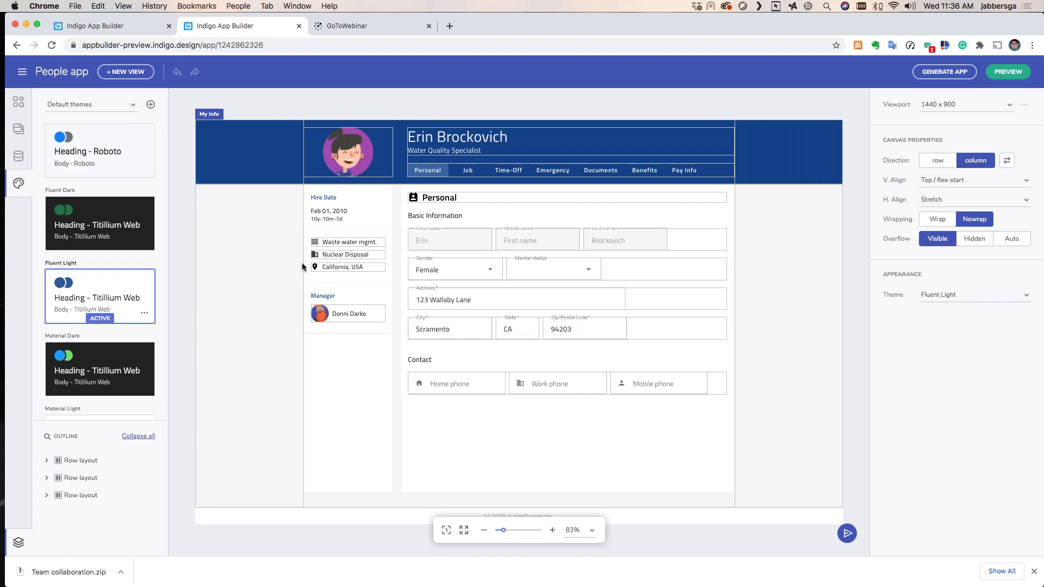
{"action": "left_click", "coordinate": [1016, 75]}
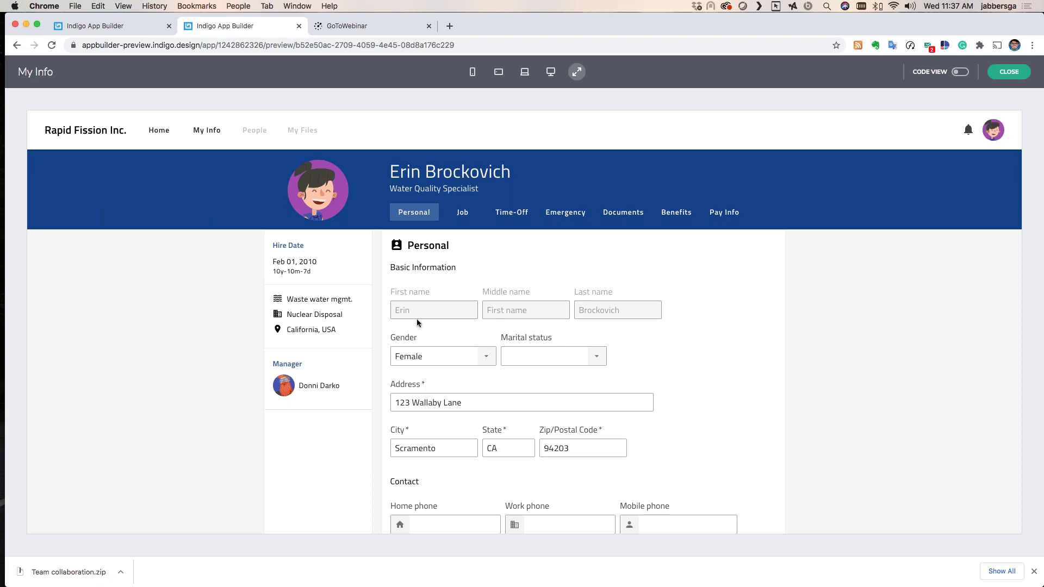
{"action": "left_click", "coordinate": [1009, 72]}
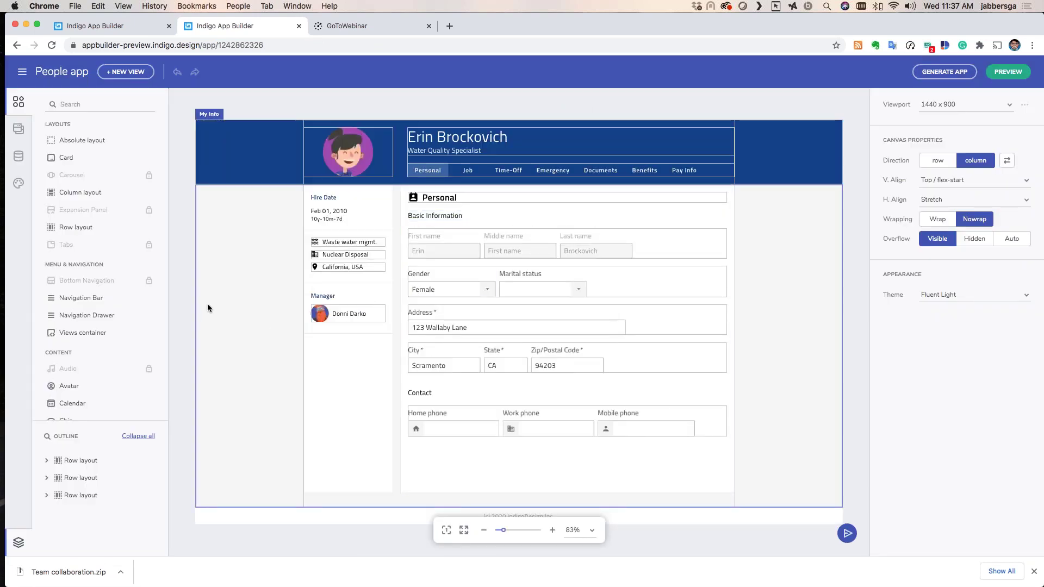
Create a custom theme based on Material in Light mode and set its primary color to #2800FF
{"action": "left_click", "coordinate": [20, 185]}
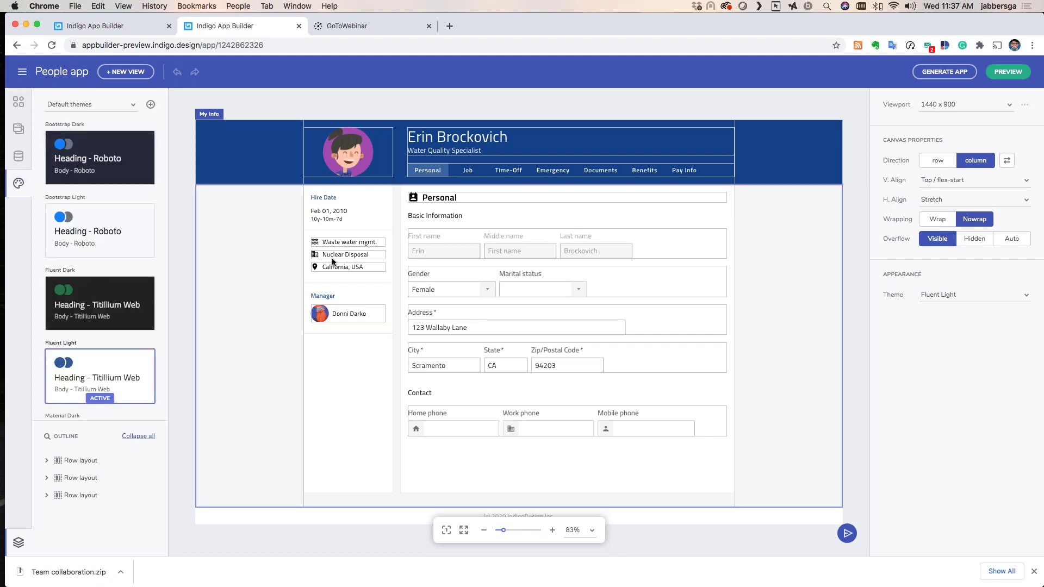
{"action": "left_click", "coordinate": [151, 105]}
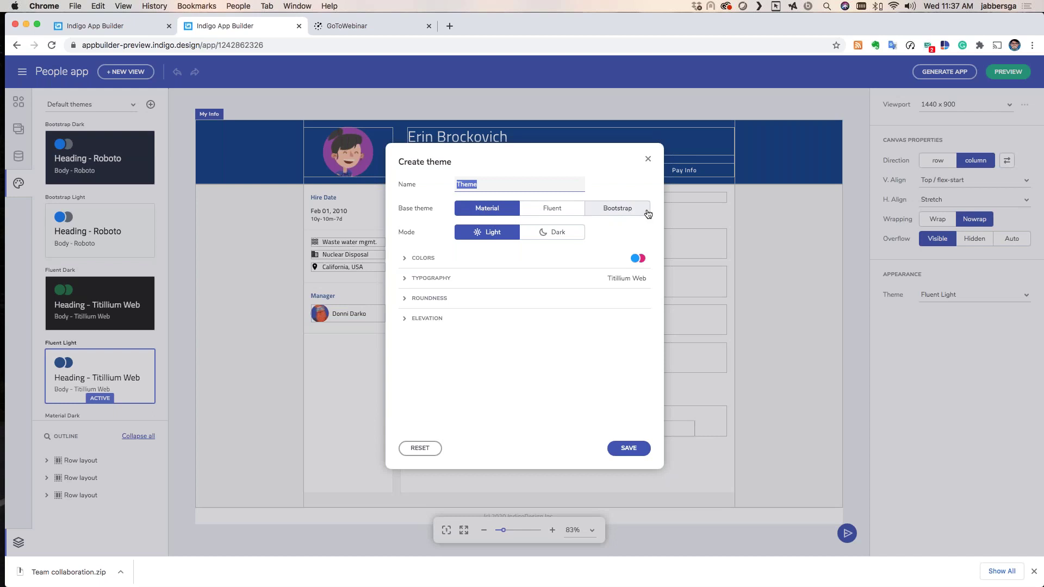
{"action": "left_click", "coordinate": [560, 212]}
{"action": "left_click", "coordinate": [487, 208]}
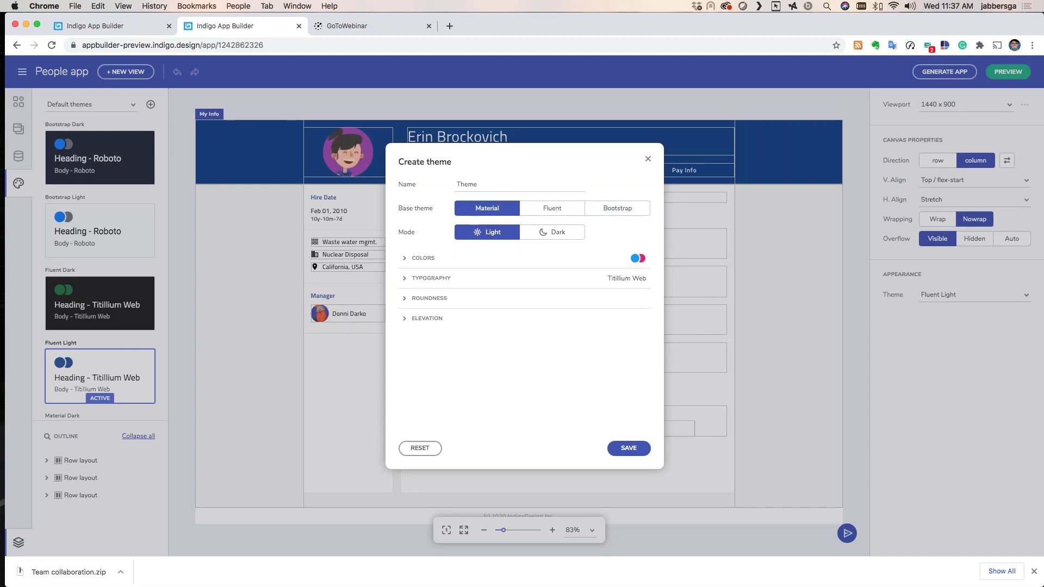
{"action": "left_click", "coordinate": [430, 260]}
{"action": "left_click", "coordinate": [465, 278]}
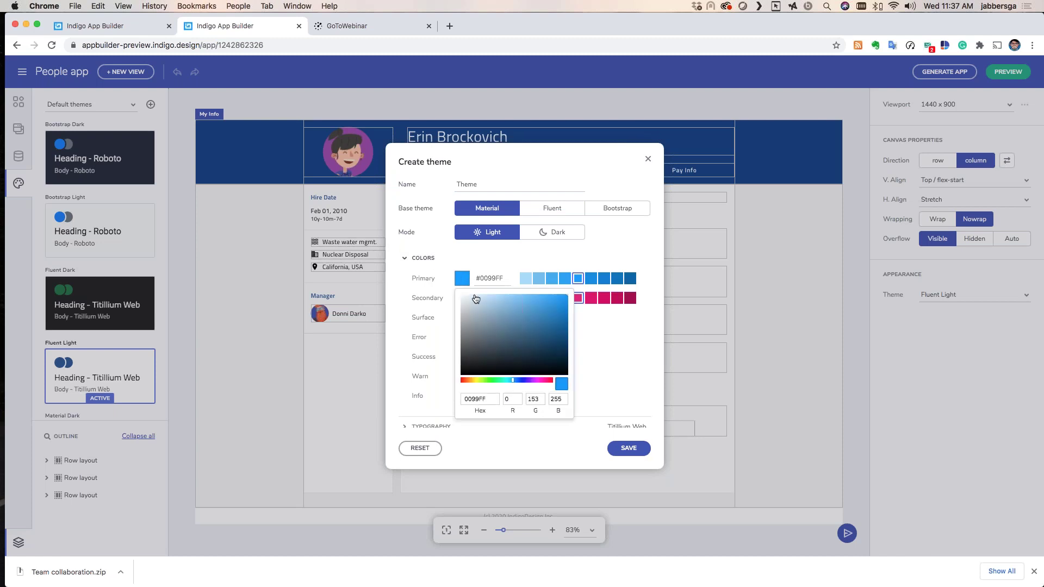
{"action": "left_click", "coordinate": [538, 380]}
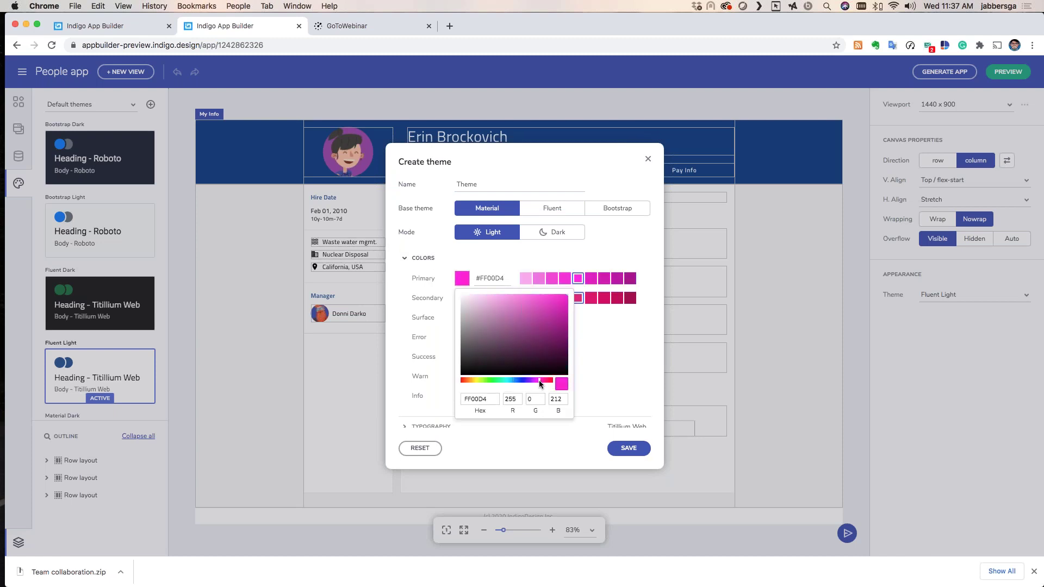
{"action": "left_click", "coordinate": [525, 379]}
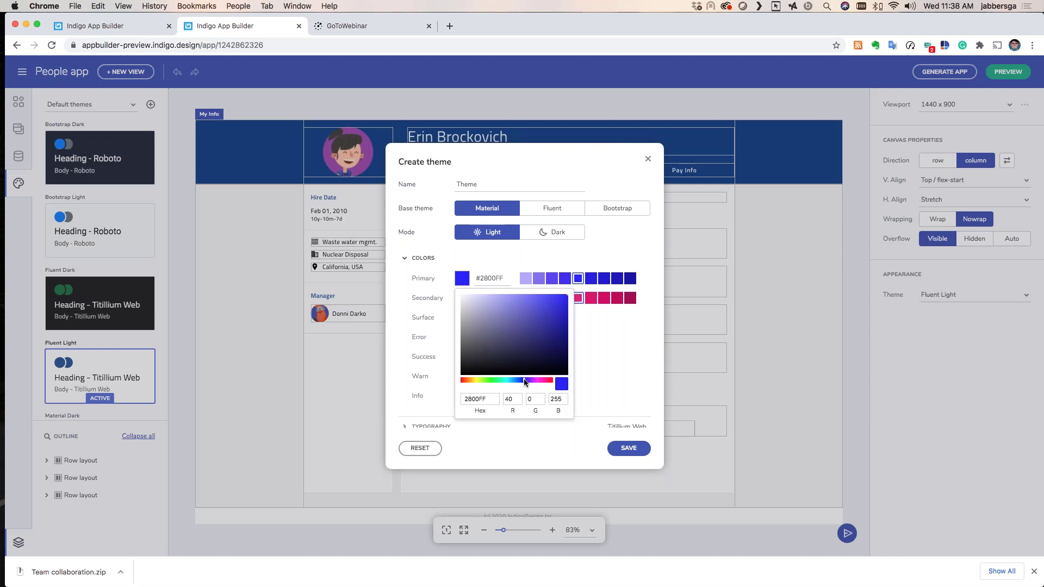
{"action": "left_click", "coordinate": [644, 354]}
Set the new theme's secondary color to #B21A60
{"action": "left_click", "coordinate": [461, 298]}
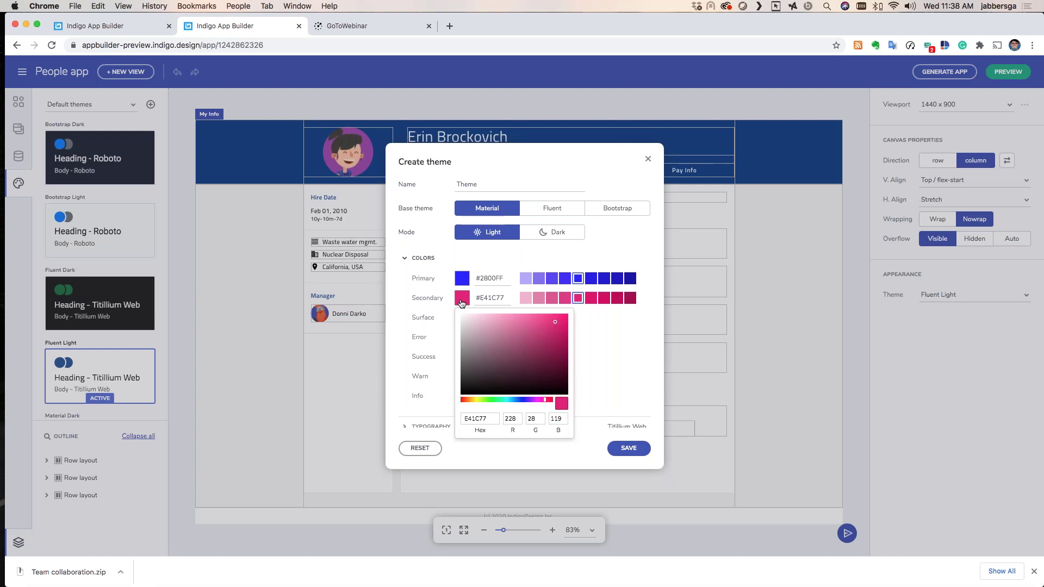
{"action": "left_click", "coordinate": [552, 338]}
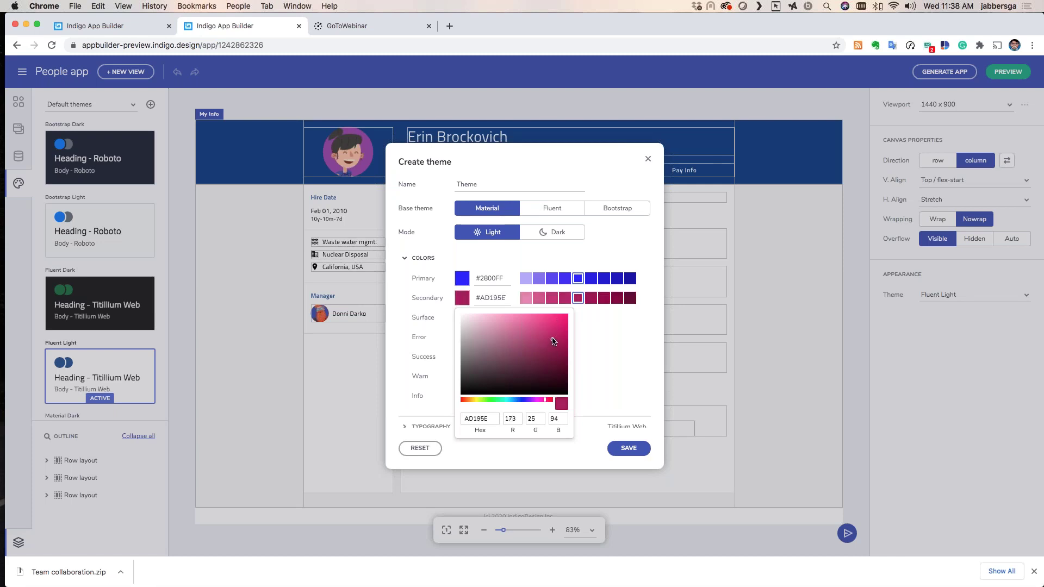
{"action": "left_click", "coordinate": [626, 358]}
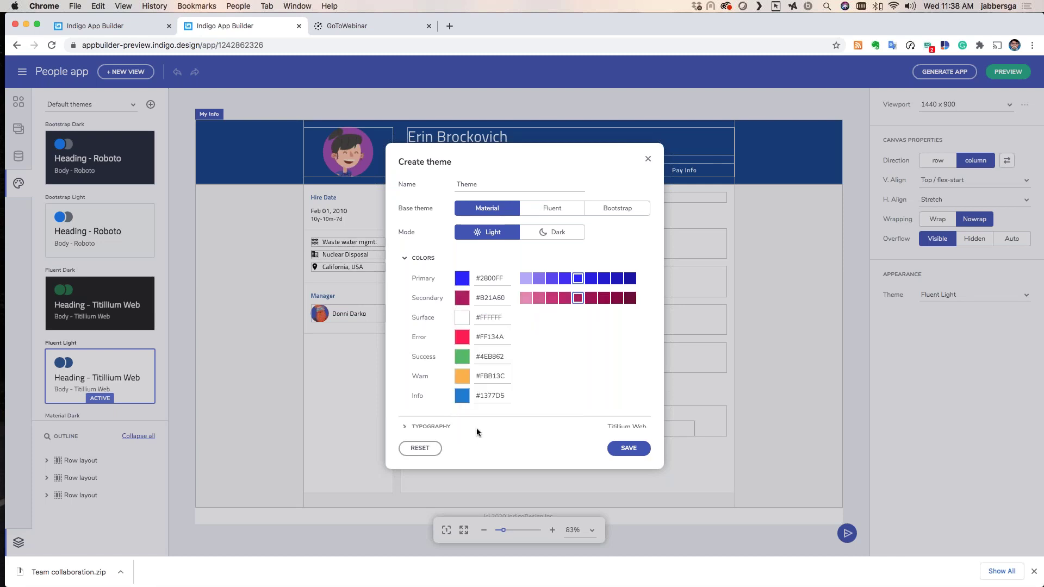
Name the theme "Demo theme", save it, and keep the custom themes listed
{"action": "double_click", "coordinate": [511, 183]}
{"action": "type", "text": "Demo theme"}
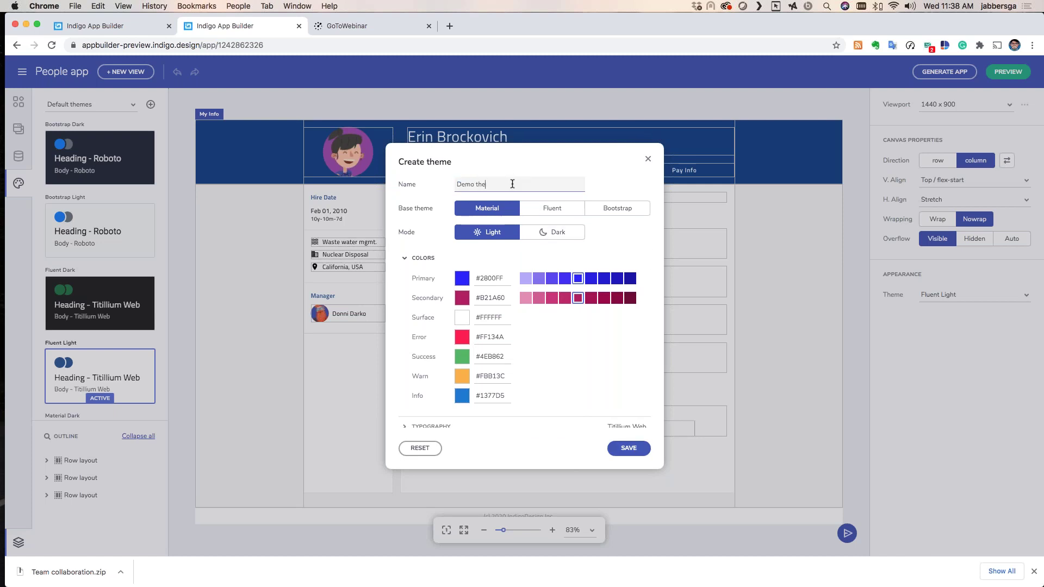
{"action": "left_click", "coordinate": [626, 449]}
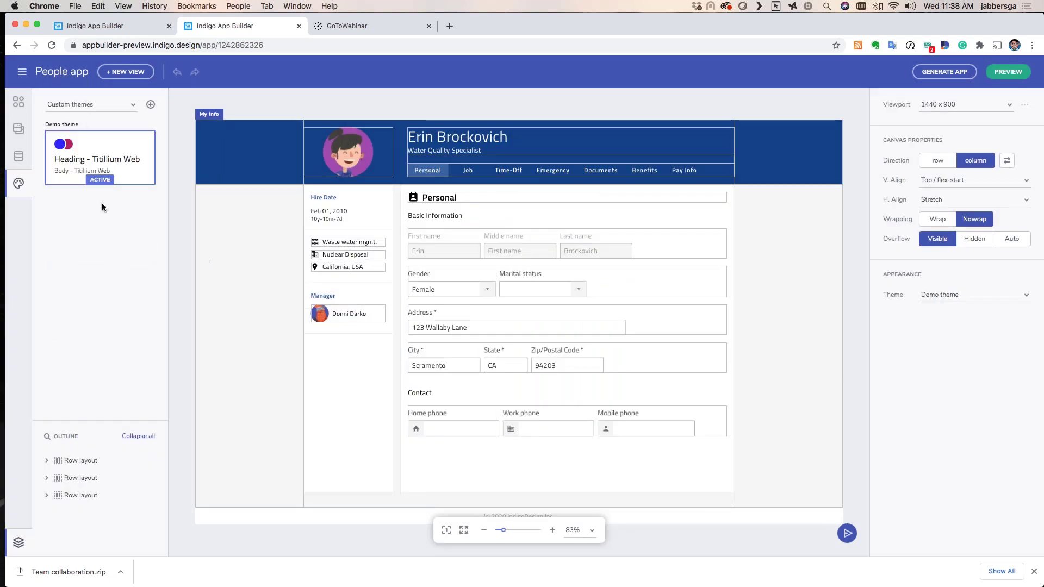
{"action": "left_click", "coordinate": [70, 103]}
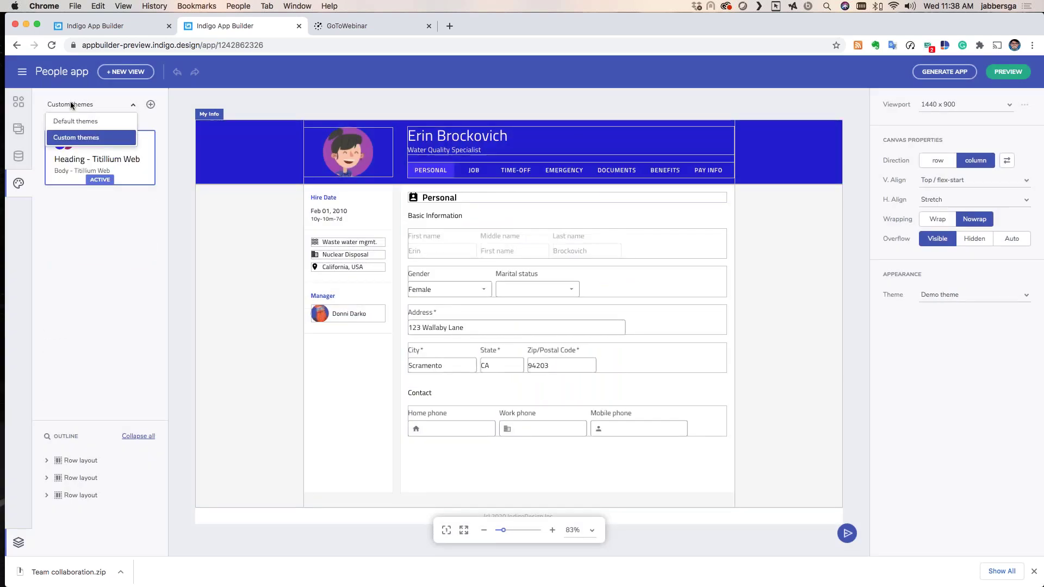
{"action": "left_click", "coordinate": [73, 134]}
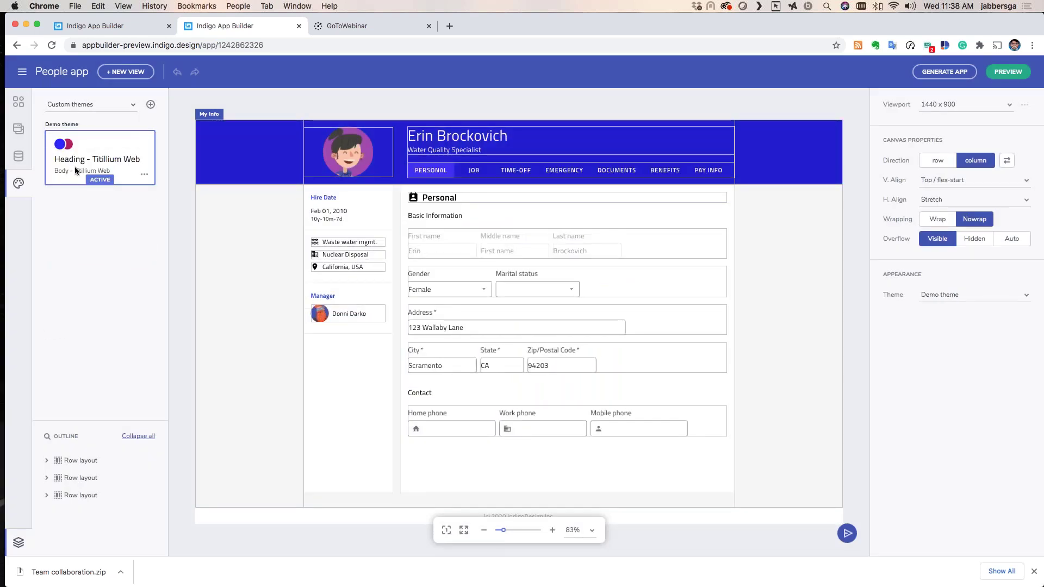
Inspect the fill of the profile header's row layout and the theme color palette available for it
{"action": "left_click", "coordinate": [250, 162]}
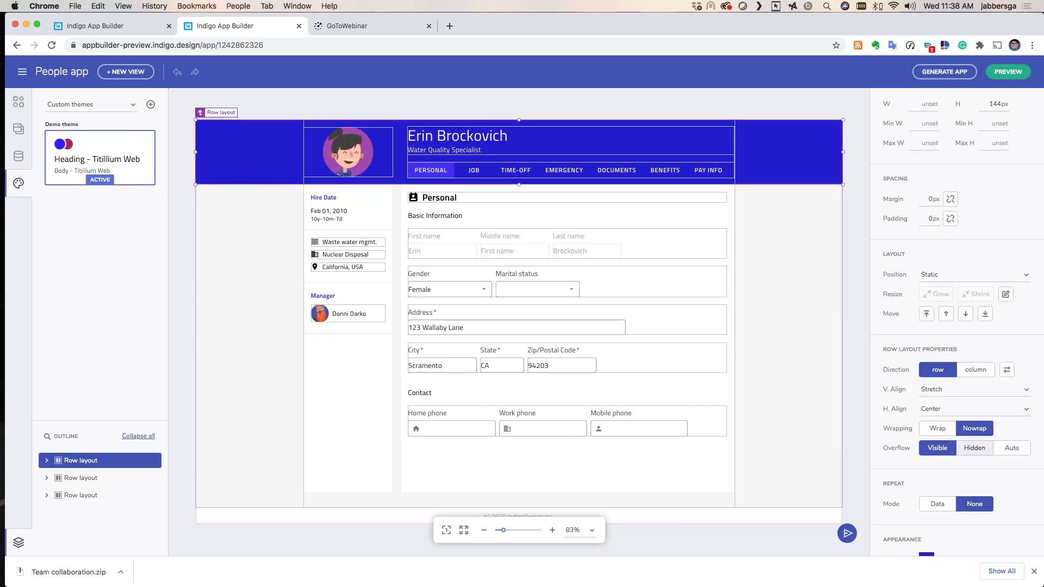
{"action": "scroll", "coordinate": [959, 458], "scroll_direction": "down", "scroll_amount": 3}
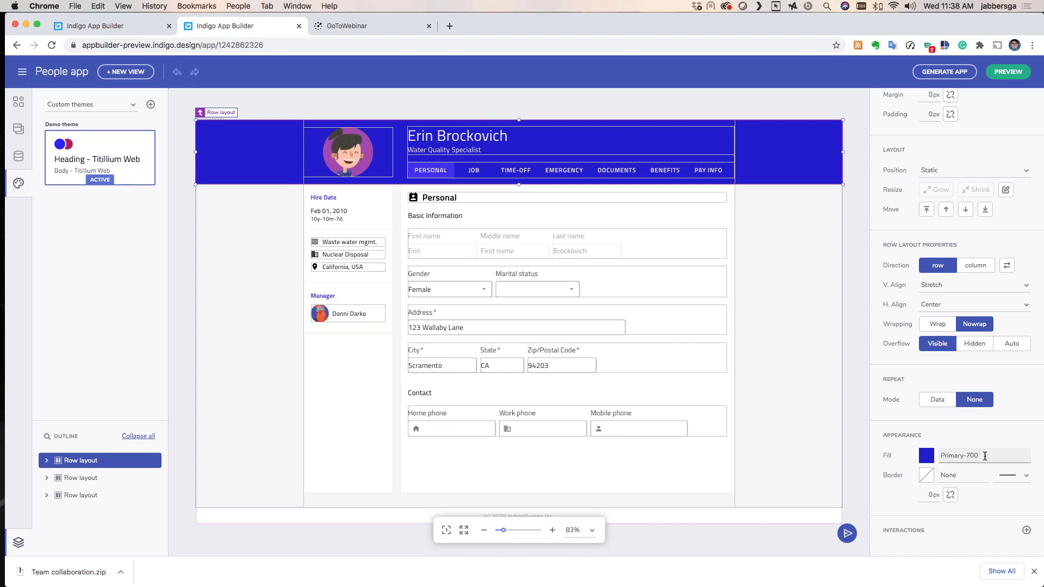
{"action": "left_click", "coordinate": [927, 455]}
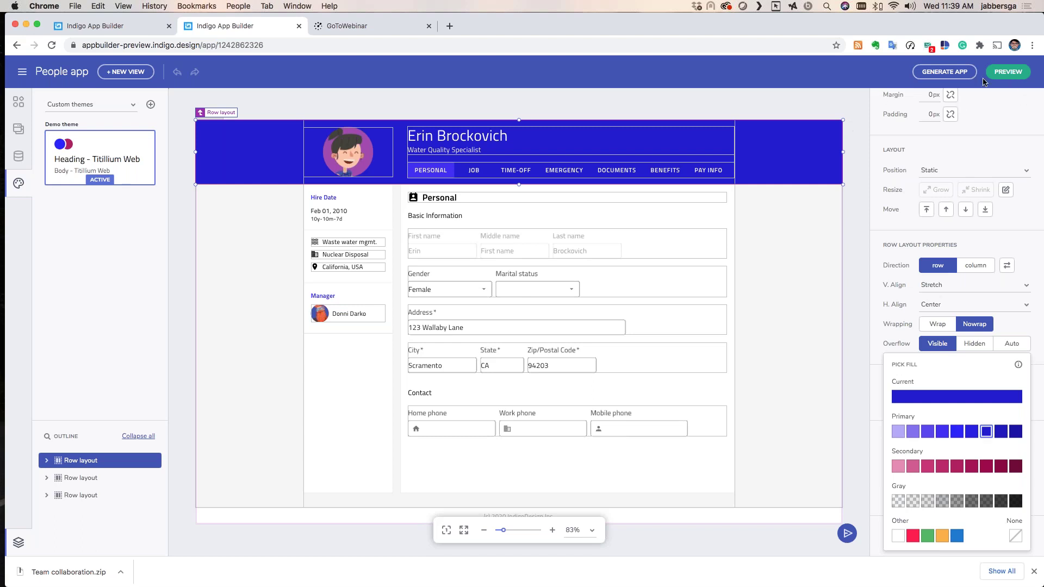
{"action": "left_click", "coordinate": [849, 127]}
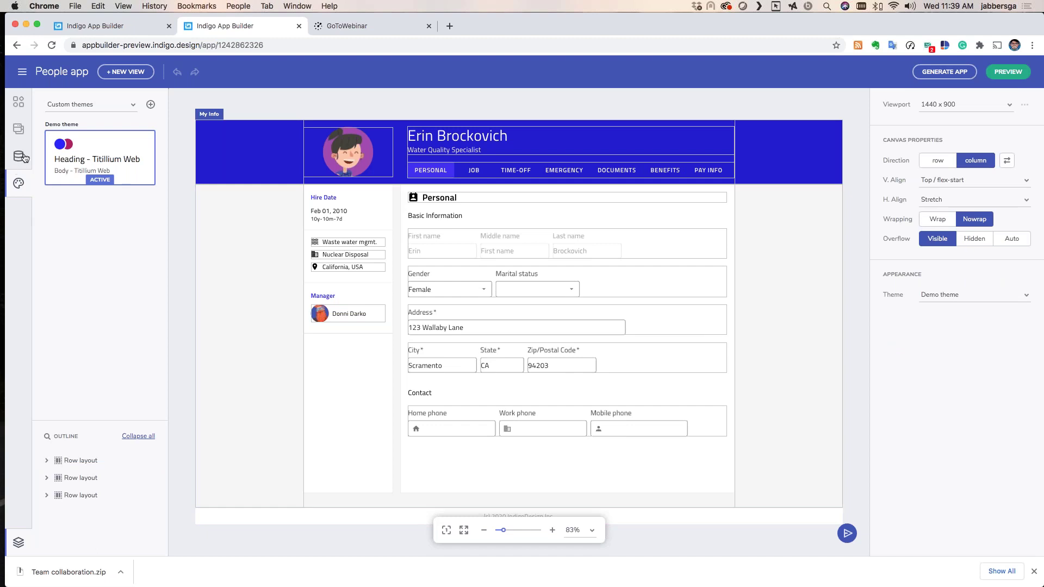
Switch from the custom theme back to the default Fluent Light theme
{"action": "left_click", "coordinate": [106, 106]}
{"action": "left_click", "coordinate": [90, 123]}
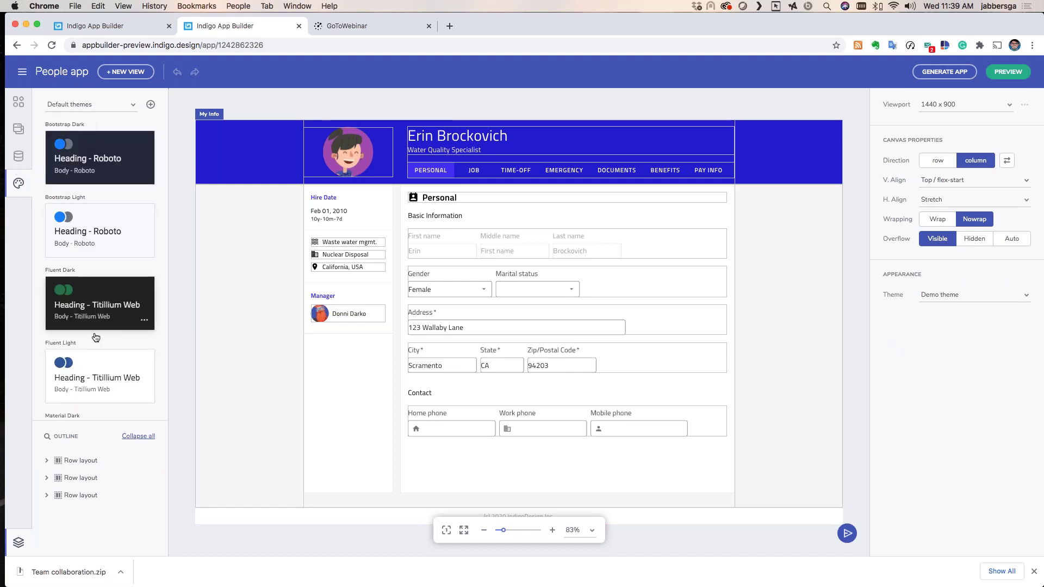
{"action": "left_click_drag", "start_coordinate": [90, 375], "coordinate": [55, 377]}
Preview the My Info view, check the Gender options, and compare the laptop, desktop and full-width sizes
{"action": "left_click", "coordinate": [1007, 72]}
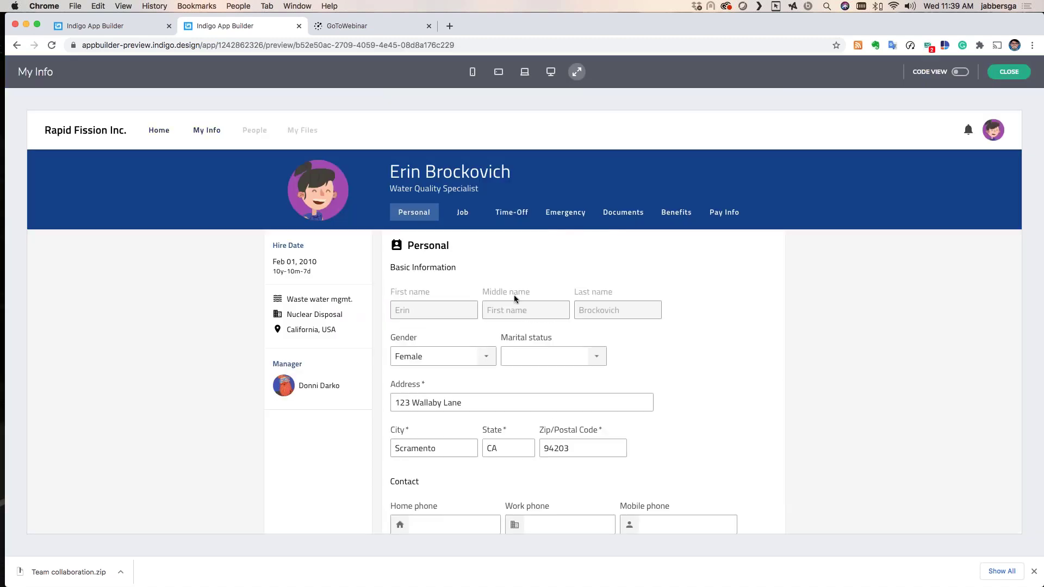
{"action": "left_click", "coordinate": [484, 356]}
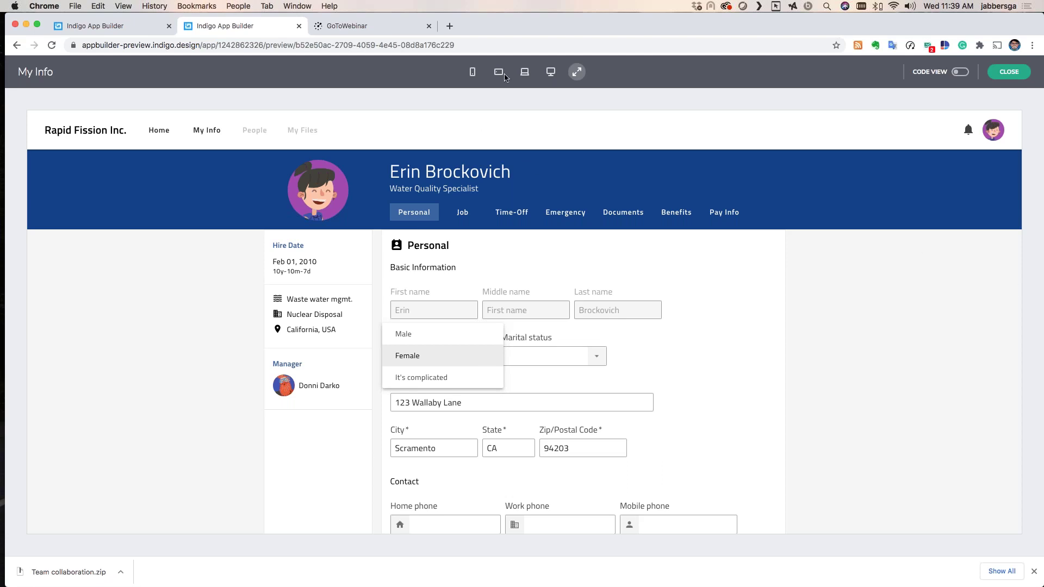
{"action": "left_click", "coordinate": [525, 71]}
{"action": "left_click", "coordinate": [550, 71]}
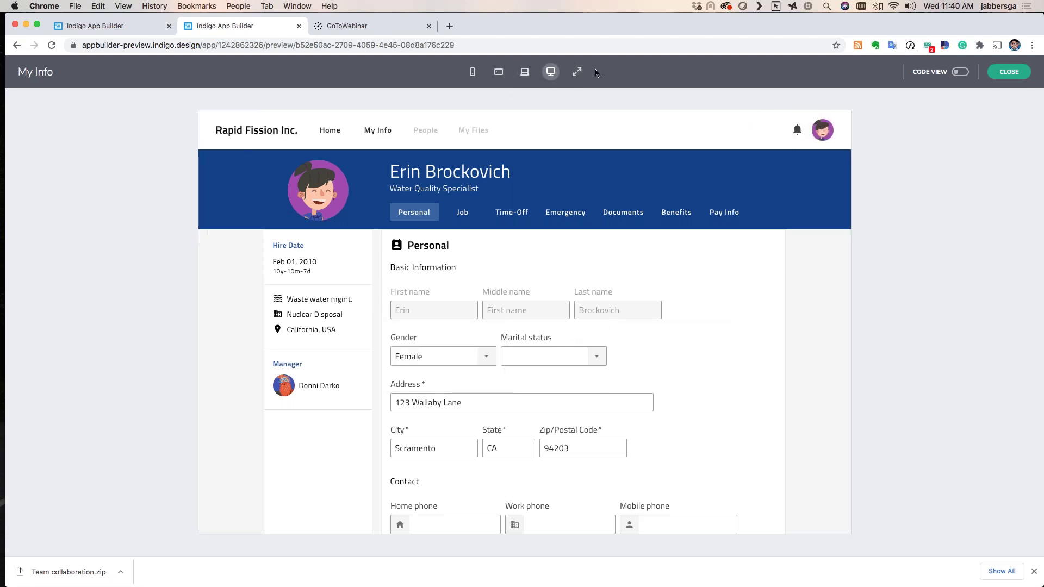
{"action": "left_click", "coordinate": [577, 71]}
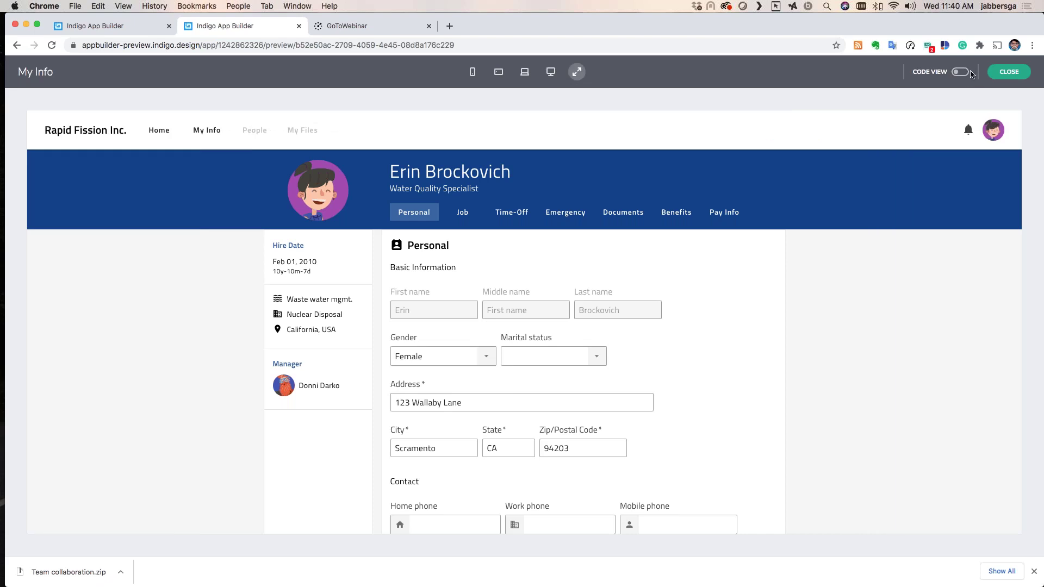
Show the generated HTML beside the preview in a widened code view, and return to the editor
{"action": "left_click", "coordinate": [969, 73]}
{"action": "left_click", "coordinate": [970, 73]}
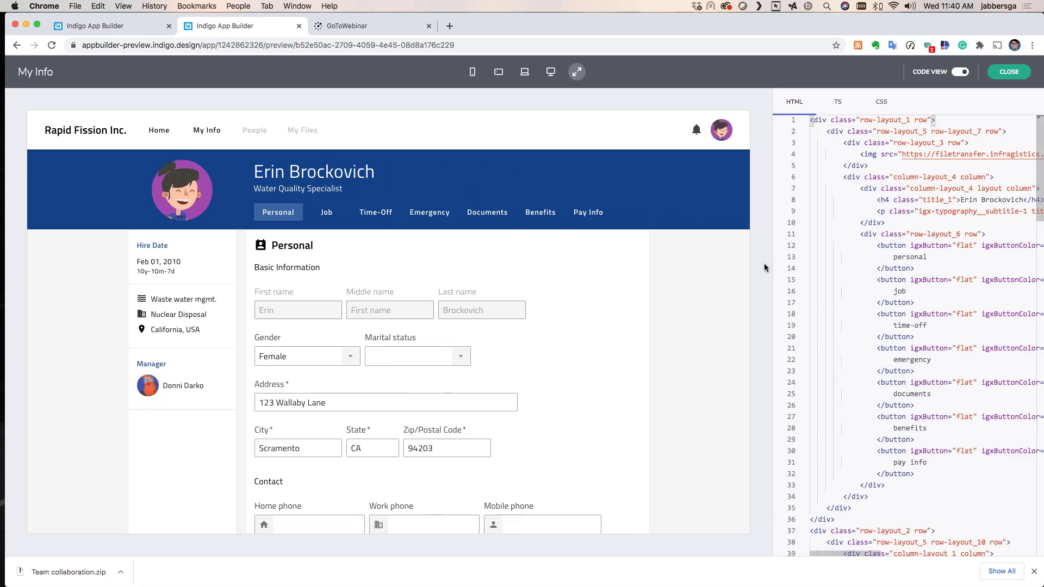
{"action": "left_click_drag", "start_coordinate": [767, 267], "coordinate": [588, 267]}
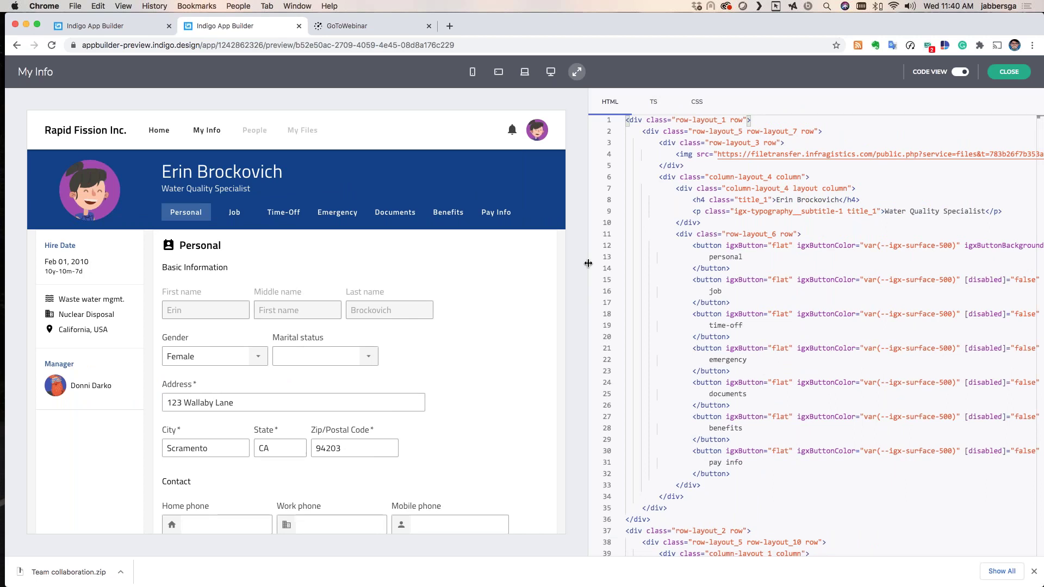
{"action": "left_click", "coordinate": [1003, 76]}
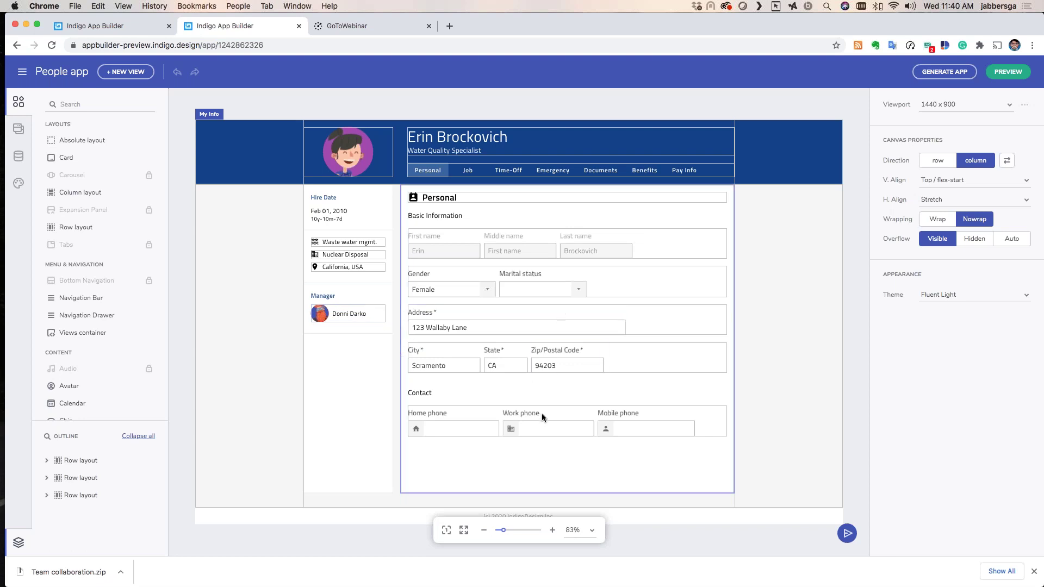
Add a Button to the row layout holding the Contact phone fields, and select that row layout
{"action": "left_click", "coordinate": [708, 422]}
{"action": "type", "text": "but"}
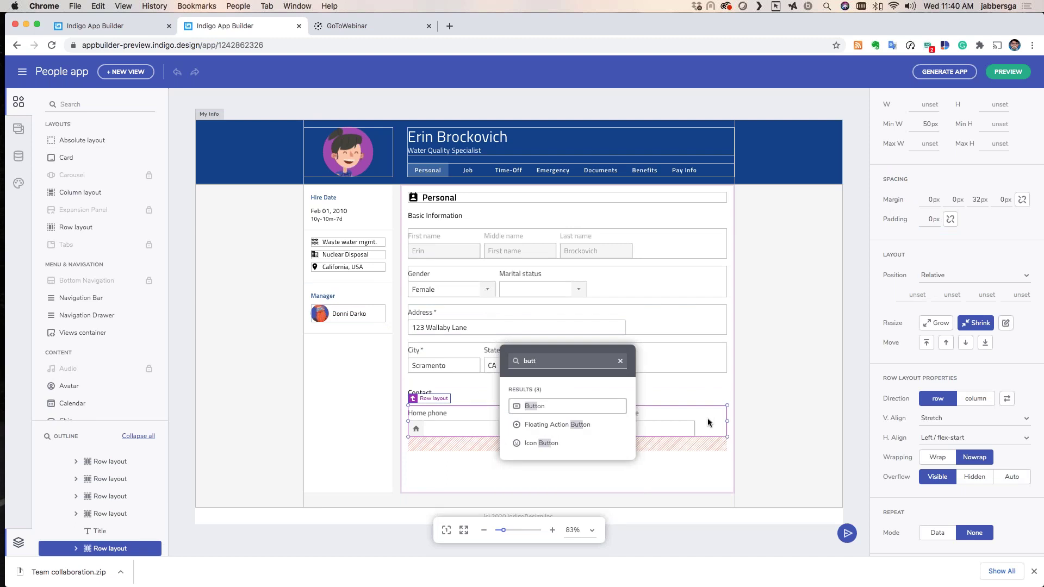
{"action": "type", "text": "t"}
{"action": "key", "text": "Return"}
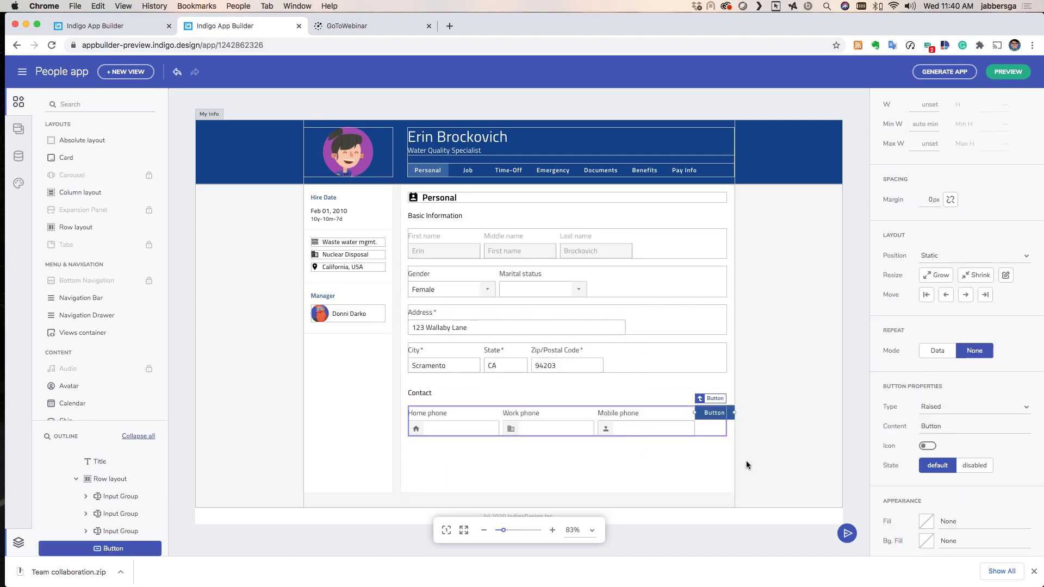
{"action": "left_click", "coordinate": [712, 435]}
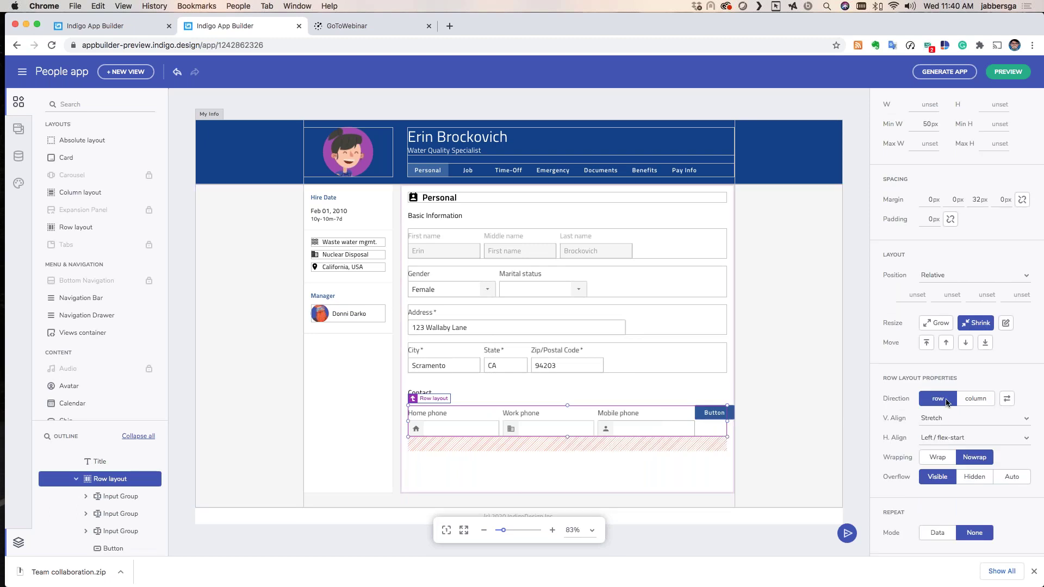
Set the Contact row layout to wrap and attach a Drop Down component to its Button
{"action": "left_click", "coordinate": [937, 457]}
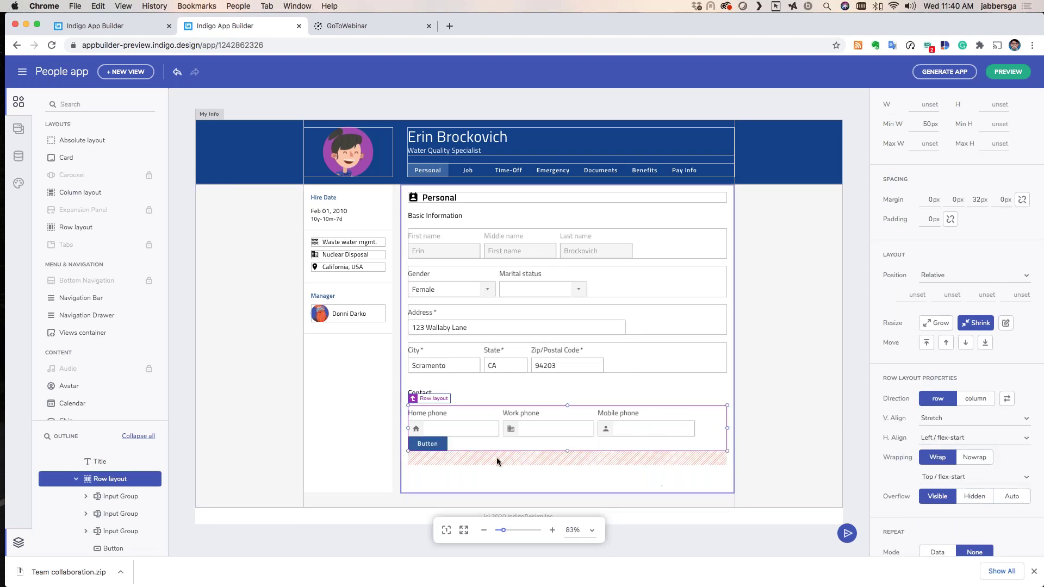
{"action": "left_click", "coordinate": [119, 103]}
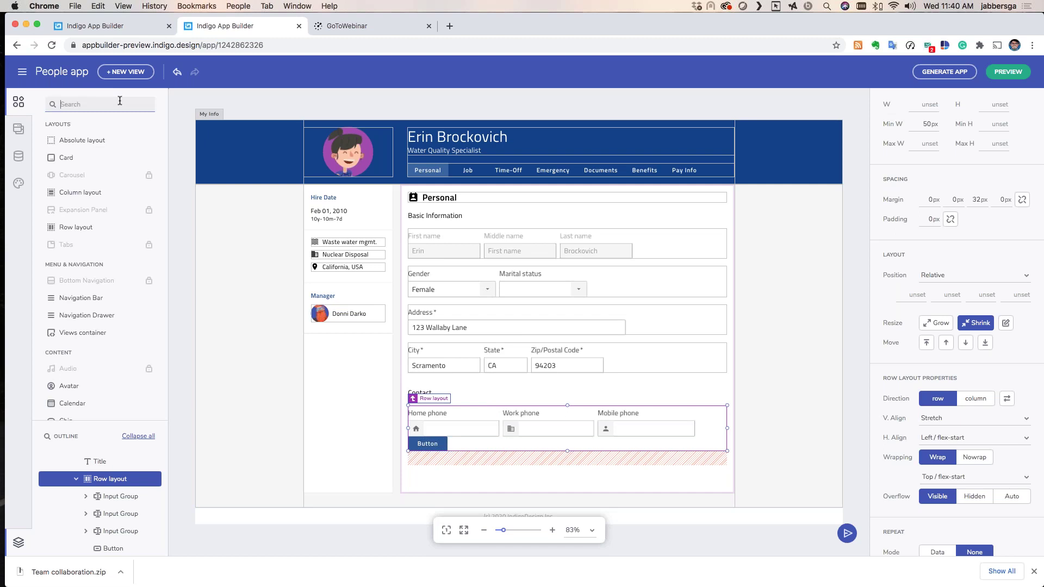
{"action": "type", "text": "drop"}
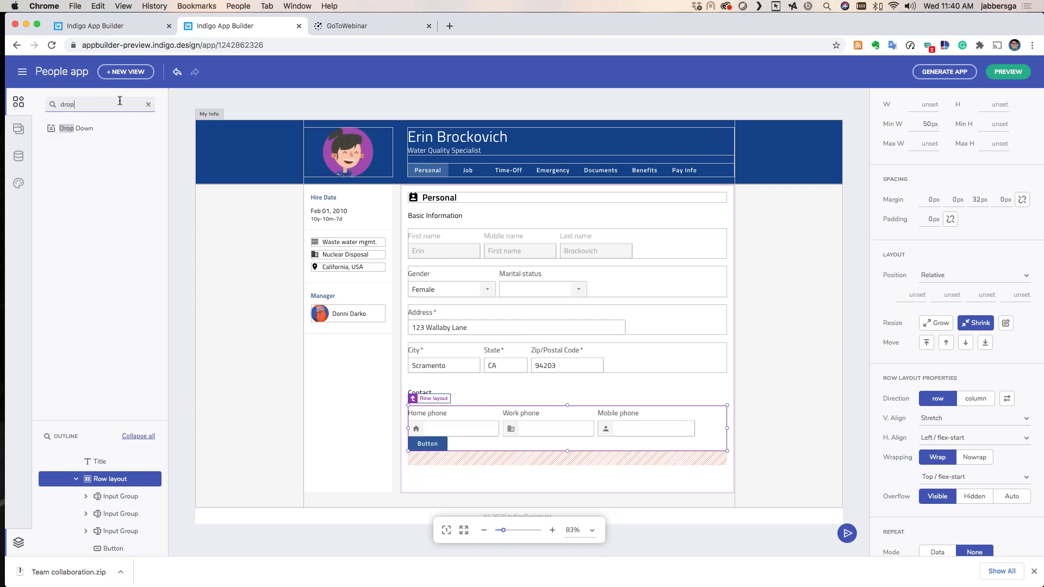
{"action": "left_click_drag", "start_coordinate": [83, 129], "coordinate": [609, 290]}
{"action": "mouse_move", "coordinate": [433, 454]}
{"action": "left_mouse_down"}
{"action": "mouse_move", "coordinate": [438, 464]}
{"action": "mouse_move", "coordinate": [438, 449]}
{"action": "left_mouse_up"}
{"action": "left_click", "coordinate": [469, 469]}
{"action": "left_click", "coordinate": [469, 469]}
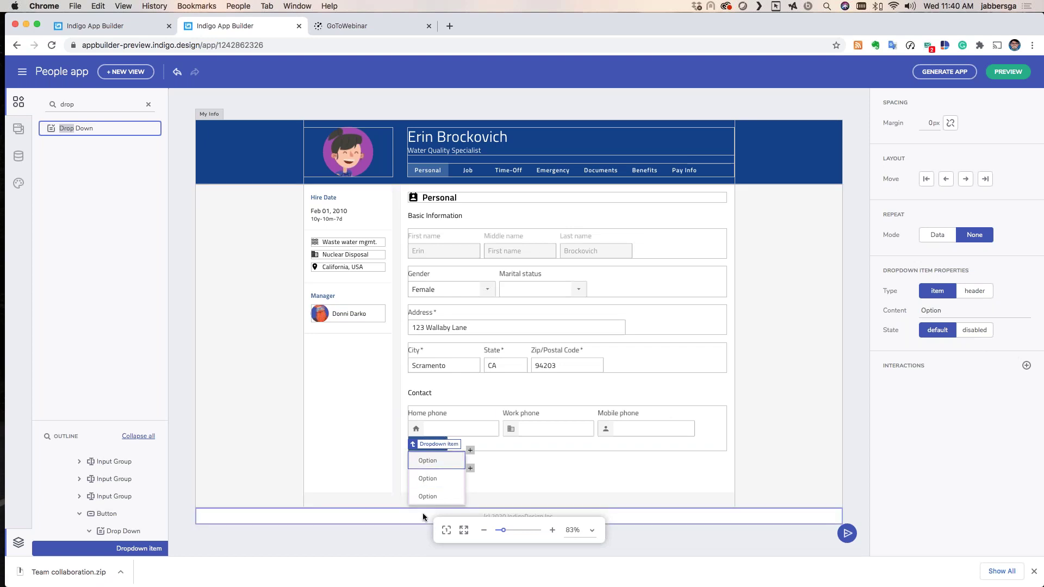
Check the Button's dropdown options in the editor and try the Button in the My Info preview
{"action": "left_click", "coordinate": [527, 448]}
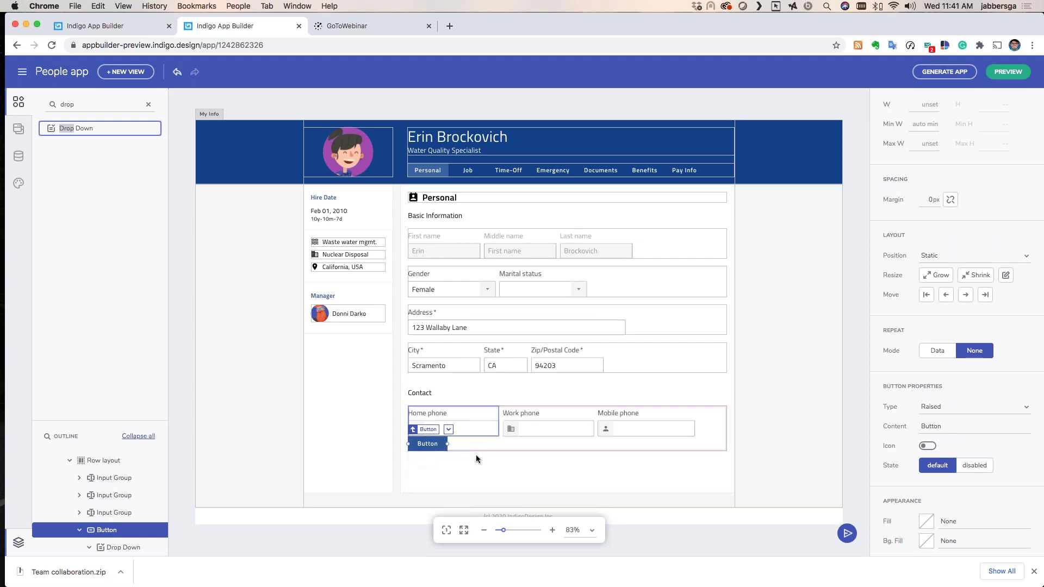
{"action": "left_click", "coordinate": [449, 430]}
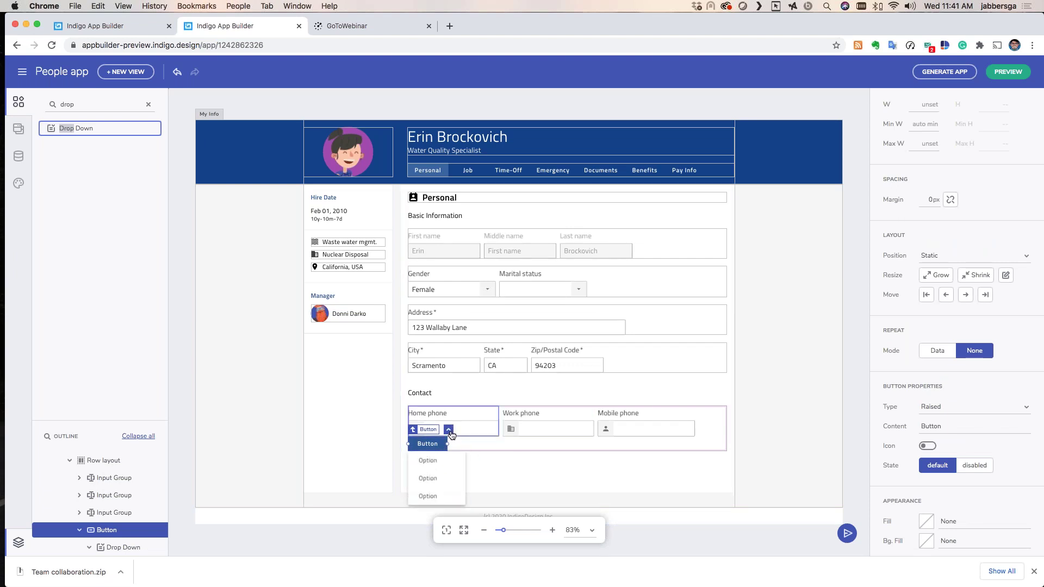
{"action": "left_click", "coordinate": [1007, 74]}
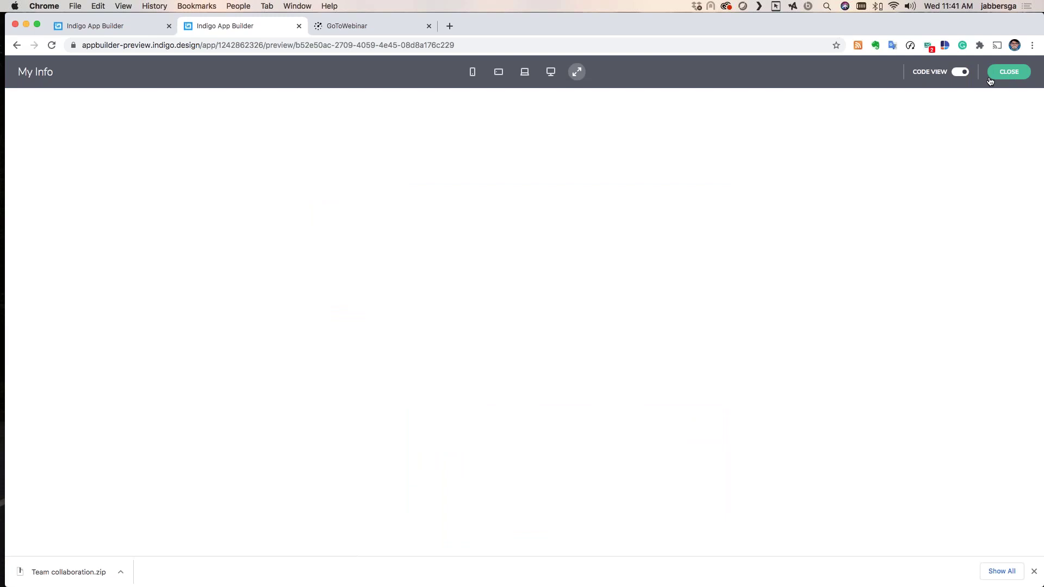
{"action": "scroll", "coordinate": [485, 348], "scroll_direction": "down", "scroll_amount": 3}
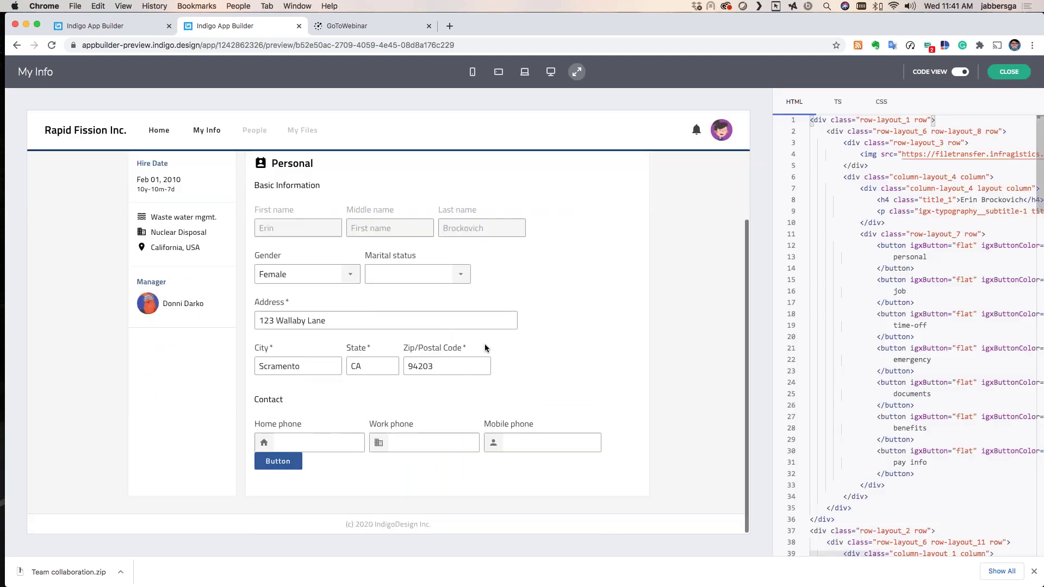
{"action": "left_click", "coordinate": [277, 461]}
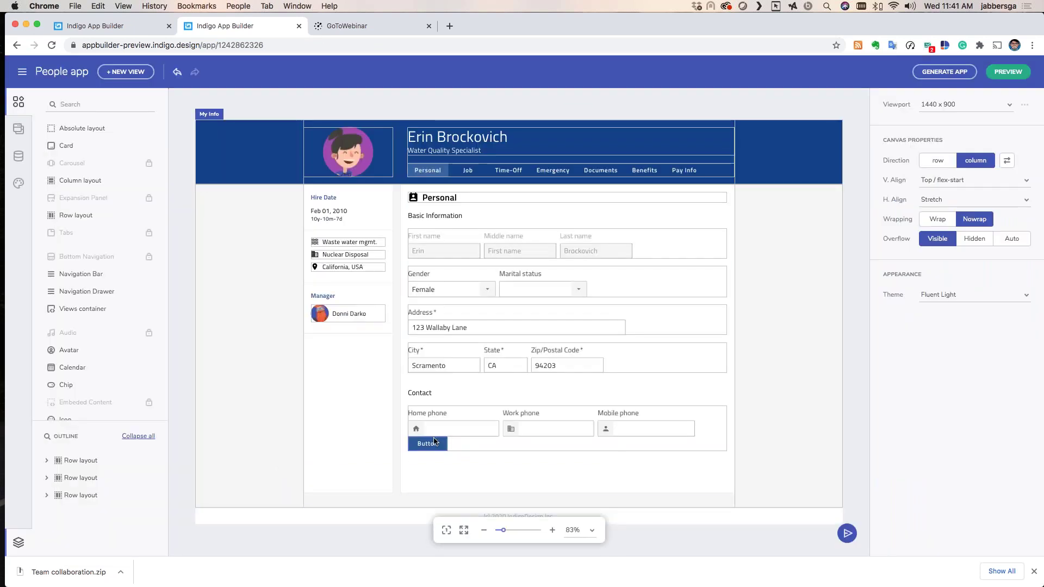
{"action": "left_click", "coordinate": [433, 448]}
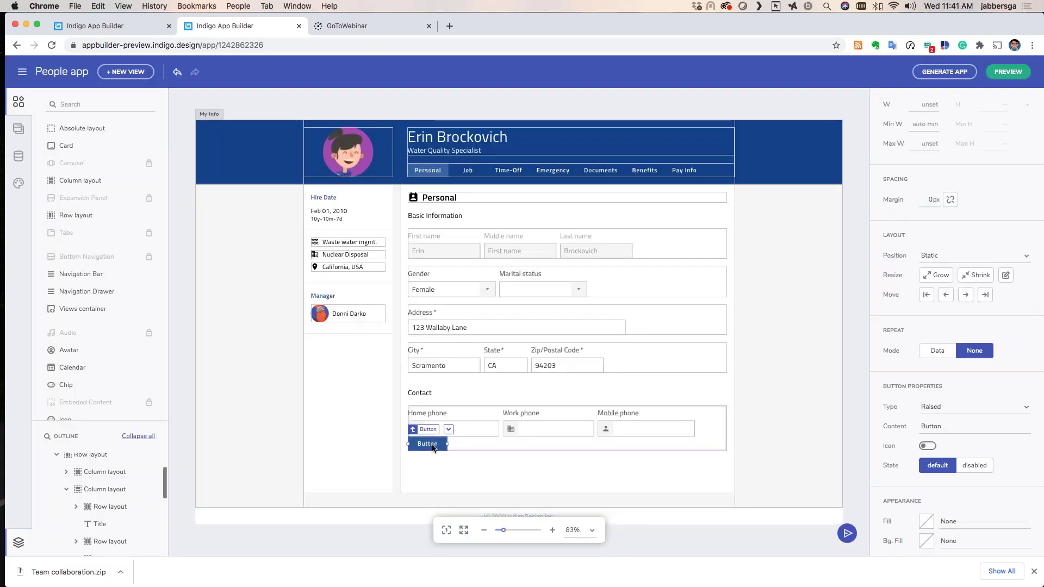
{"action": "left_click", "coordinate": [448, 429]}
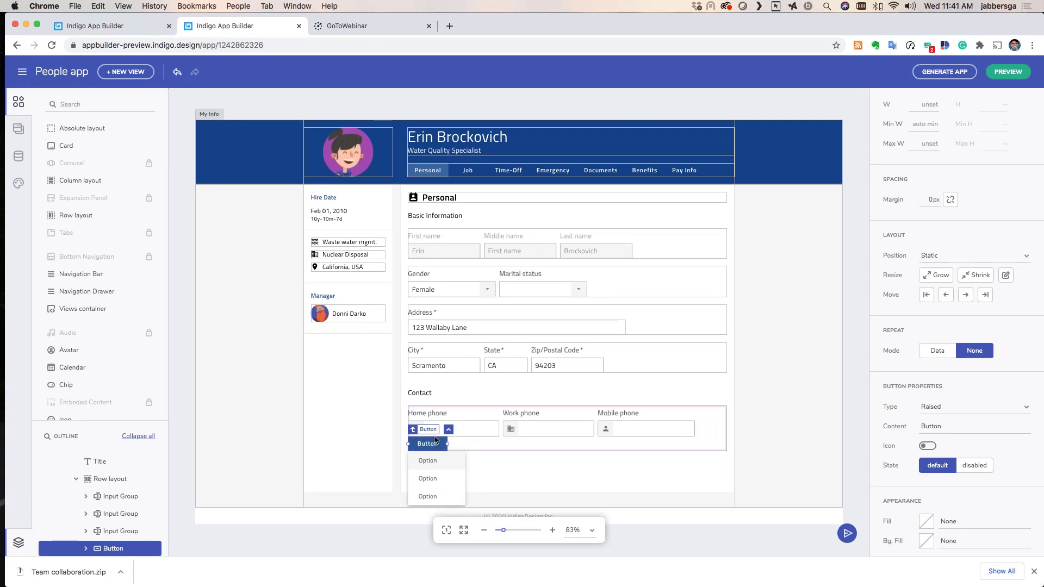
Switch to the browser tab with untitled-project and open the Team collaboration app there
{"action": "left_click", "coordinate": [118, 28]}
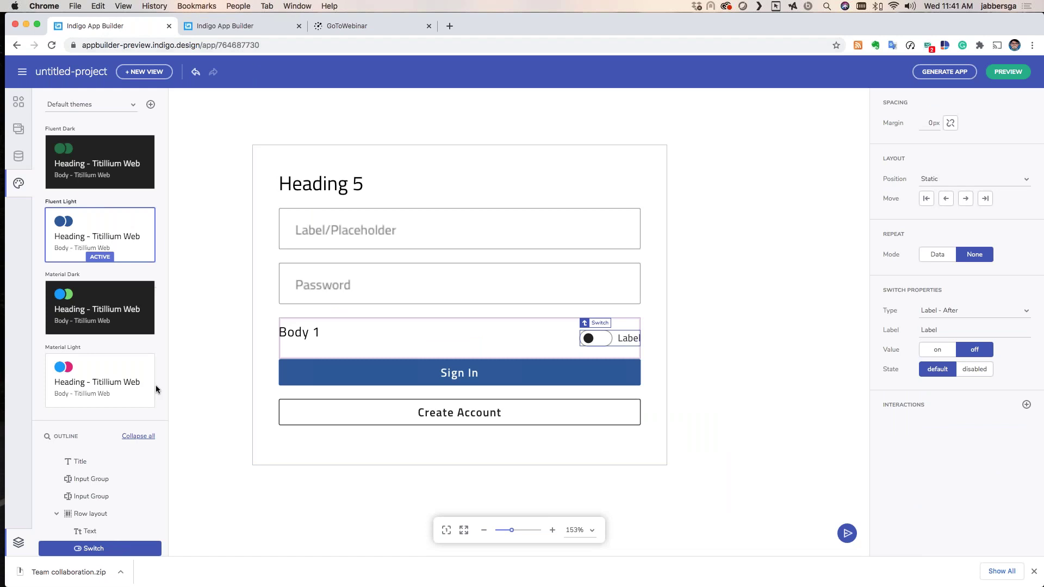
{"action": "scroll", "coordinate": [188, 257], "scroll_direction": "up", "scroll_amount": 3}
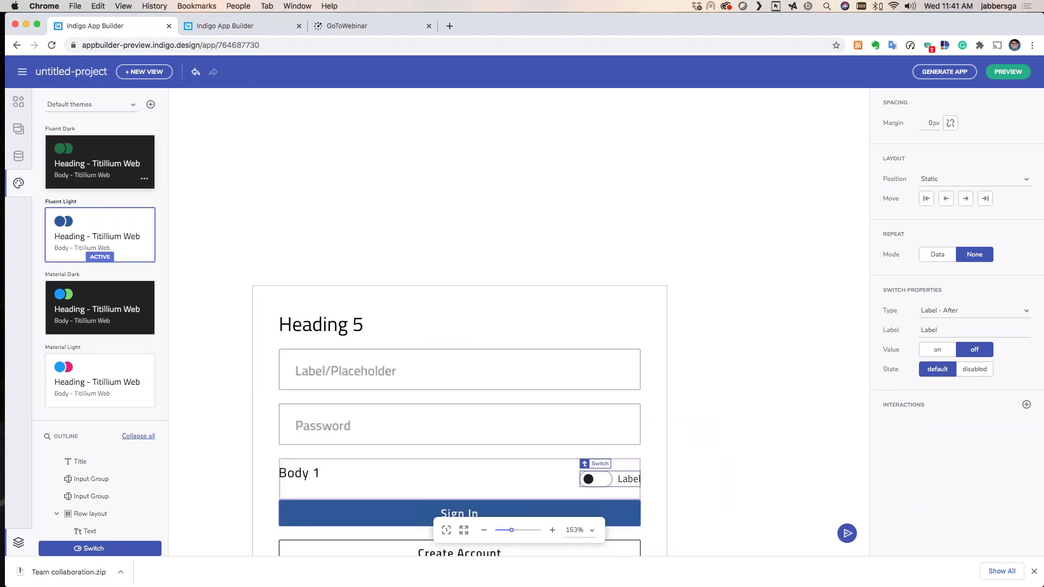
{"action": "left_click", "coordinate": [19, 129]}
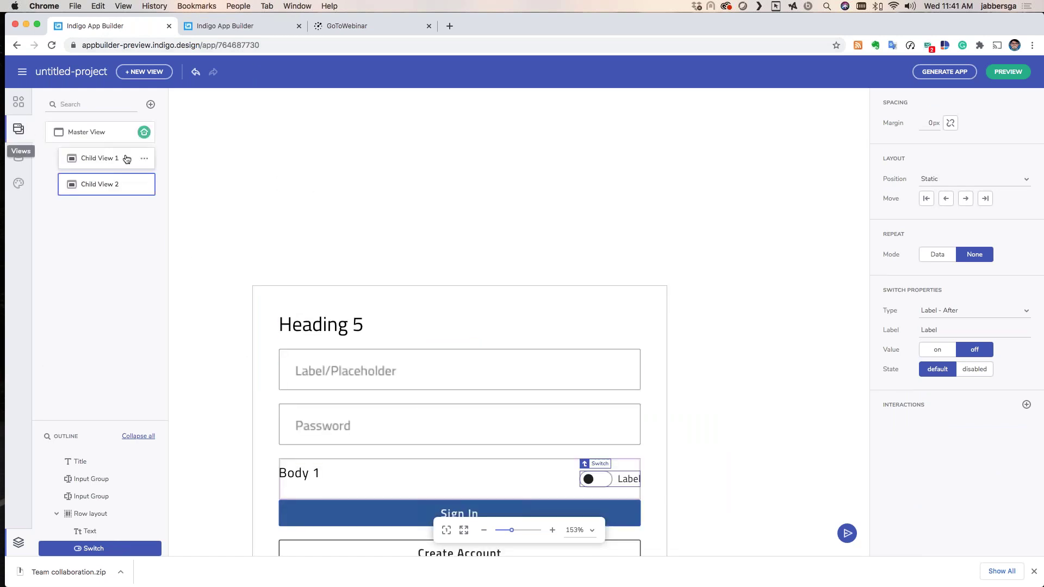
{"action": "left_click", "coordinate": [21, 72]}
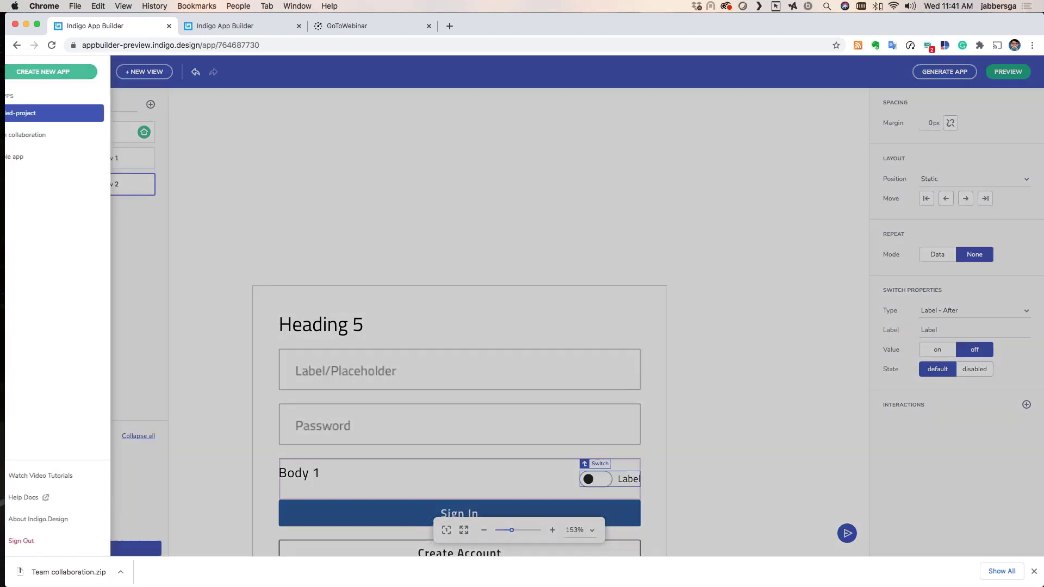
{"action": "left_click", "coordinate": [41, 138]}
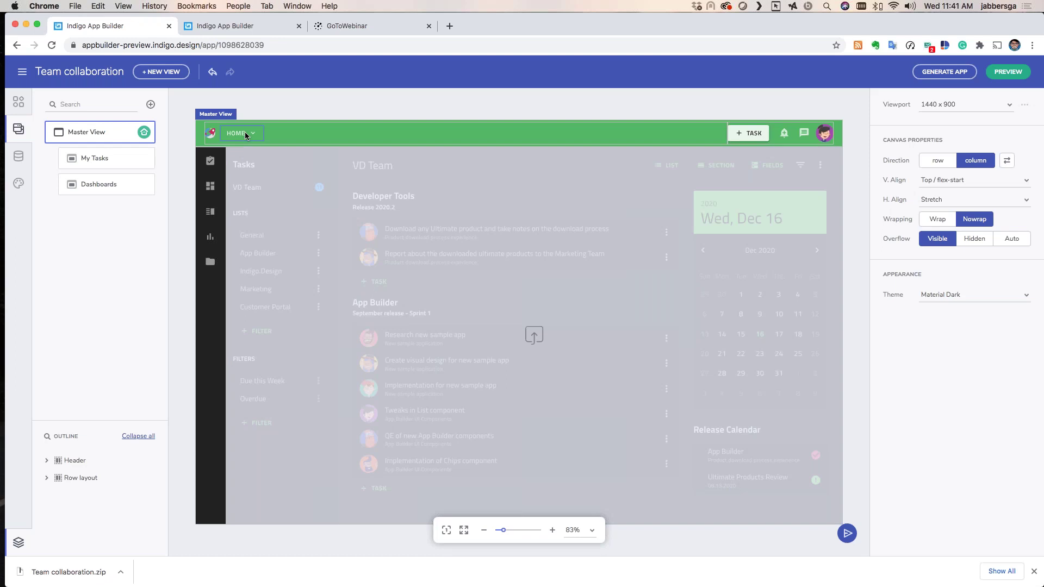
Examine the dropdown items attached to the Home button in the Master View header, and collapse them
{"action": "left_click", "coordinate": [245, 133]}
{"action": "left_click", "coordinate": [258, 119]}
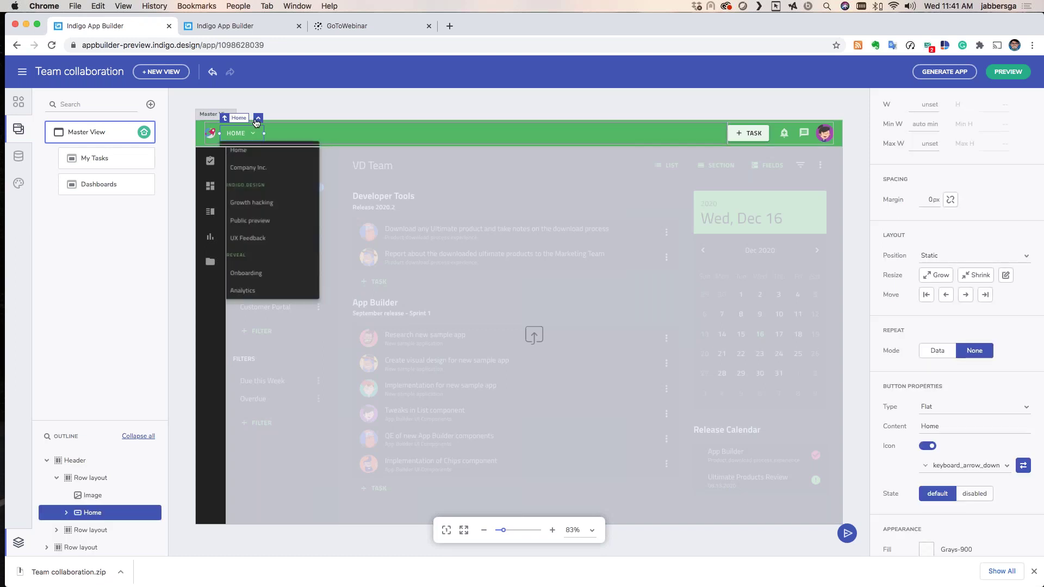
{"action": "left_click", "coordinate": [258, 119]}
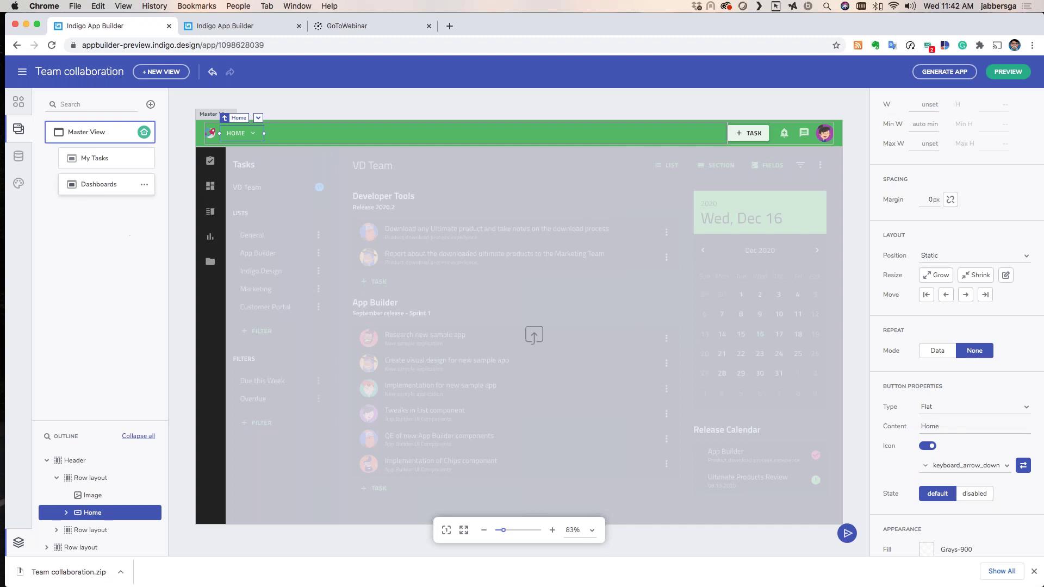
Add a new child view to the Team collaboration app and insert a Card component into it
{"action": "left_click", "coordinate": [179, 76]}
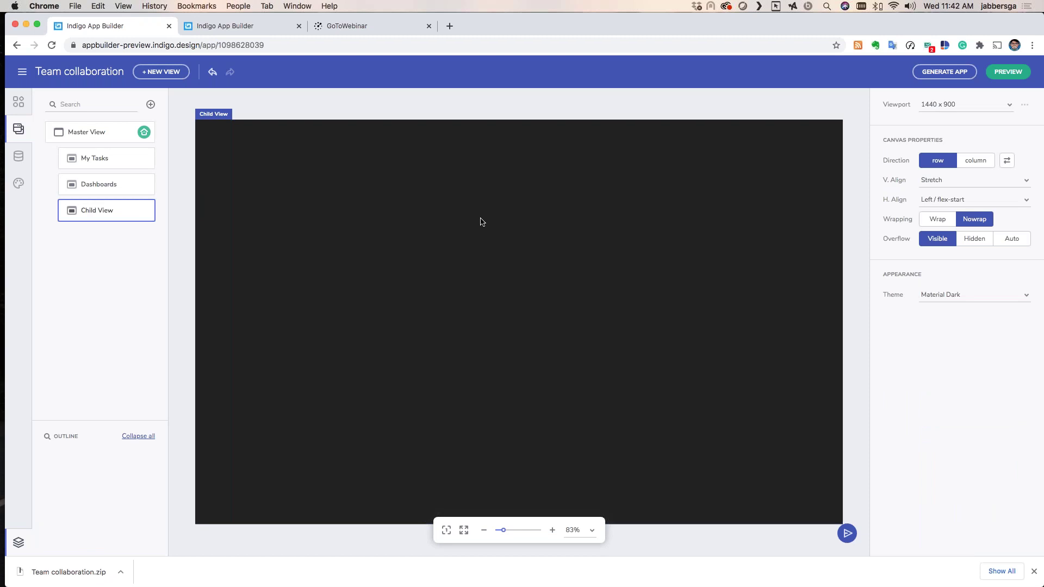
{"action": "type", "text": "car"}
{"action": "key", "text": "Return"}
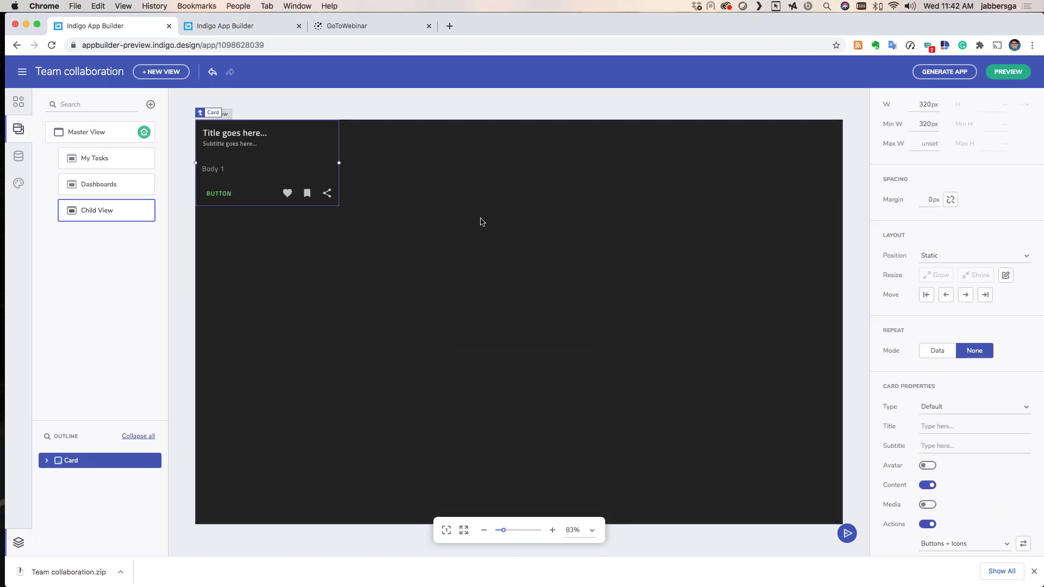
Try the card types Social, Media-column and Actions-column on the Card, and return it to Default
{"action": "scroll", "coordinate": [966, 431], "scroll_direction": "down", "scroll_amount": 3}
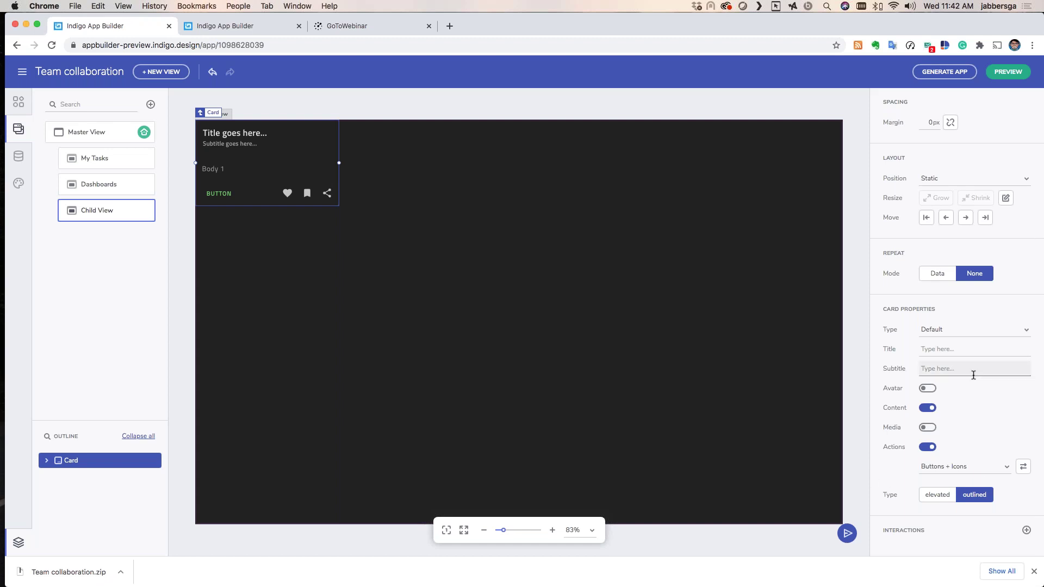
{"action": "left_click", "coordinate": [965, 335]}
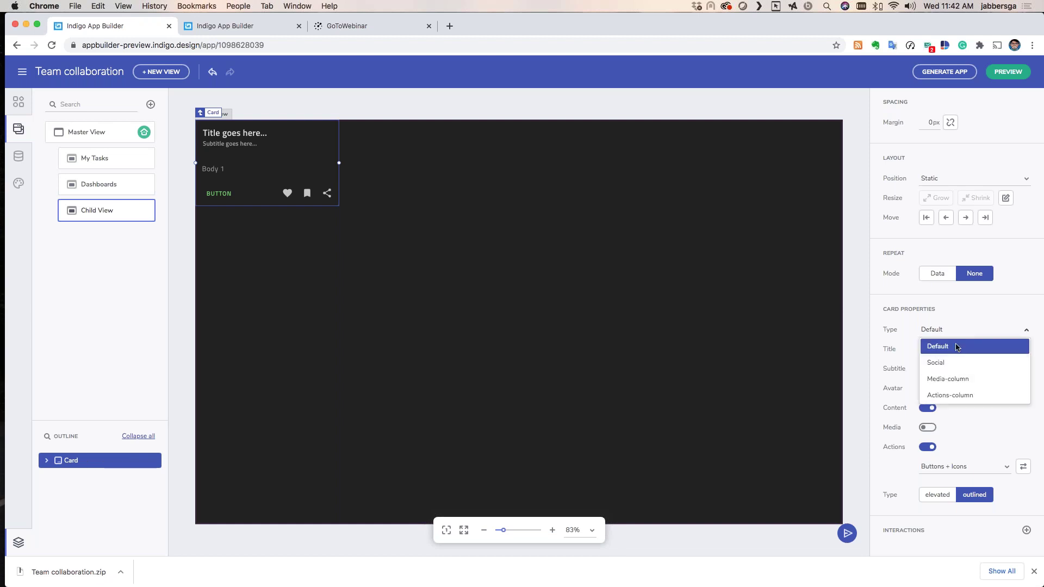
{"action": "left_click", "coordinate": [946, 363]}
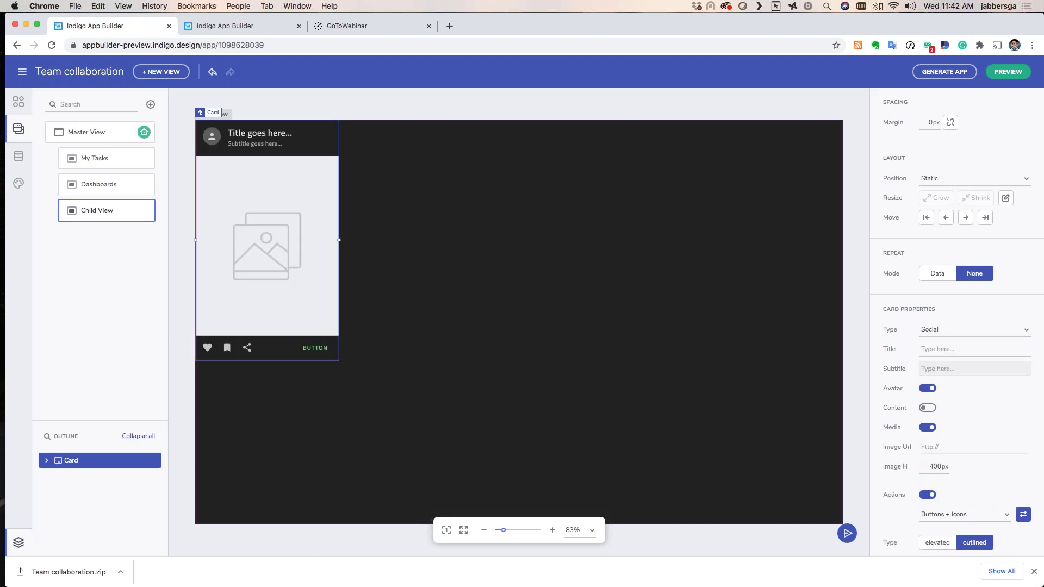
{"action": "left_click", "coordinate": [943, 337]}
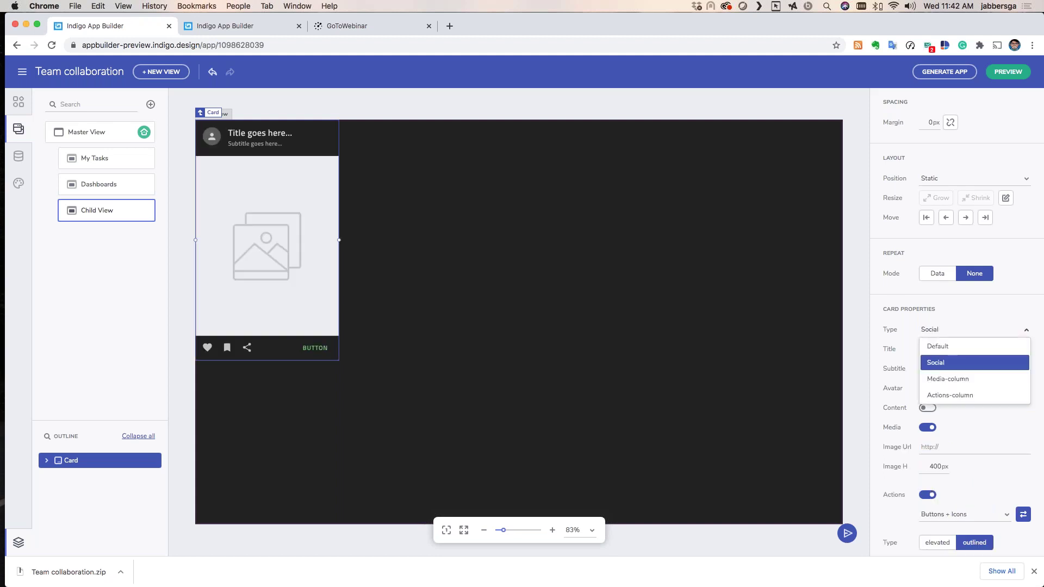
{"action": "left_click", "coordinate": [943, 380]}
{"action": "left_click", "coordinate": [954, 329]}
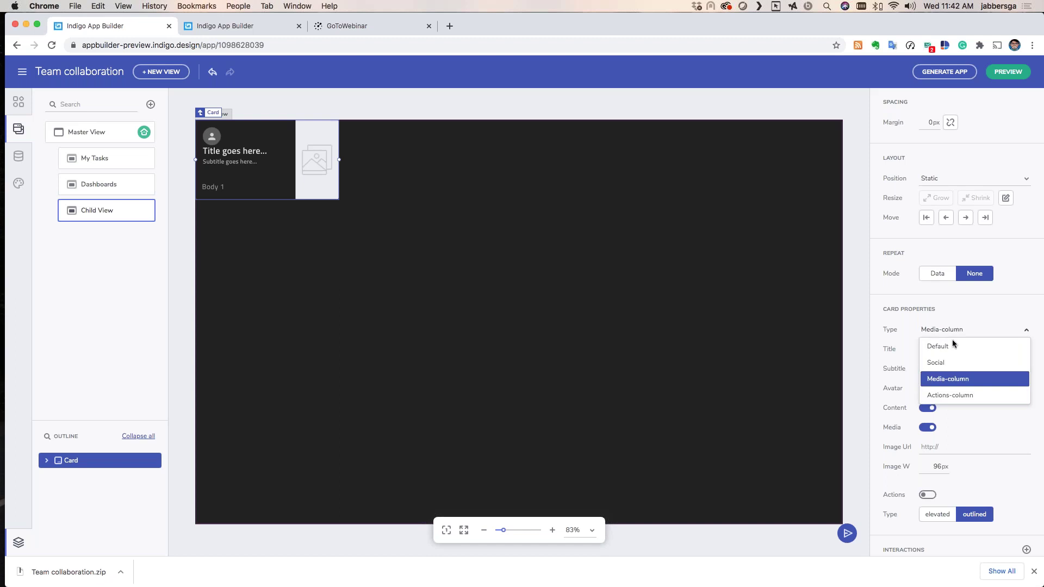
{"action": "left_click", "coordinate": [952, 399]}
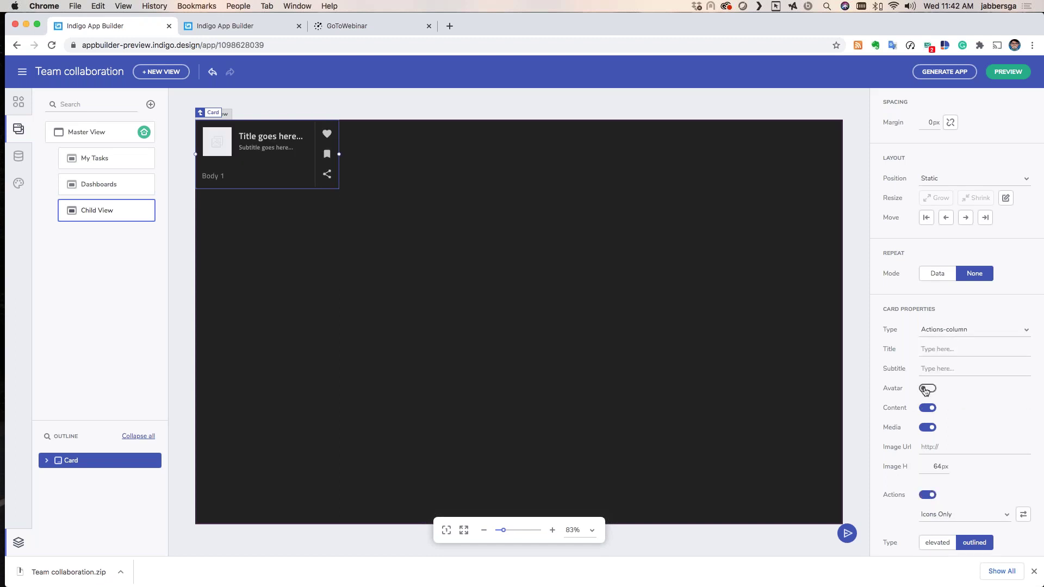
{"action": "left_click", "coordinate": [948, 330]}
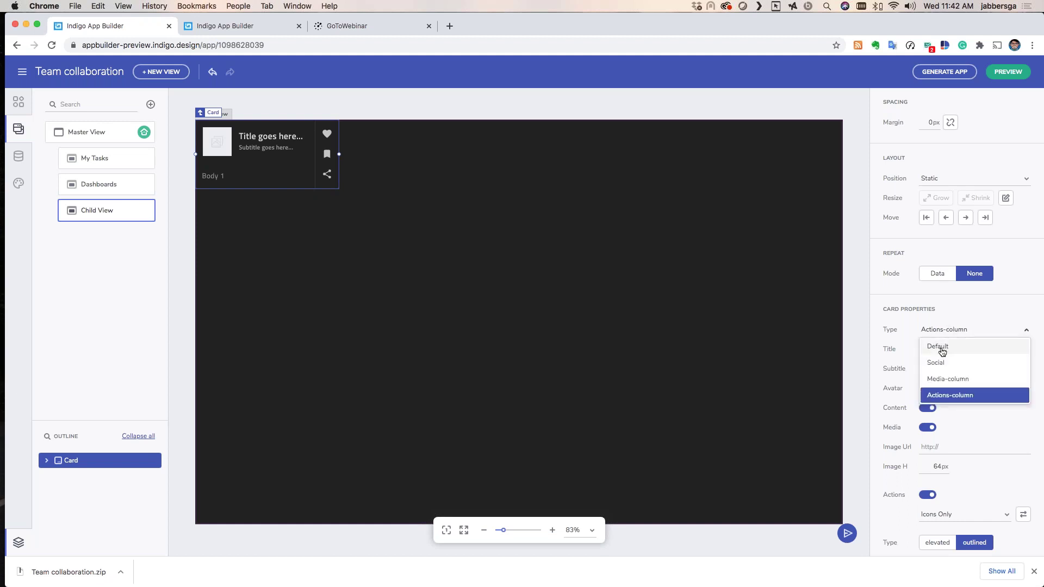
{"action": "left_click", "coordinate": [949, 347]}
Enable the Card's avatar, toggle its content off and back on, and limit its actions to Buttons Only
{"action": "left_click", "coordinate": [927, 389]}
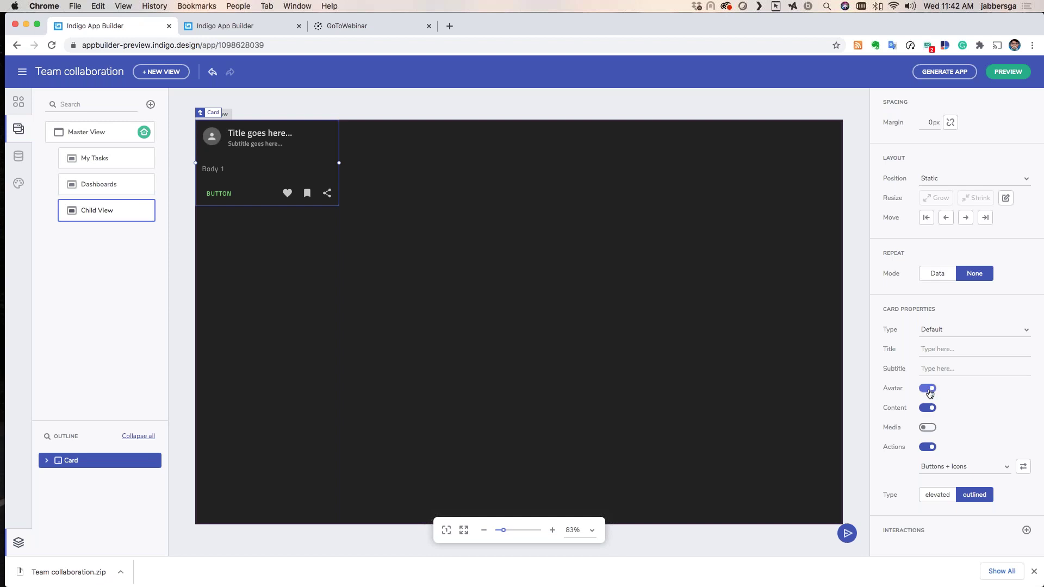
{"action": "left_click", "coordinate": [927, 408]}
{"action": "left_click", "coordinate": [928, 408]}
{"action": "left_click", "coordinate": [1004, 467]}
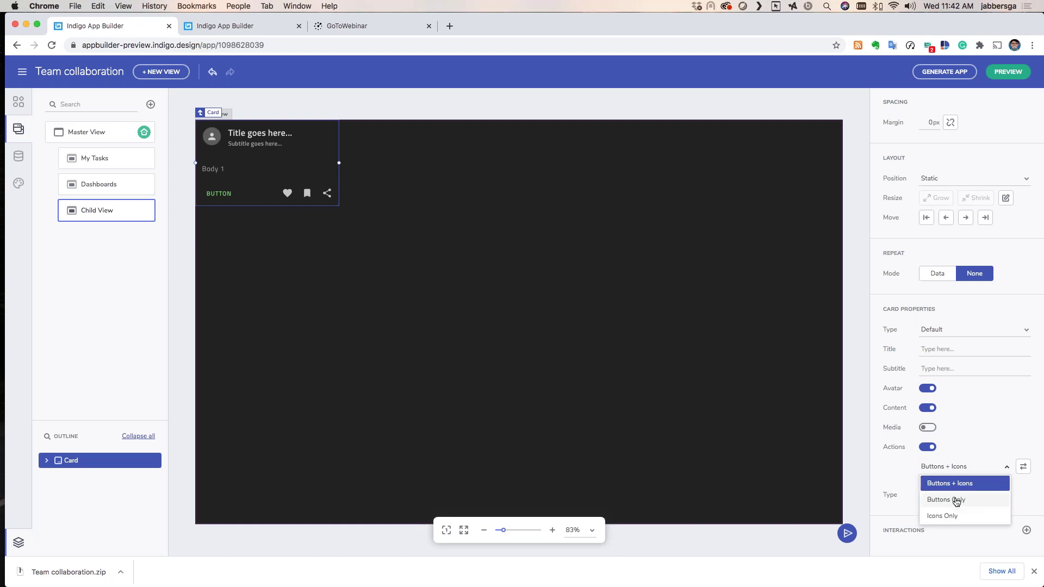
{"action": "left_click", "coordinate": [955, 499]}
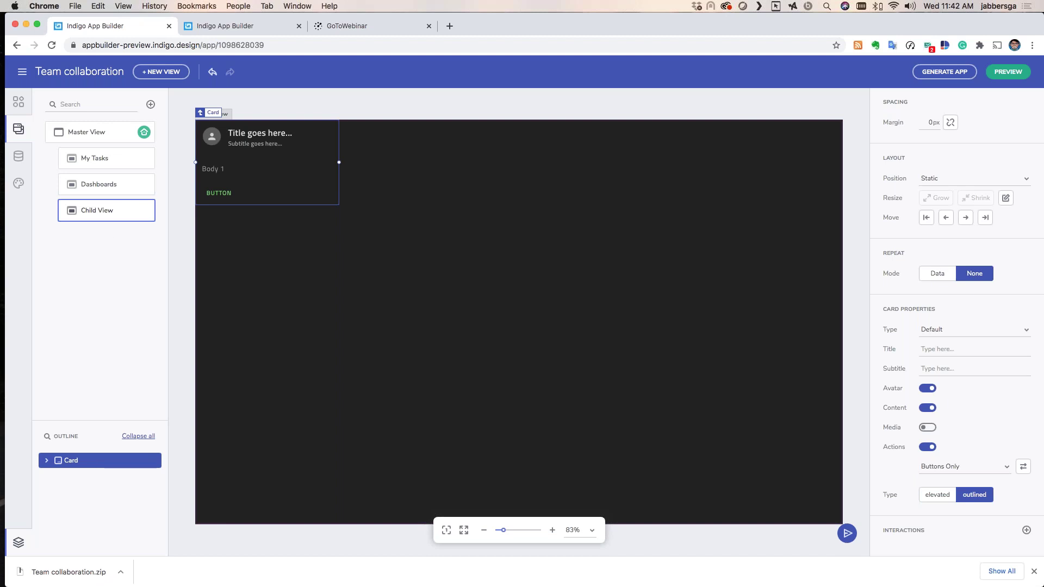
Change the type of the button inside the Card to Raised
{"action": "left_click", "coordinate": [225, 197]}
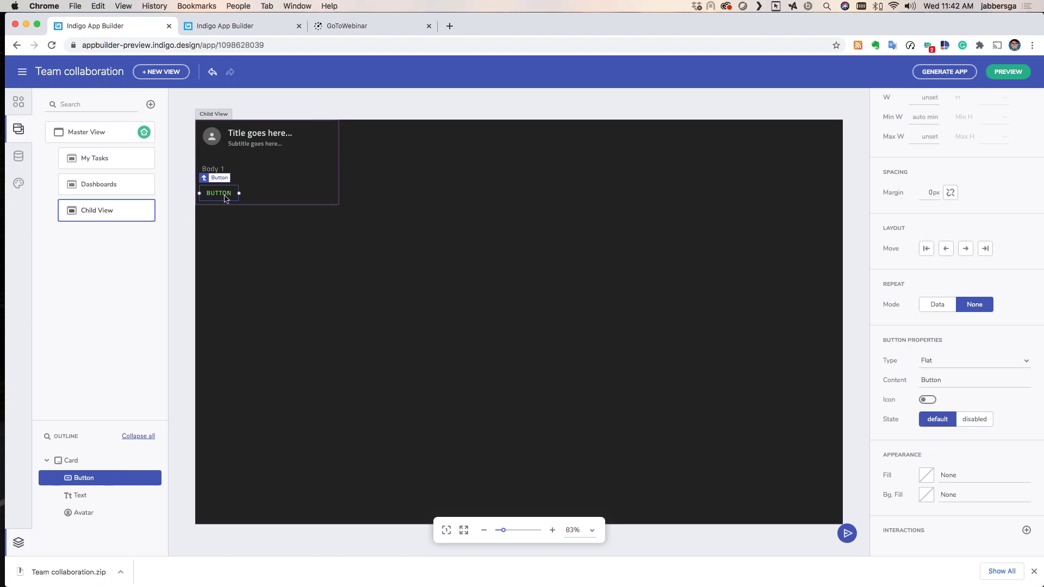
{"action": "left_click", "coordinate": [944, 361]}
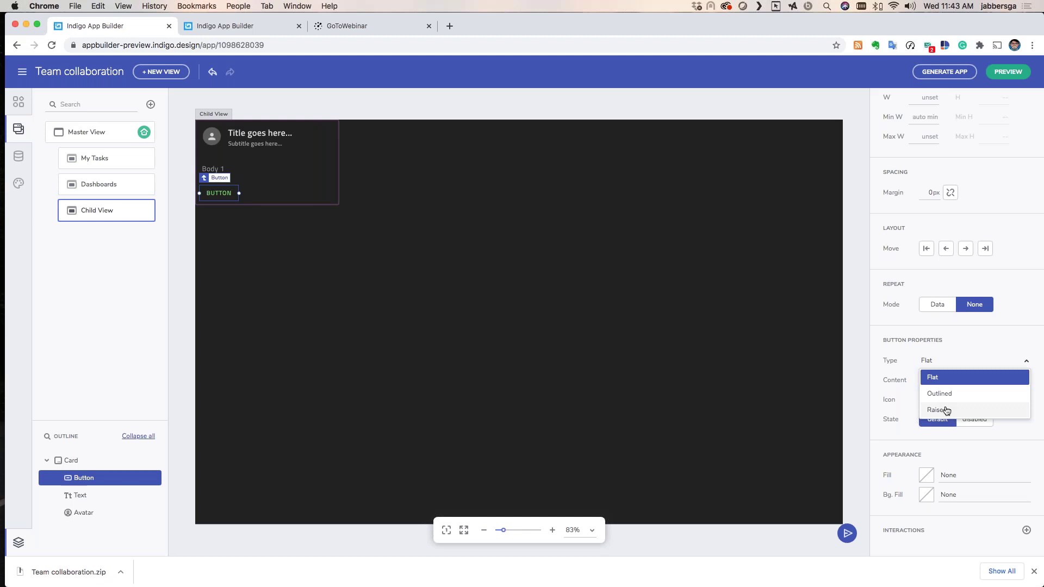
{"action": "left_click", "coordinate": [946, 410]}
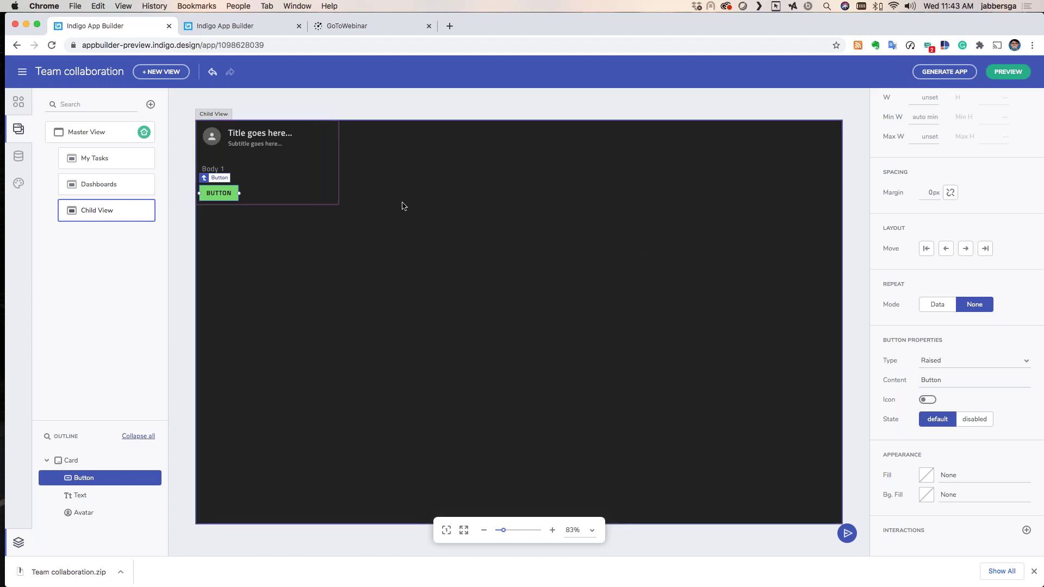
Insert a List component beside the Card in the child view and select its list item
{"action": "type", "text": "/list"}
{"action": "key", "text": "Return"}
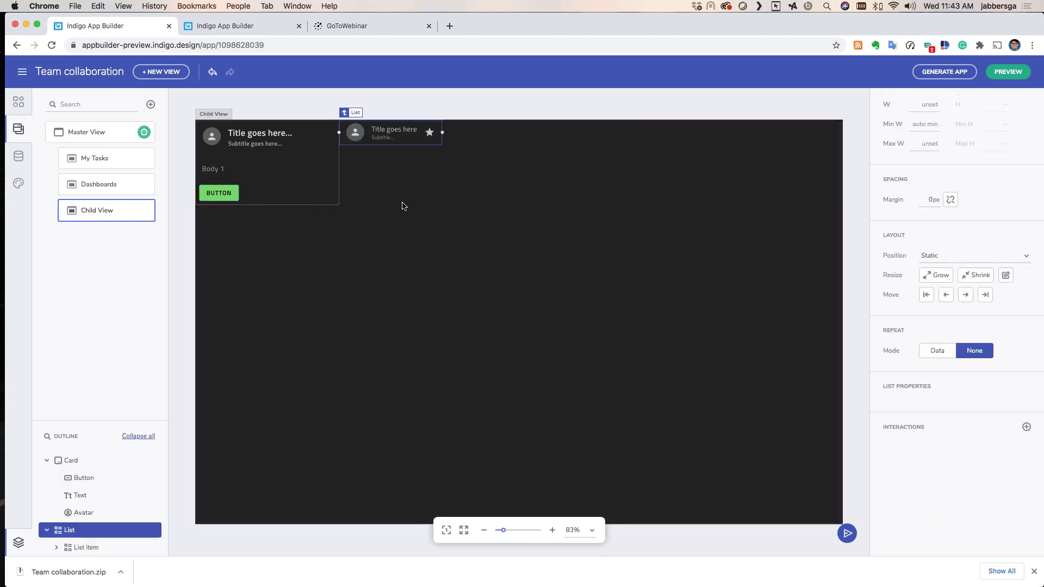
{"action": "left_click", "coordinate": [421, 144]}
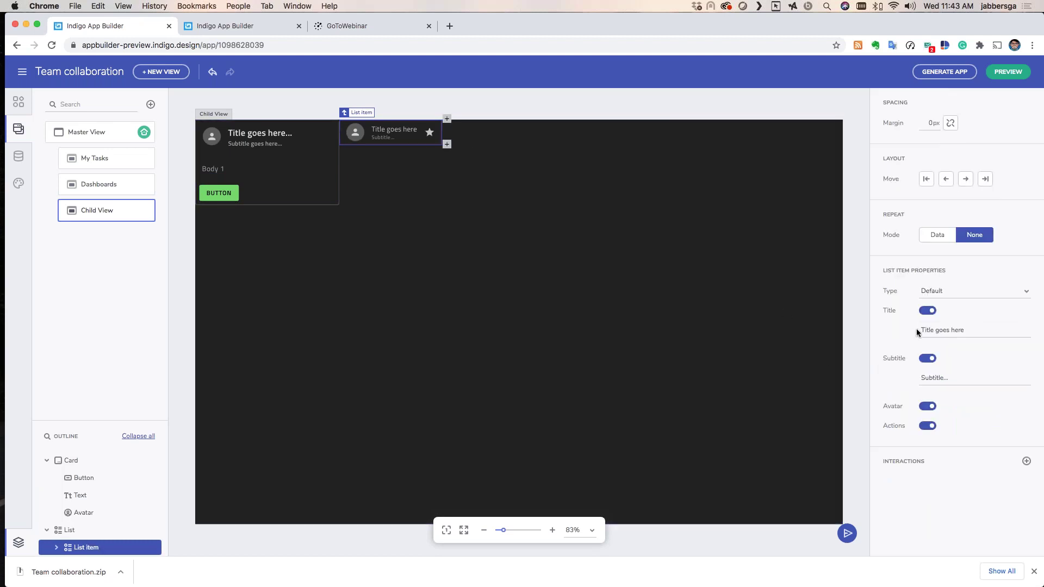
Add four more list items to the List below the first one and select the last of them
{"action": "left_click", "coordinate": [447, 144]}
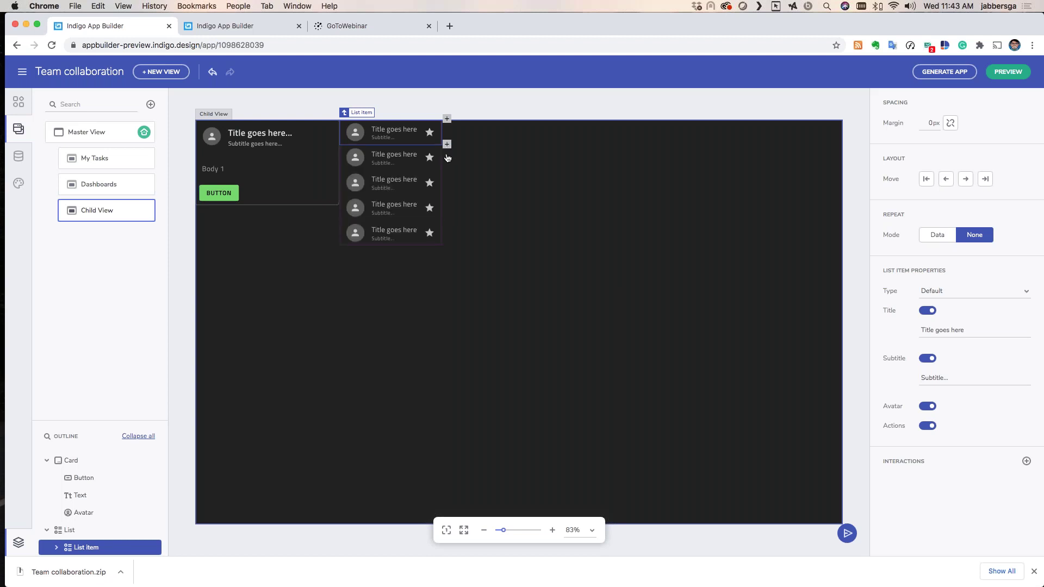
{"action": "left_click", "coordinate": [421, 242]}
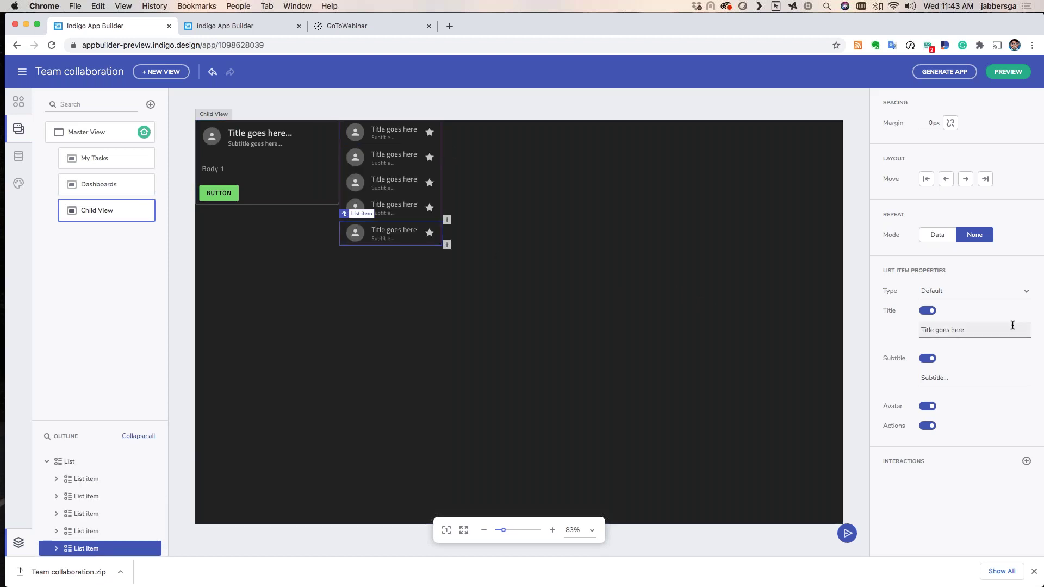
Try the types Avatar + Title and Single Line on the last list item, and return it to Default
{"action": "left_click", "coordinate": [961, 294]}
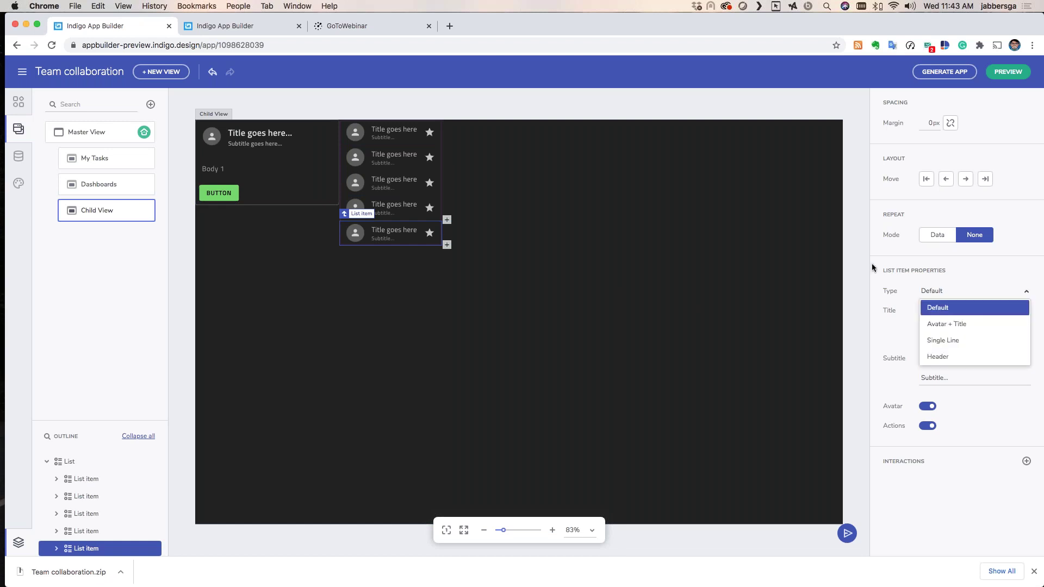
{"action": "left_click", "coordinate": [949, 324]}
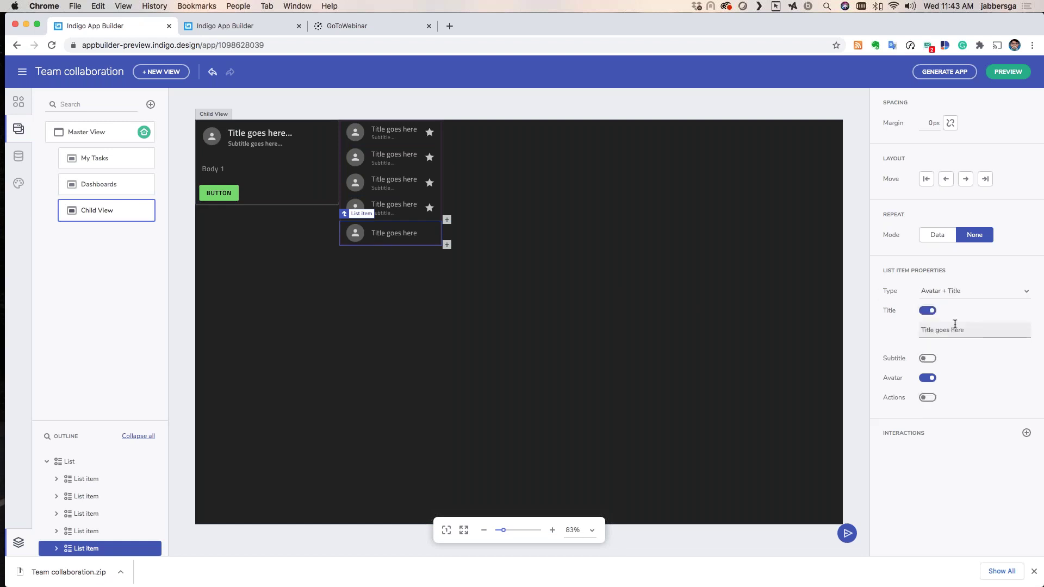
{"action": "left_click", "coordinate": [952, 293]}
{"action": "left_click", "coordinate": [947, 342]}
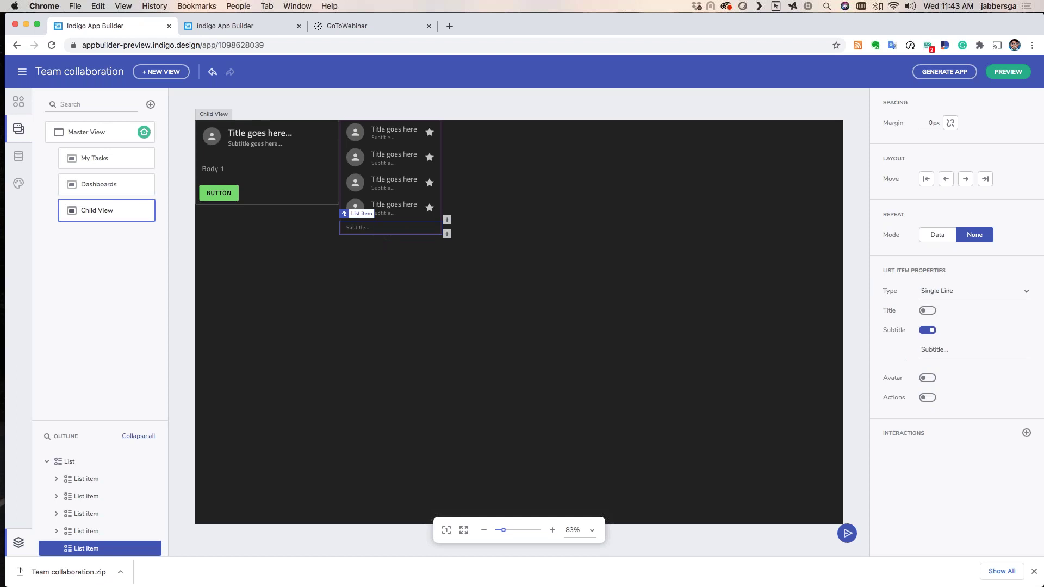
{"action": "left_click", "coordinate": [943, 297]}
{"action": "left_click", "coordinate": [940, 305]}
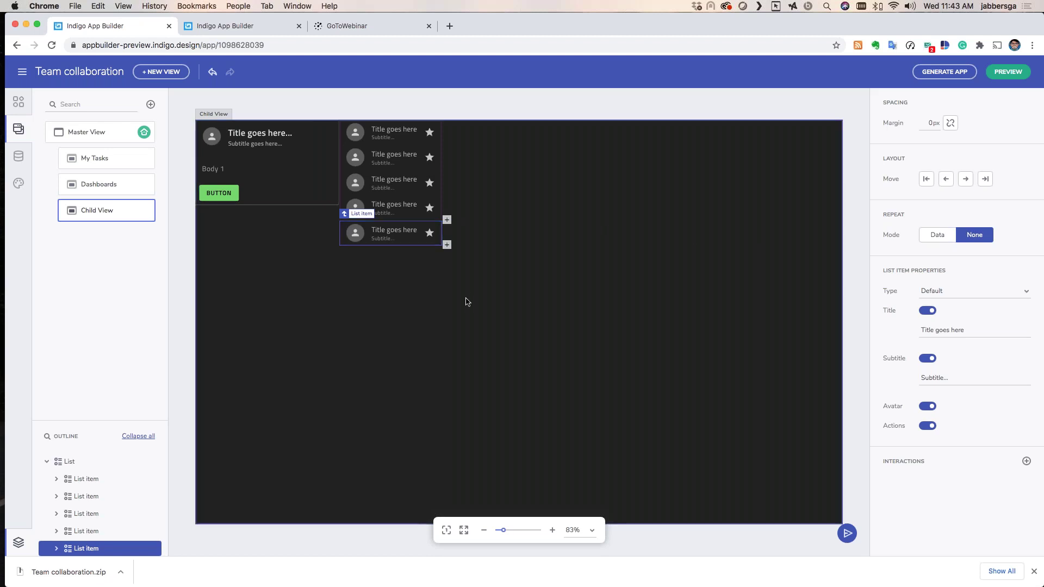
Inspect the properties of the List, its fourth list item and that item's avatar
{"action": "left_click", "coordinate": [344, 213]}
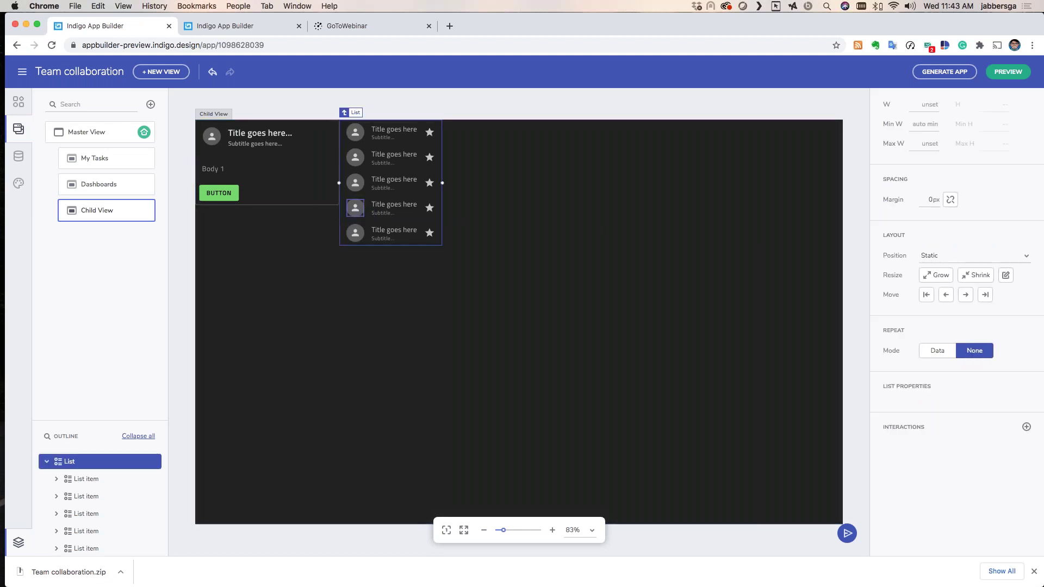
{"action": "left_click", "coordinate": [429, 207]}
{"action": "left_click", "coordinate": [426, 217]}
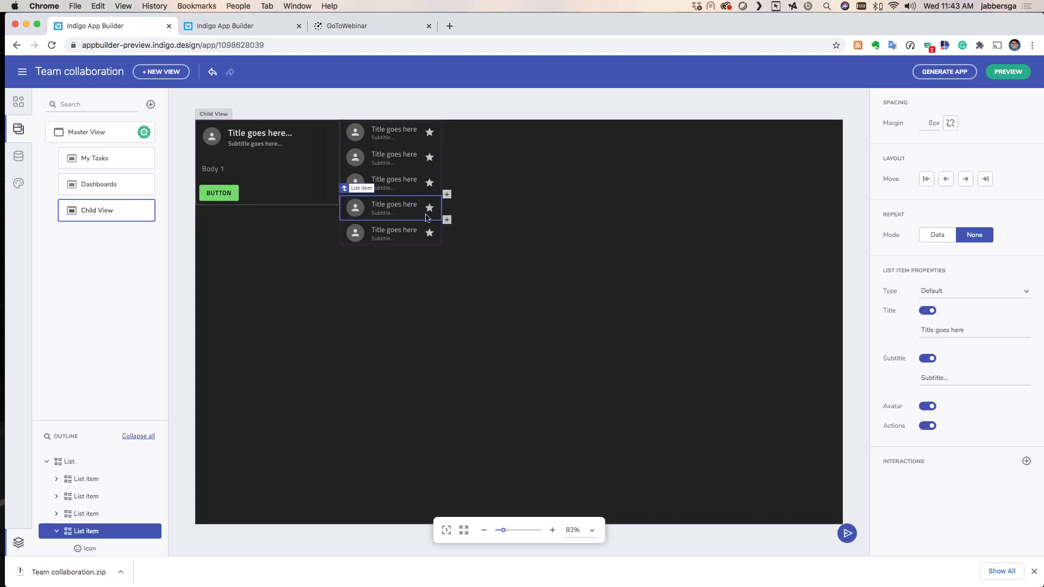
{"action": "left_click", "coordinate": [354, 209]}
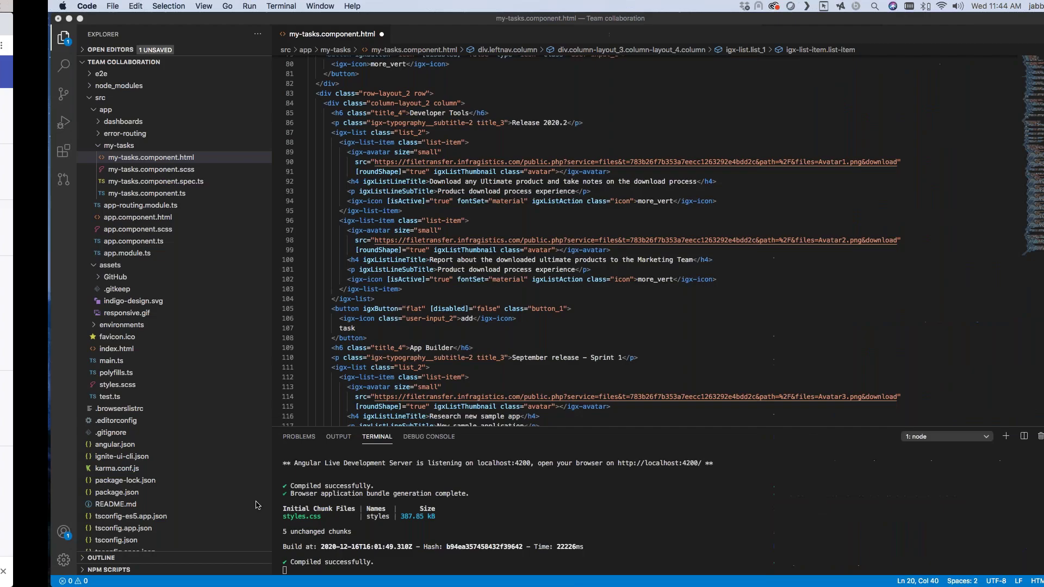
Enlarge the terminal in VS Code and review the output of the npm install and npm start commands
{"action": "left_click_drag", "start_coordinate": [546, 427], "coordinate": [533, 238]}
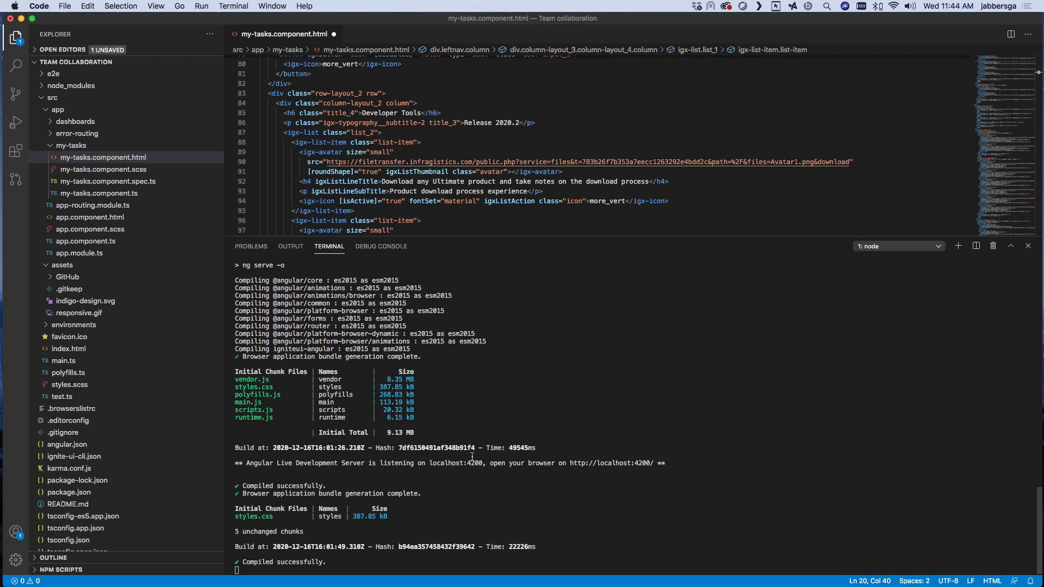
{"action": "scroll", "coordinate": [472, 457], "scroll_direction": "up", "scroll_amount": 10}
{"action": "scroll", "coordinate": [415, 441], "scroll_direction": "up", "scroll_amount": 6}
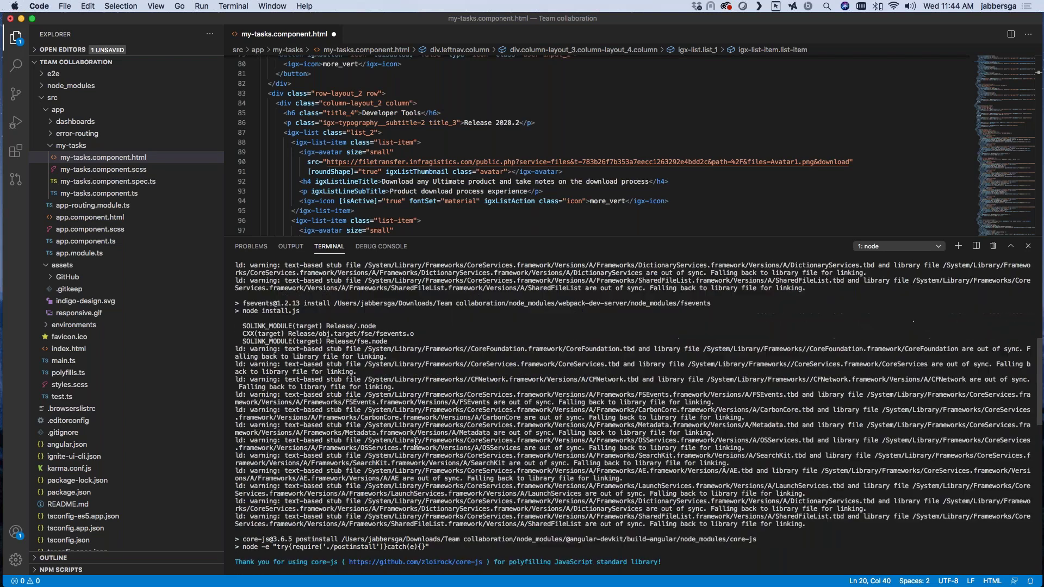
{"action": "scroll", "coordinate": [416, 441], "scroll_direction": "up", "scroll_amount": 2}
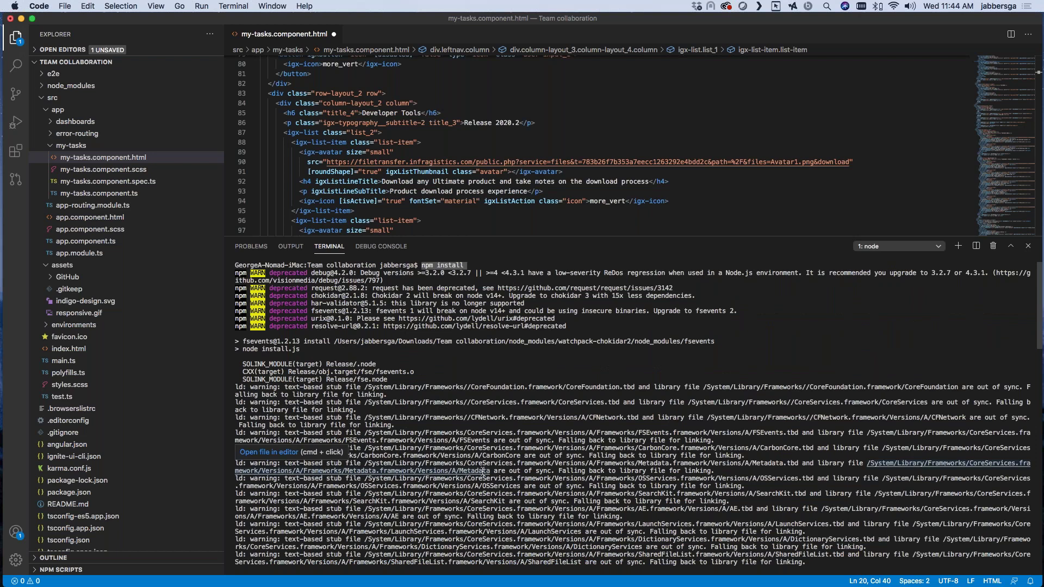
{"action": "scroll", "coordinate": [482, 471], "scroll_direction": "down", "scroll_amount": 15}
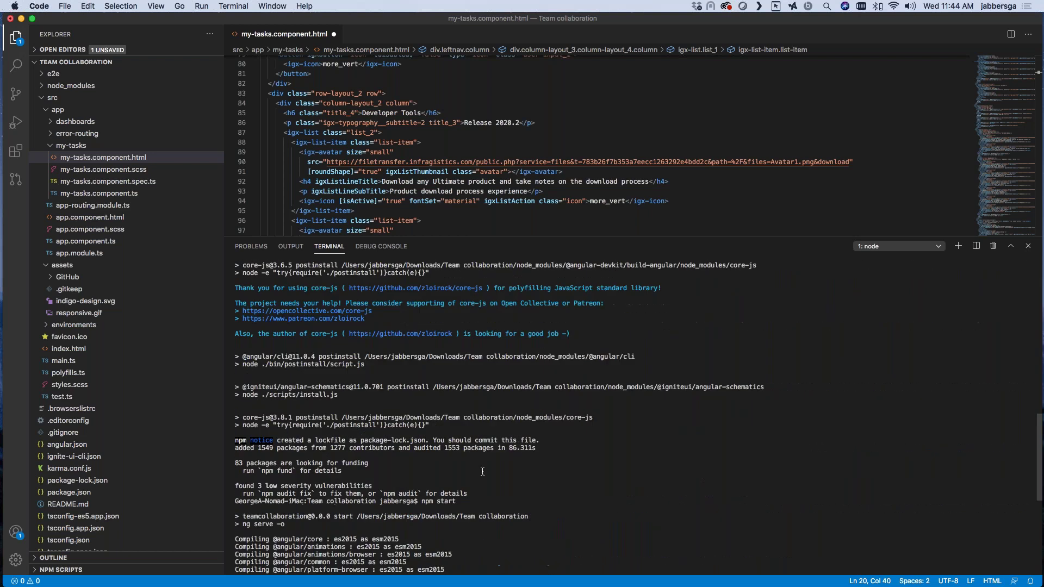
{"action": "scroll", "coordinate": [483, 470], "scroll_direction": "up", "scroll_amount": 2}
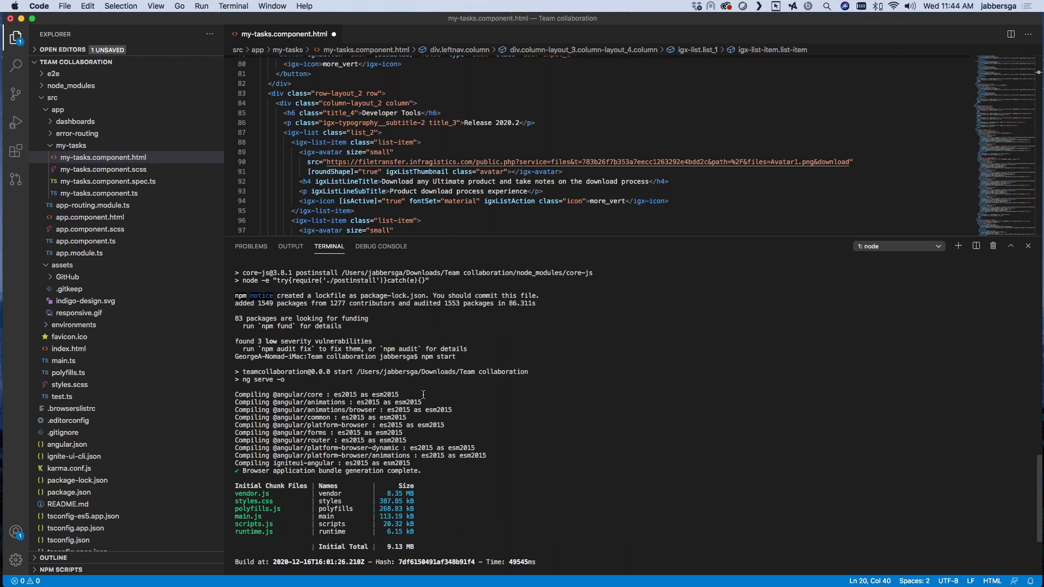
{"action": "left_click_drag", "start_coordinate": [423, 360], "coordinate": [461, 359]}
{"action": "left_click", "coordinate": [1022, 454]}
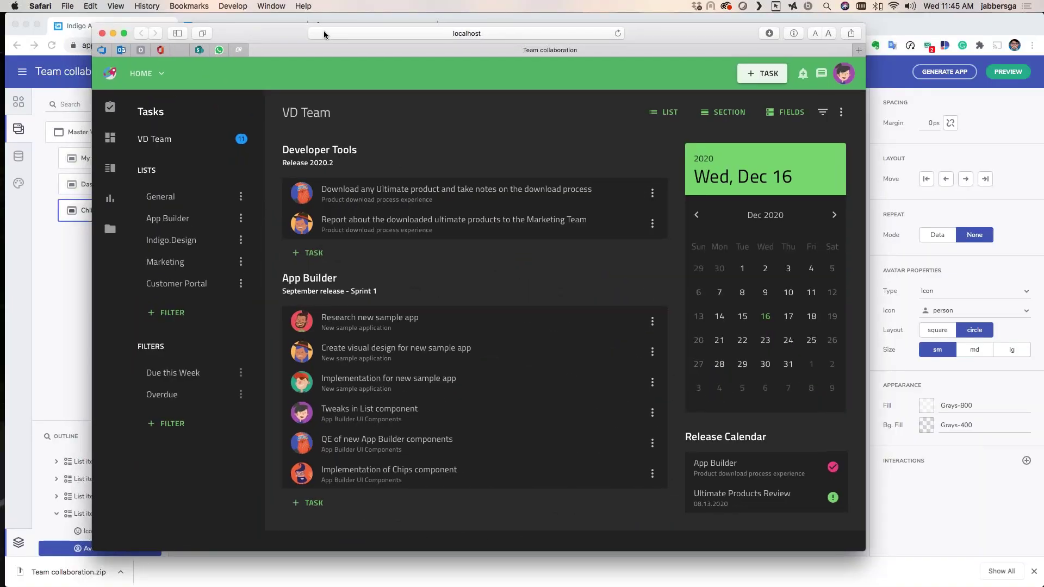
Move the localhost app window aside, open the My Tasks view in App Builder and preview it with the code view hidden
{"action": "left_click_drag", "start_coordinate": [324, 31], "coordinate": [558, 31]}
{"action": "left_click", "coordinate": [108, 162]}
{"action": "left_click", "coordinate": [108, 162]}
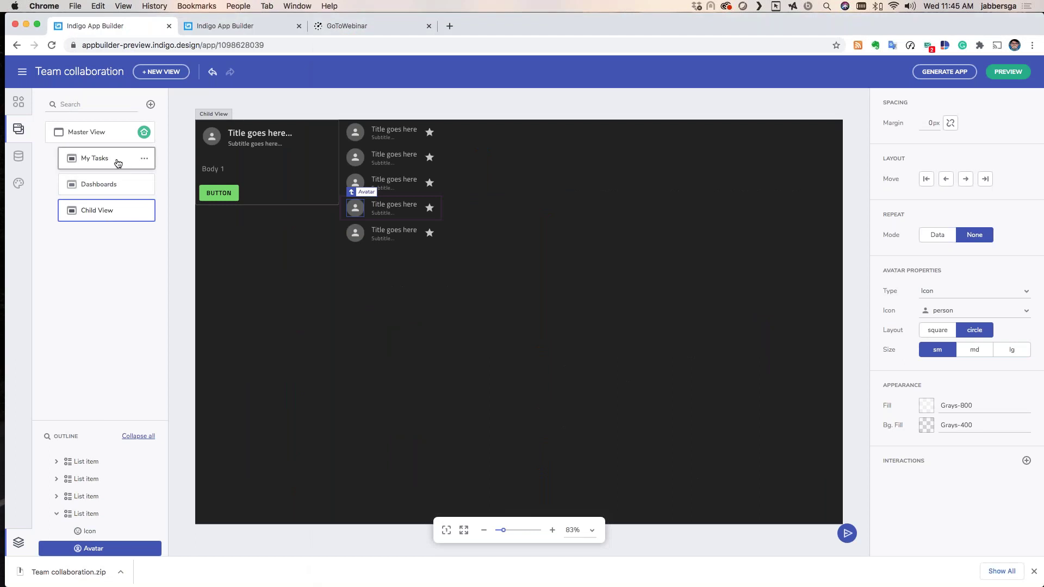
{"action": "left_click", "coordinate": [990, 76]}
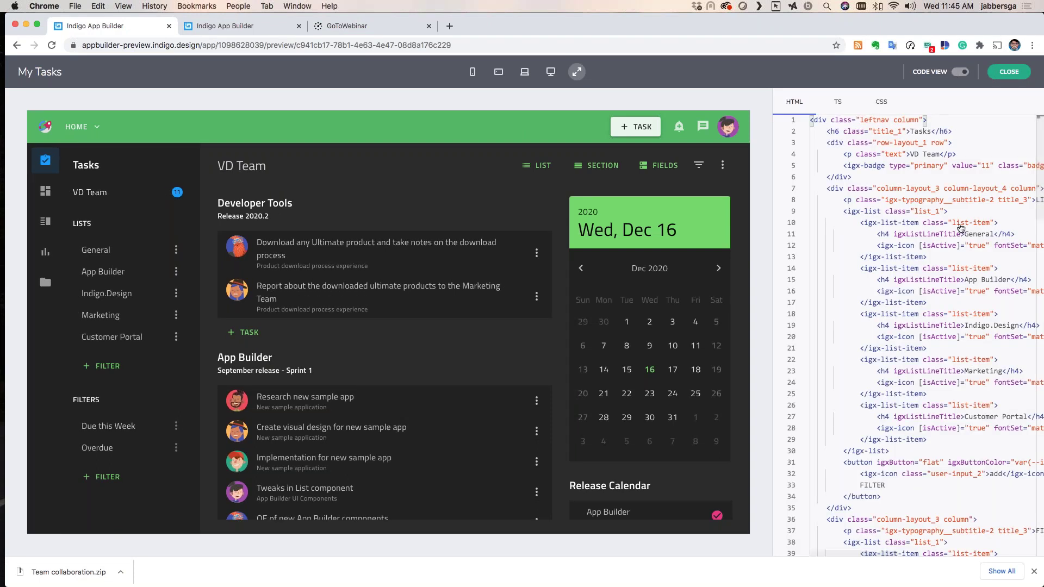
{"action": "left_click", "coordinate": [954, 73]}
Narrow the preview's browser window and arrange the Safari localhost window over it to compare the running app with the preview
{"action": "left_click_drag", "start_coordinate": [1042, 302], "coordinate": [748, 304]}
{"action": "left_click", "coordinate": [836, 150]}
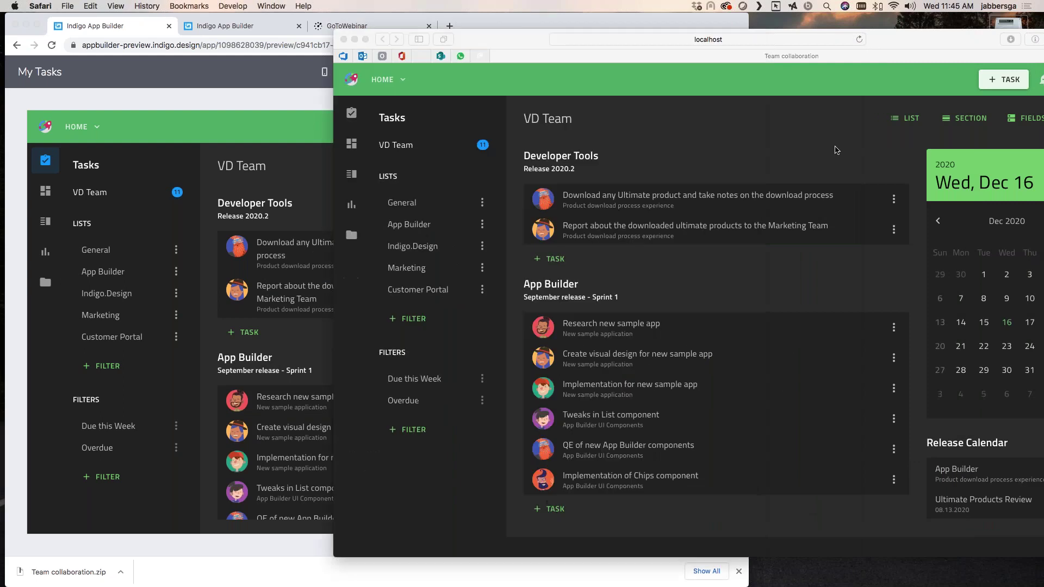
{"action": "left_click_drag", "start_coordinate": [533, 43], "coordinate": [639, 56]}
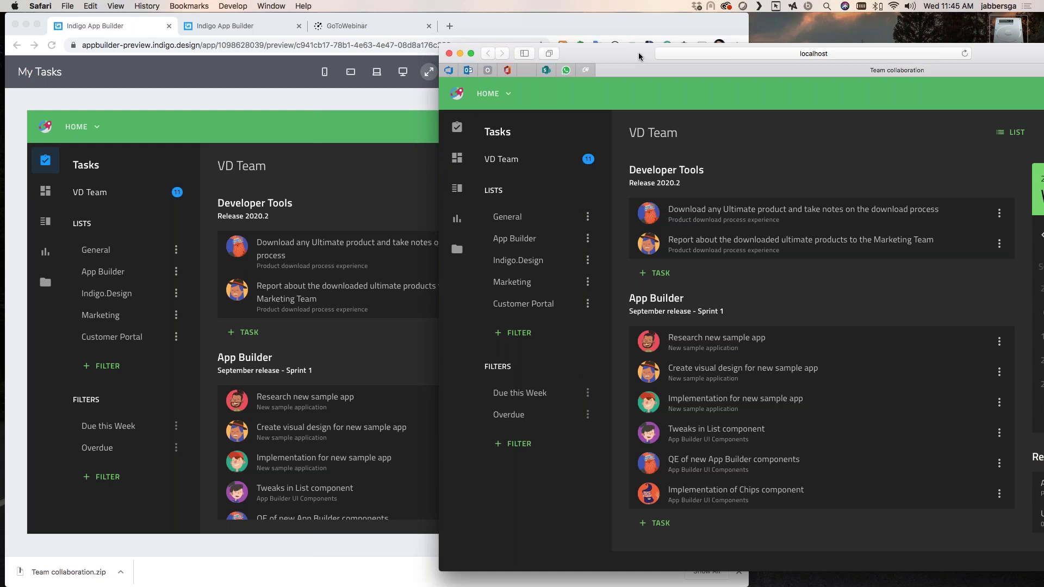
{"action": "left_click_drag", "start_coordinate": [634, 45], "coordinate": [364, 40]}
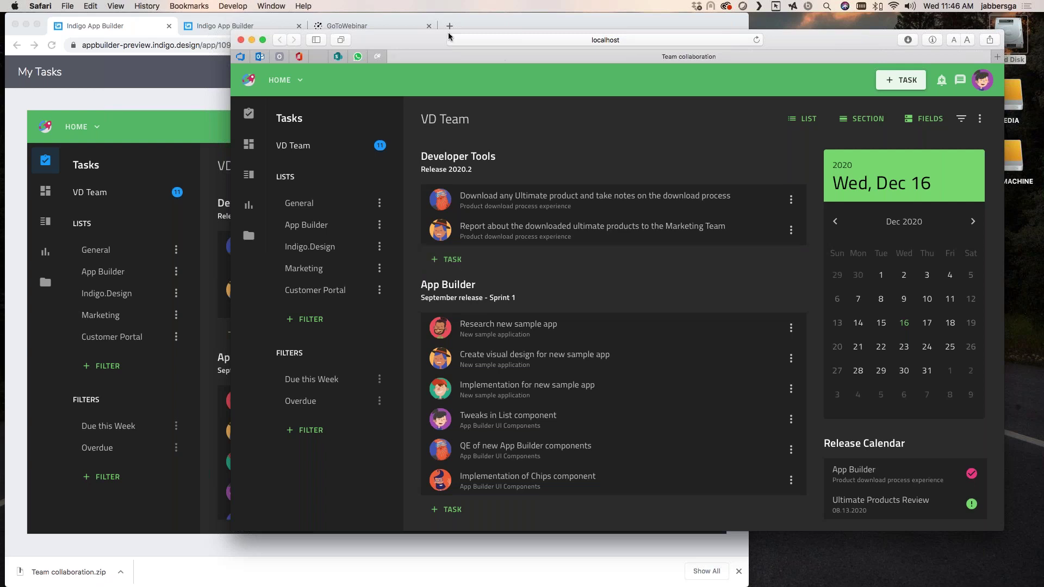
{"action": "left_click_drag", "start_coordinate": [421, 48], "coordinate": [556, 49]}
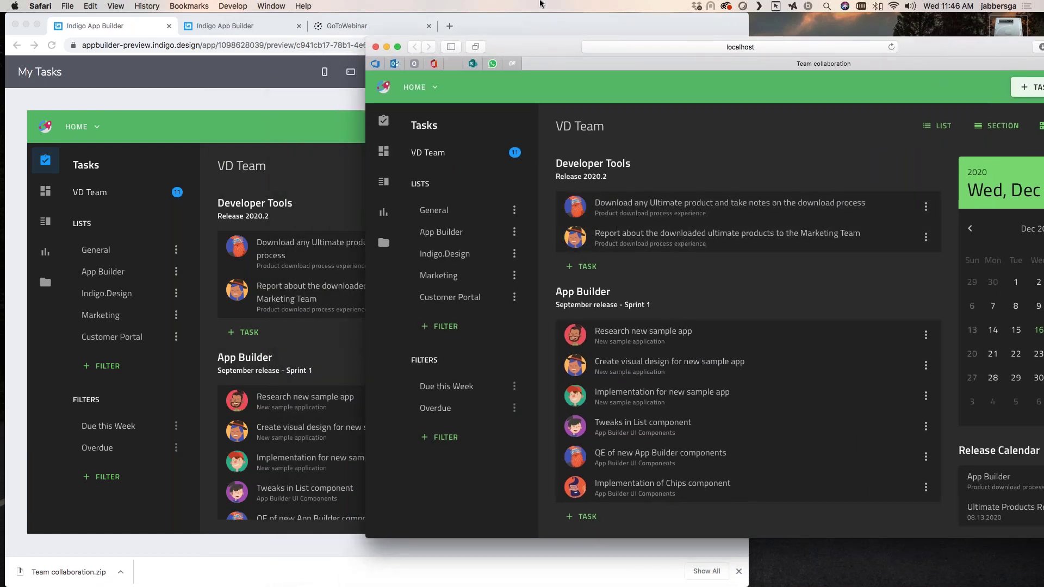
{"action": "left_click_drag", "start_coordinate": [538, 50], "coordinate": [394, 48]}
{"action": "left_click_drag", "start_coordinate": [913, 273], "coordinate": [1042, 281]}
{"action": "left_click_drag", "start_coordinate": [392, 47], "coordinate": [579, 61]}
Bring the My Tasks preview to the front, widen its browser window again and close the preview
{"action": "left_click", "coordinate": [288, 121]}
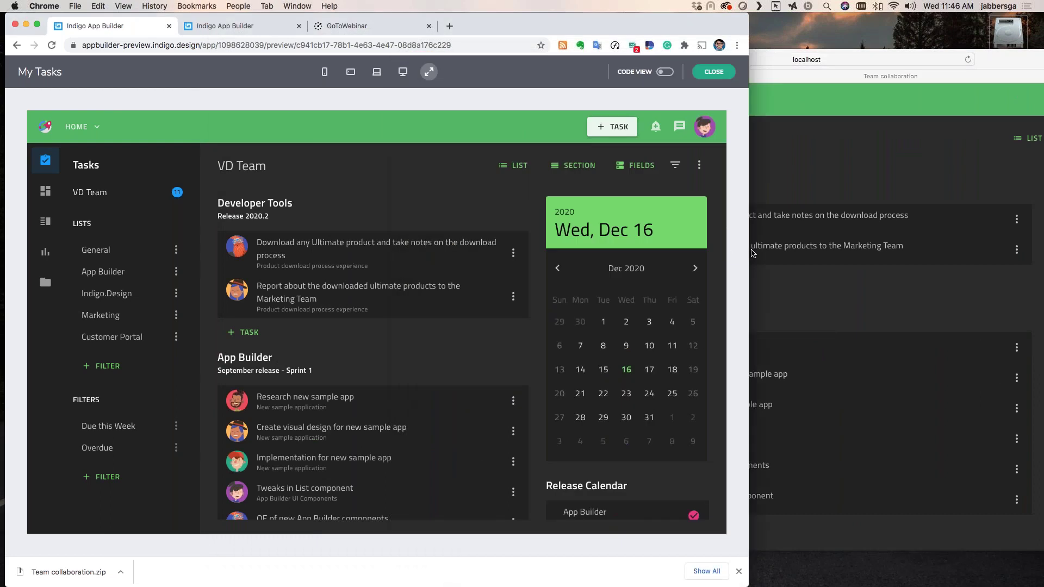
{"action": "left_click_drag", "start_coordinate": [891, 233], "coordinate": [521, 205]}
{"action": "left_click_drag", "start_coordinate": [708, 204], "coordinate": [1020, 216]}
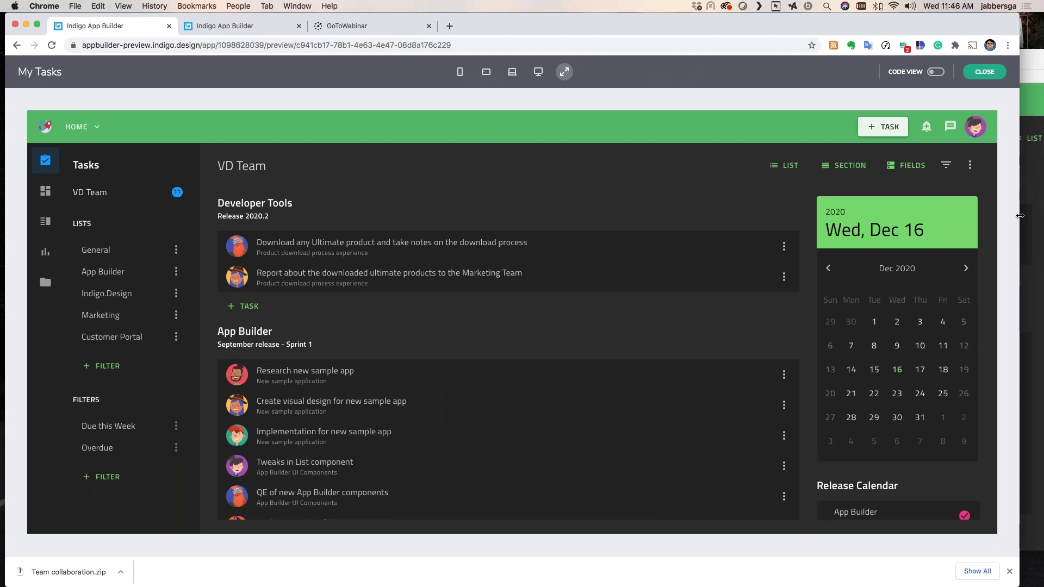
{"action": "left_click", "coordinate": [985, 71]}
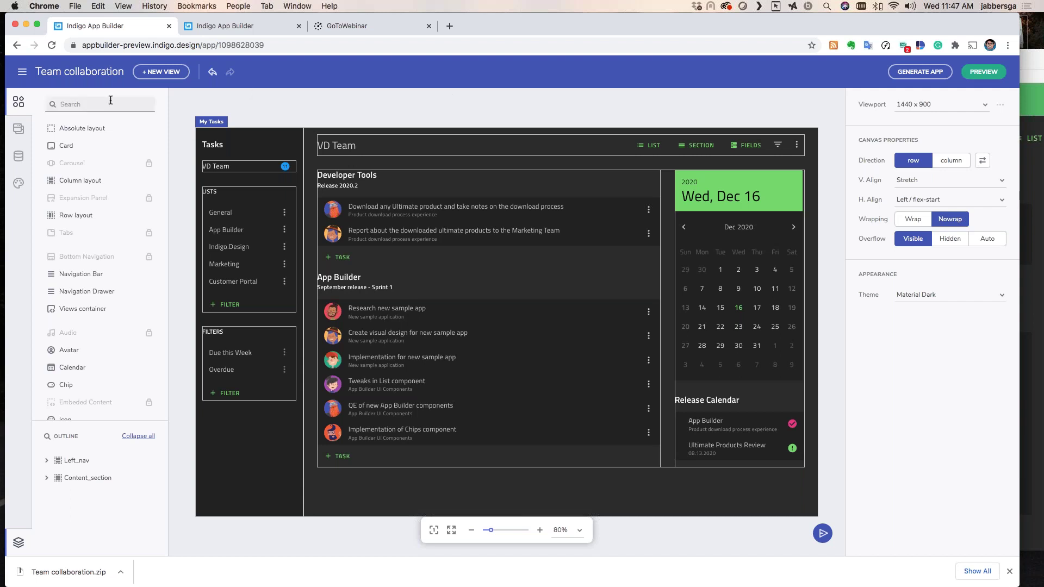
Open App Builder's video tutorials, browse through the available videos and close the dialog
{"action": "left_click", "coordinate": [21, 73]}
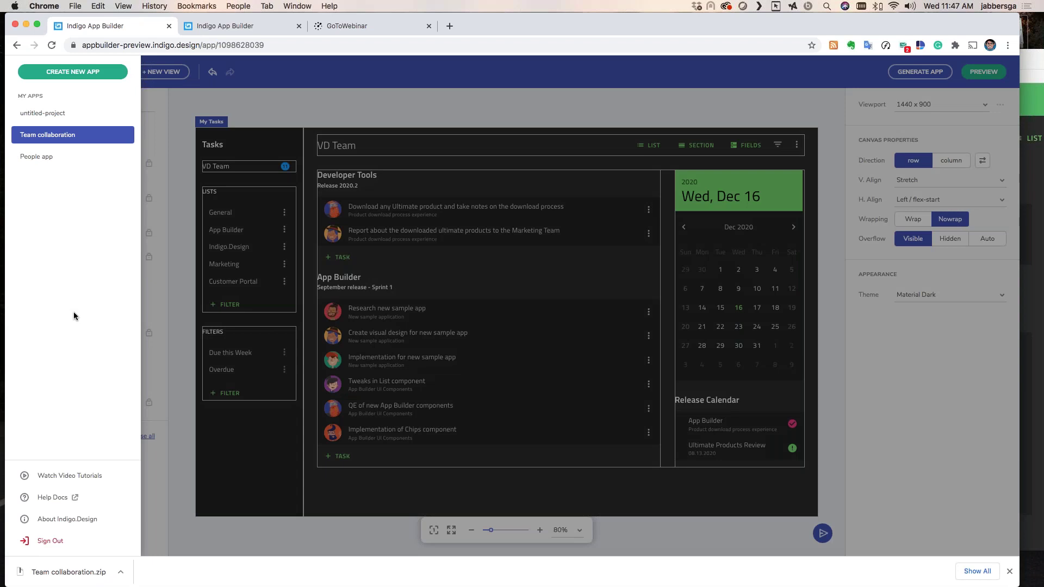
{"action": "left_click", "coordinate": [84, 480]}
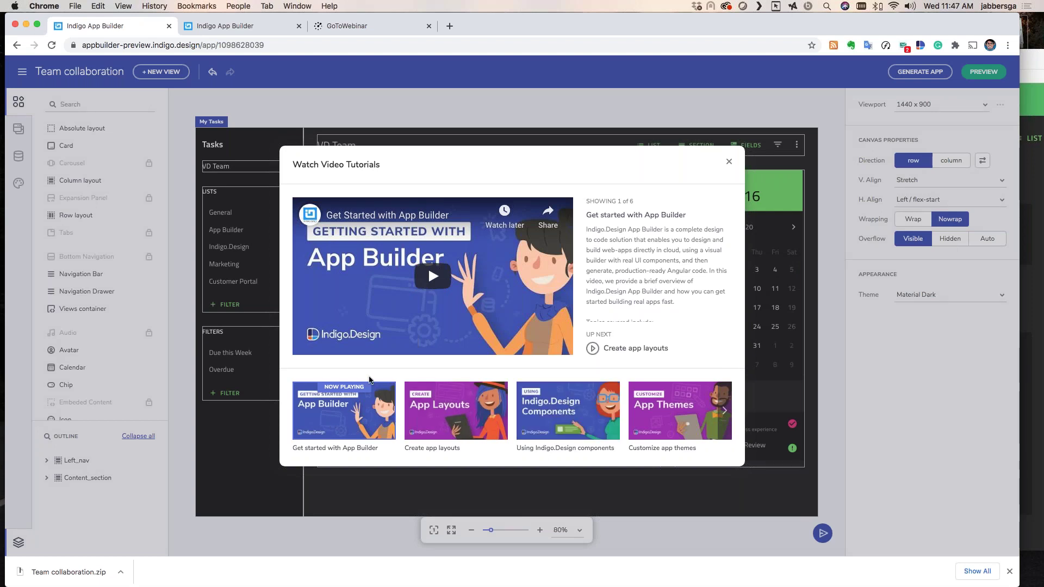
{"action": "mouse_move", "coordinate": [477, 436]}
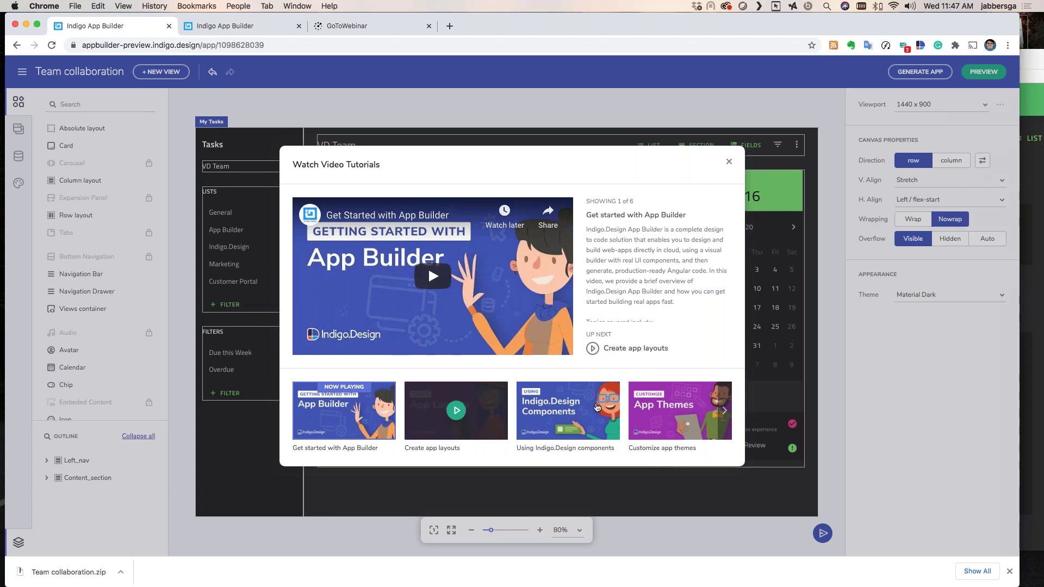
{"action": "left_click", "coordinate": [724, 411]}
{"action": "left_click", "coordinate": [728, 420]}
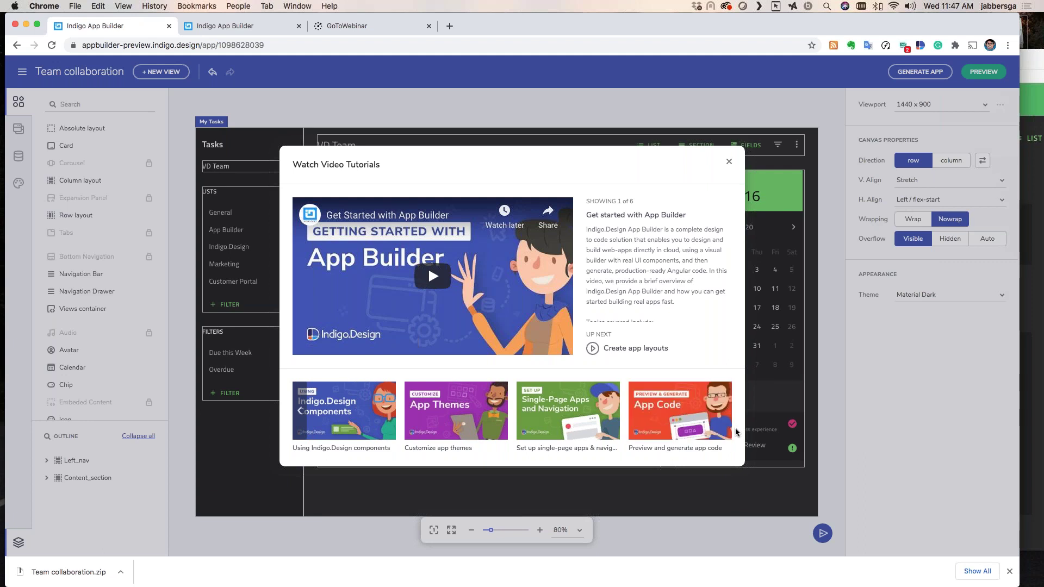
{"action": "left_click", "coordinate": [729, 162]}
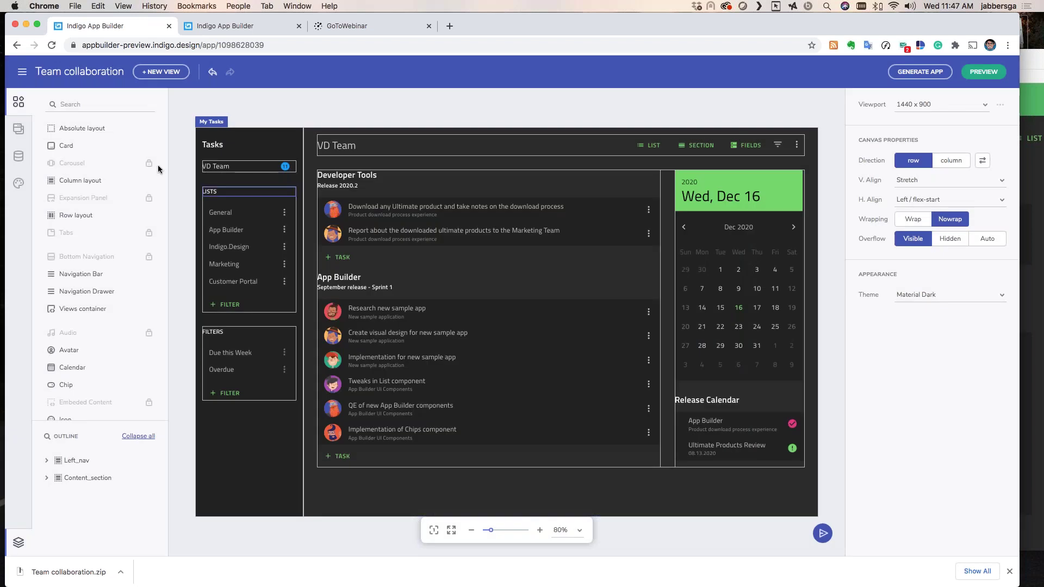
Open the Help Docs and skim the Getting Started page for App Builder
{"action": "left_click", "coordinate": [21, 71]}
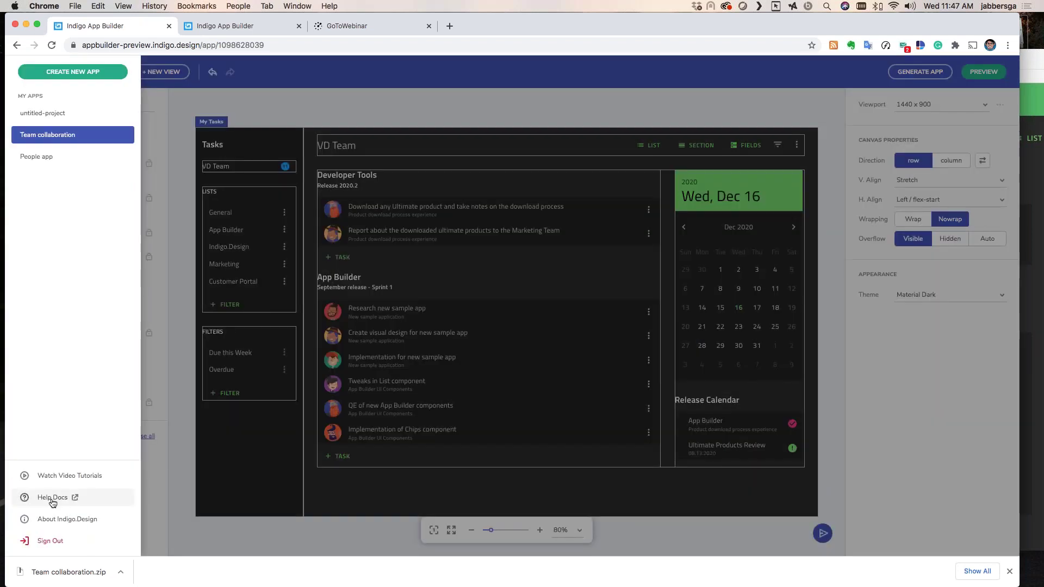
{"action": "left_click", "coordinate": [52, 498]}
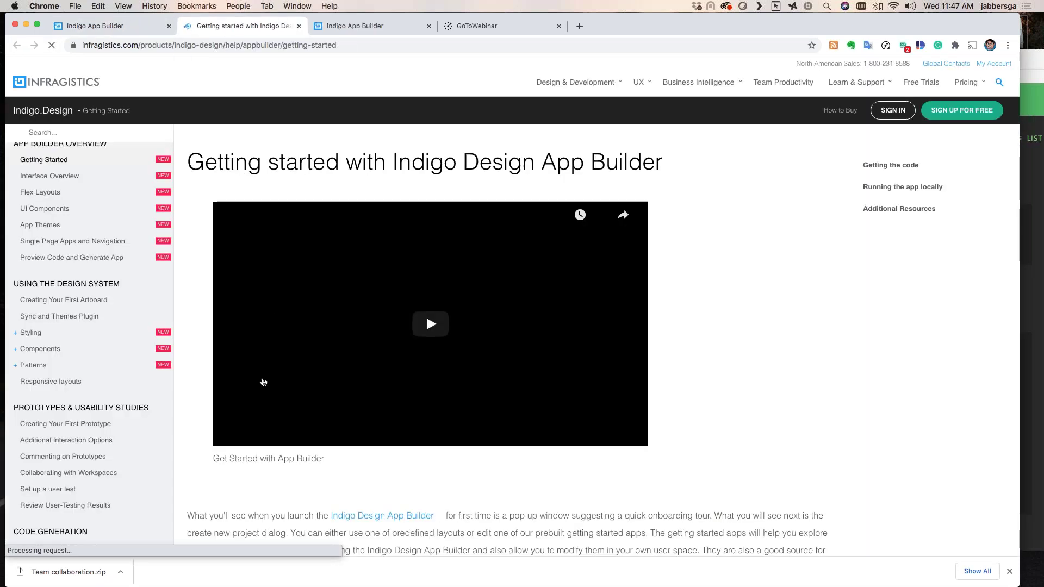
{"action": "scroll", "coordinate": [388, 350], "scroll_direction": "down", "scroll_amount": 5}
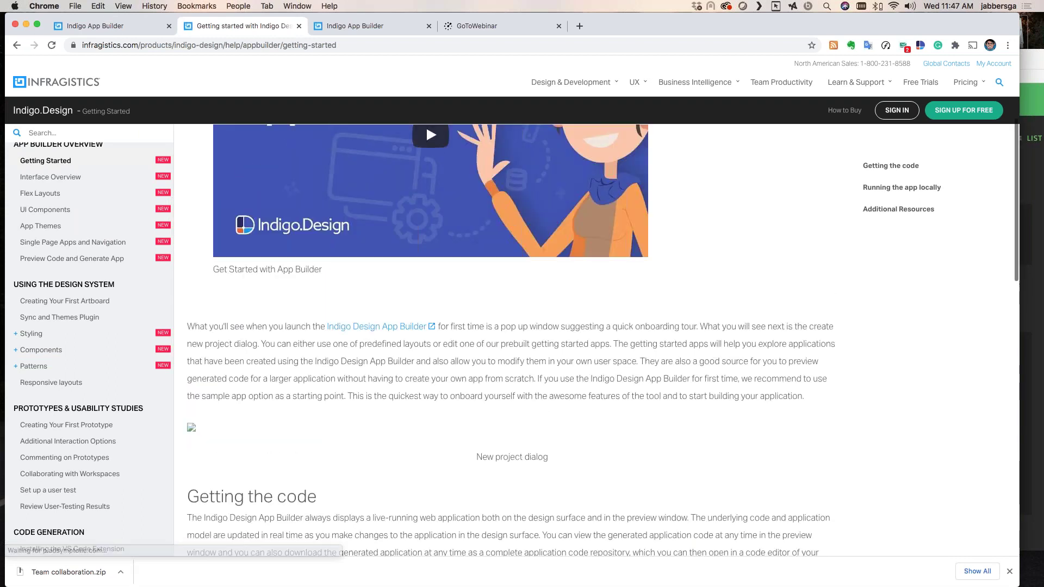
{"action": "scroll", "coordinate": [425, 315], "scroll_direction": "up", "scroll_amount": 5}
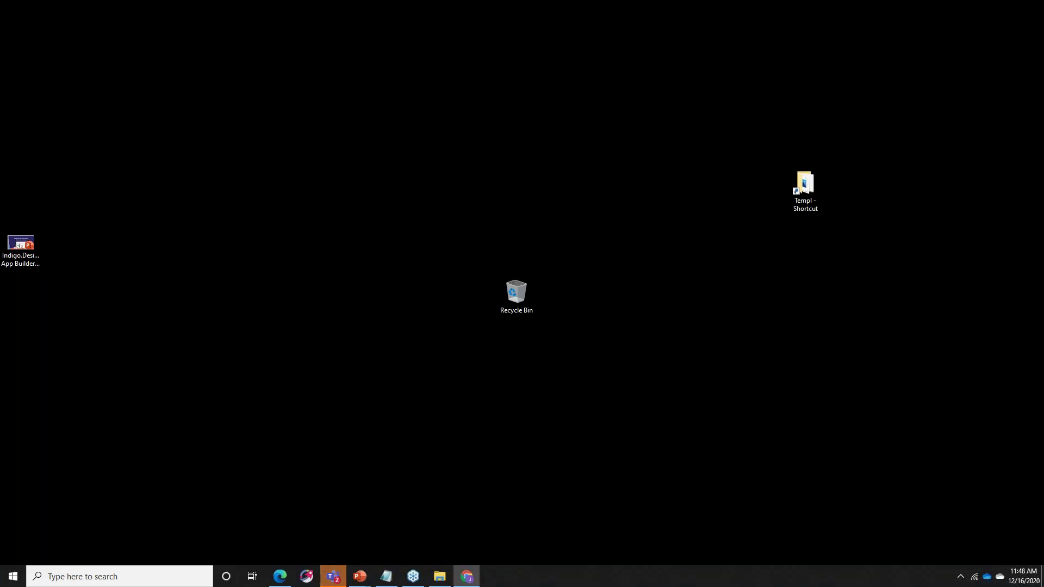
Switch to the Chrome window showing the Infragistics Indigo.Design product page
{"action": "left_click", "coordinate": [467, 576]}
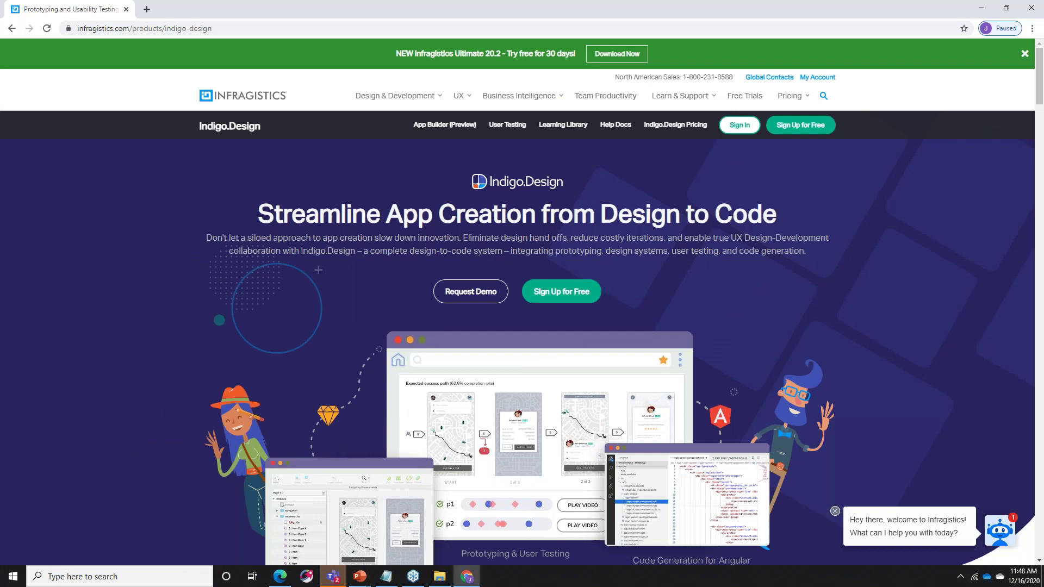
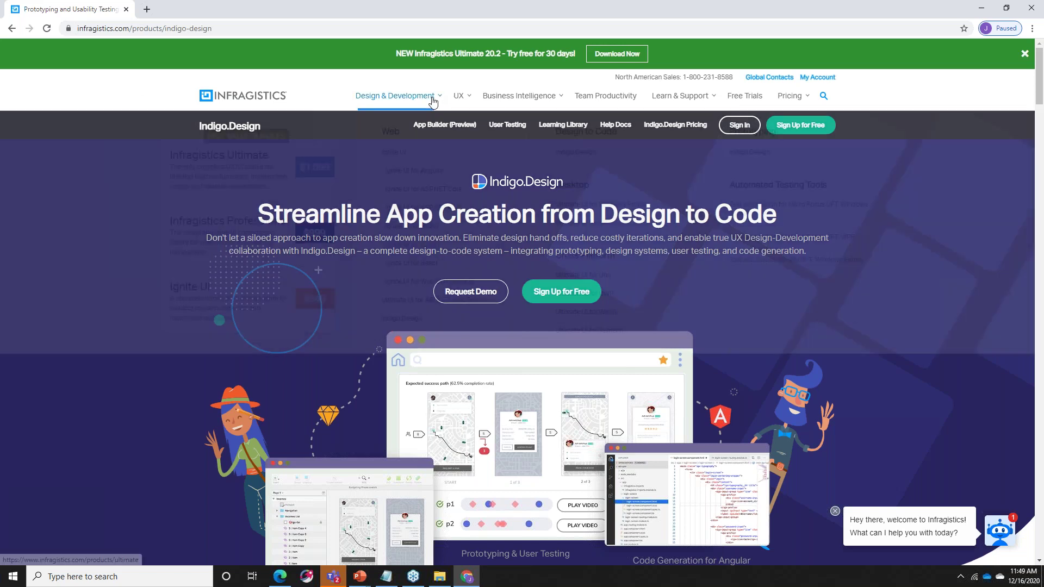
Open the Indigo.Design product page from the Design to Code products and sign in to the cloud workspace
{"action": "mouse_move", "coordinate": [430, 98]}
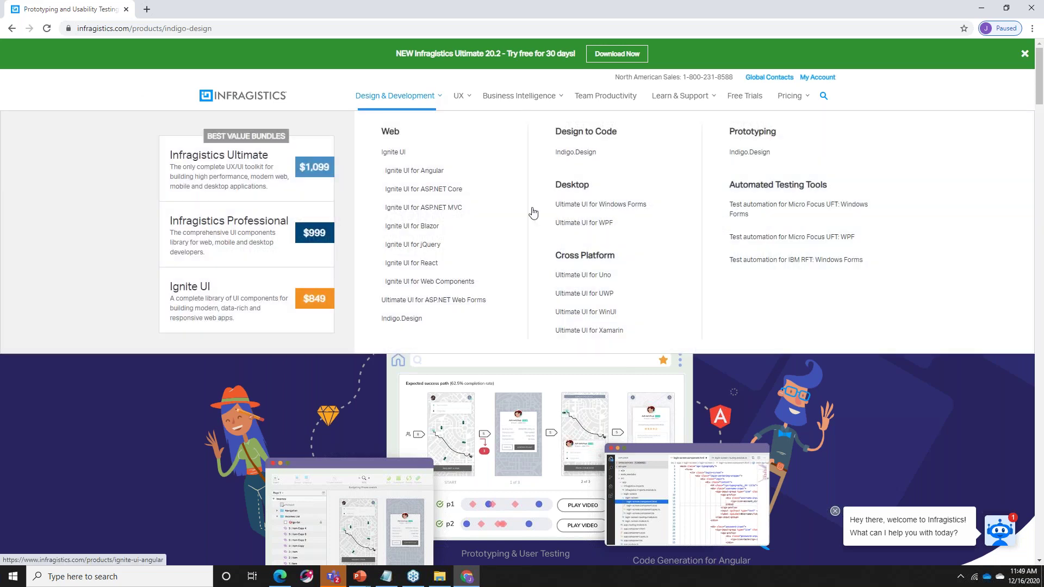
{"action": "left_click", "coordinate": [572, 158]}
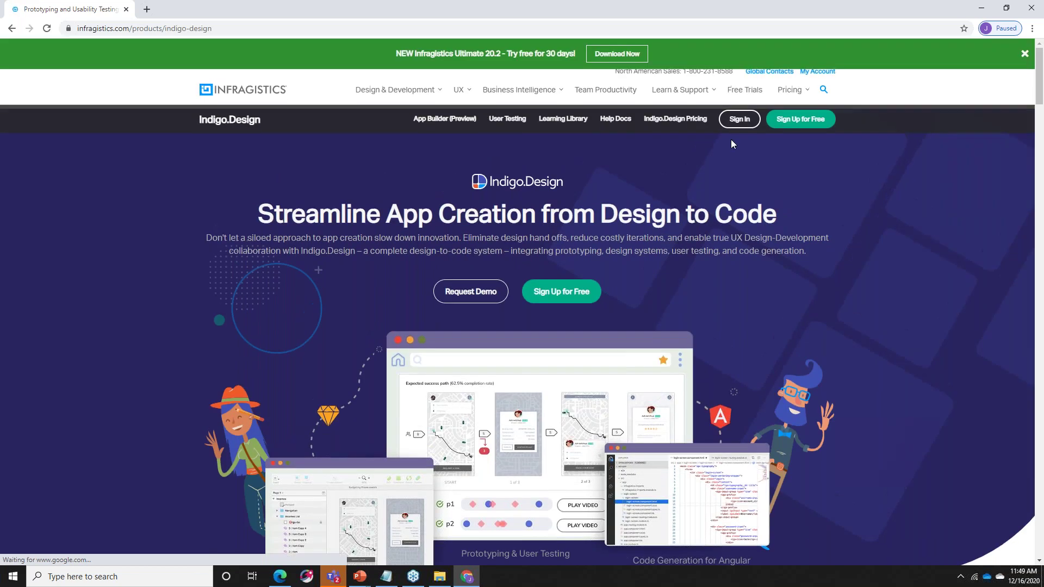
{"action": "left_click", "coordinate": [738, 120]}
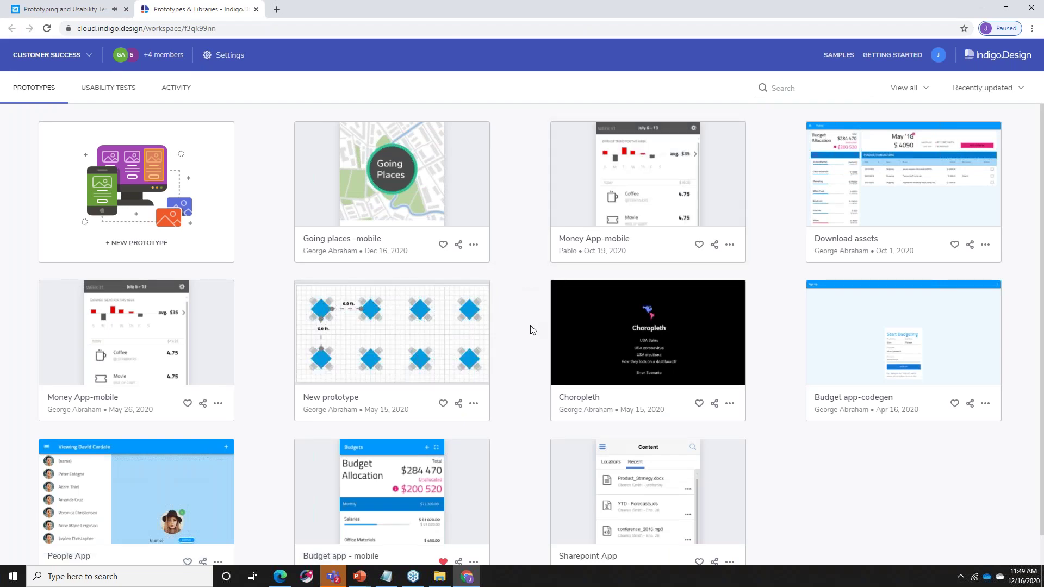
View the member list in the Customer Success group workspace settings and close the dialog
{"action": "left_click", "coordinate": [166, 56]}
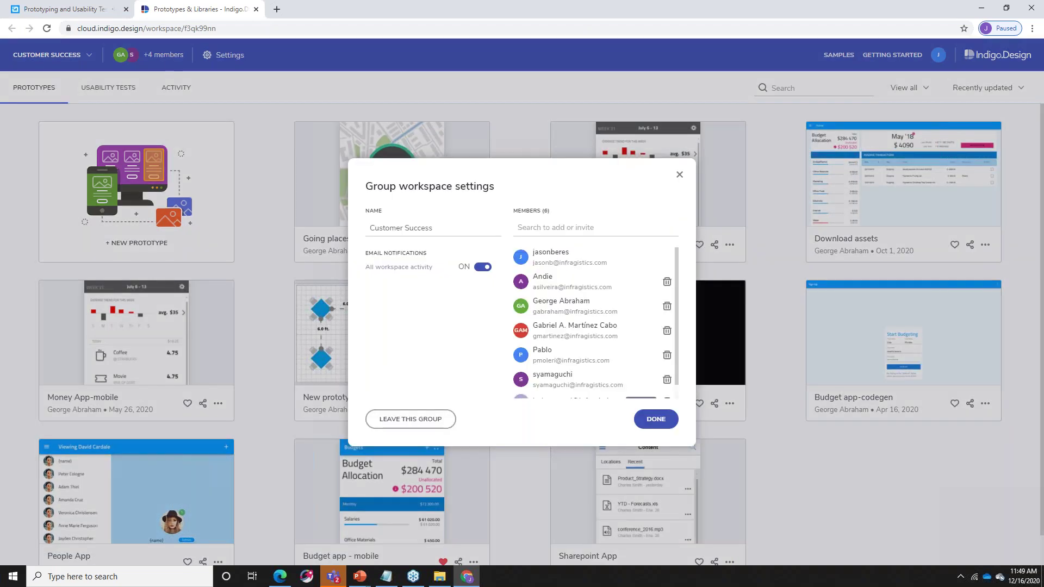
{"action": "scroll", "coordinate": [541, 337], "scroll_direction": "down", "scroll_amount": 2}
{"action": "scroll", "coordinate": [541, 348], "scroll_direction": "up", "scroll_amount": 2}
{"action": "left_click", "coordinate": [678, 174]}
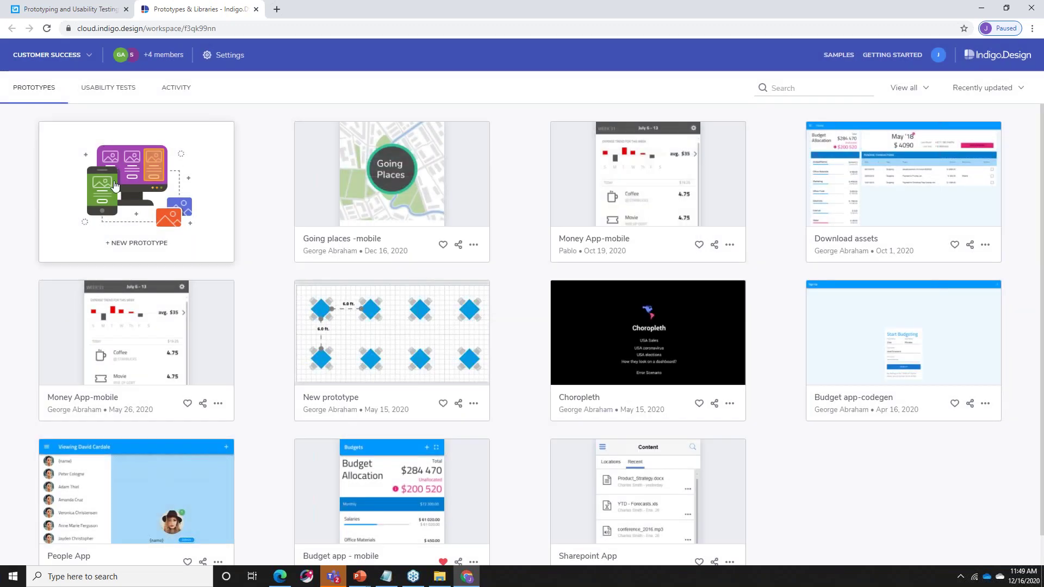
Browse the Customer Success workspace's usability tests and activity, and return to its prototypes through the workspace list
{"action": "left_click", "coordinate": [111, 88]}
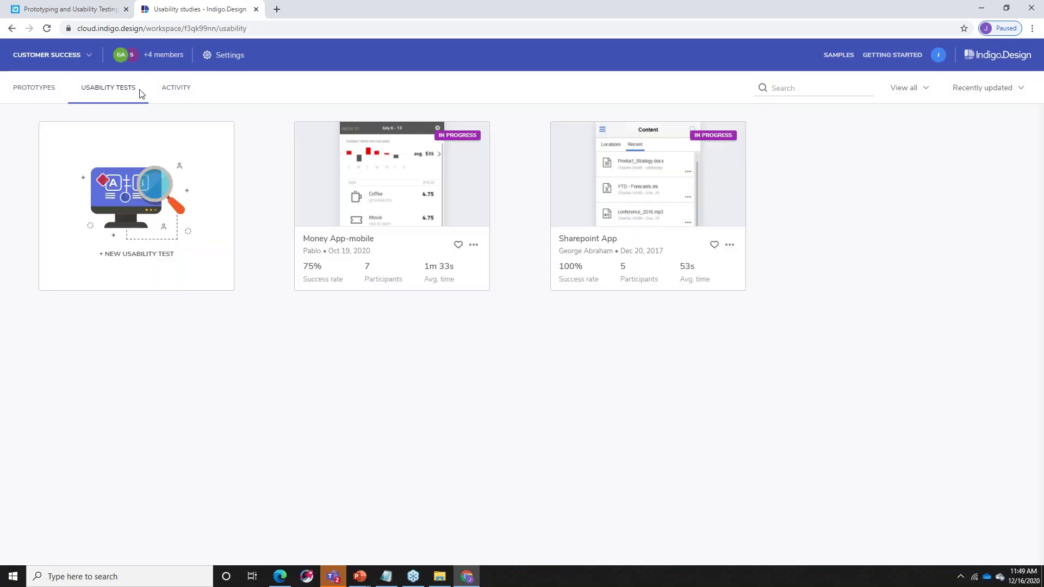
{"action": "left_click", "coordinate": [176, 87]}
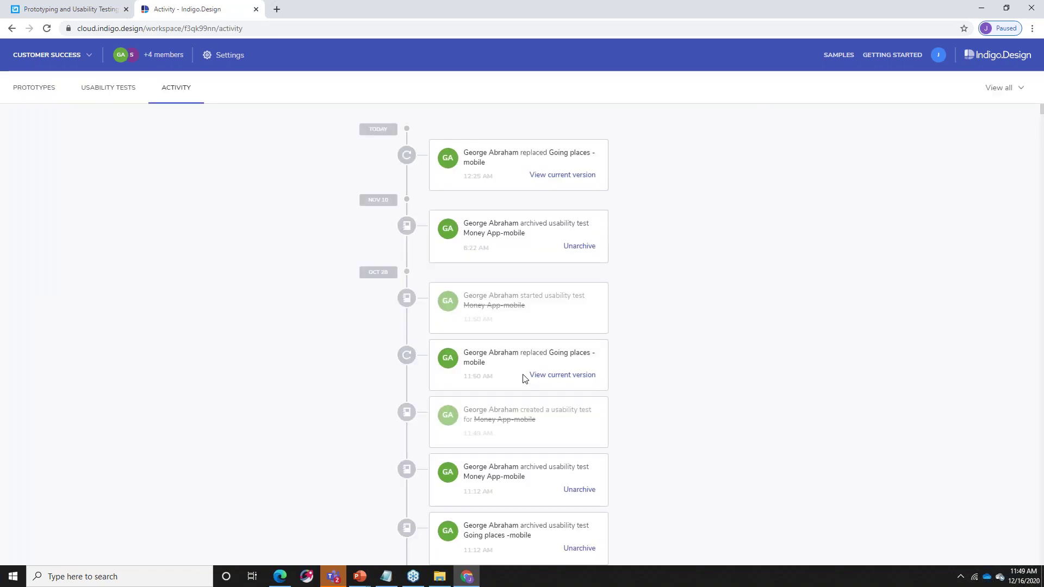
{"action": "left_click", "coordinate": [100, 92]}
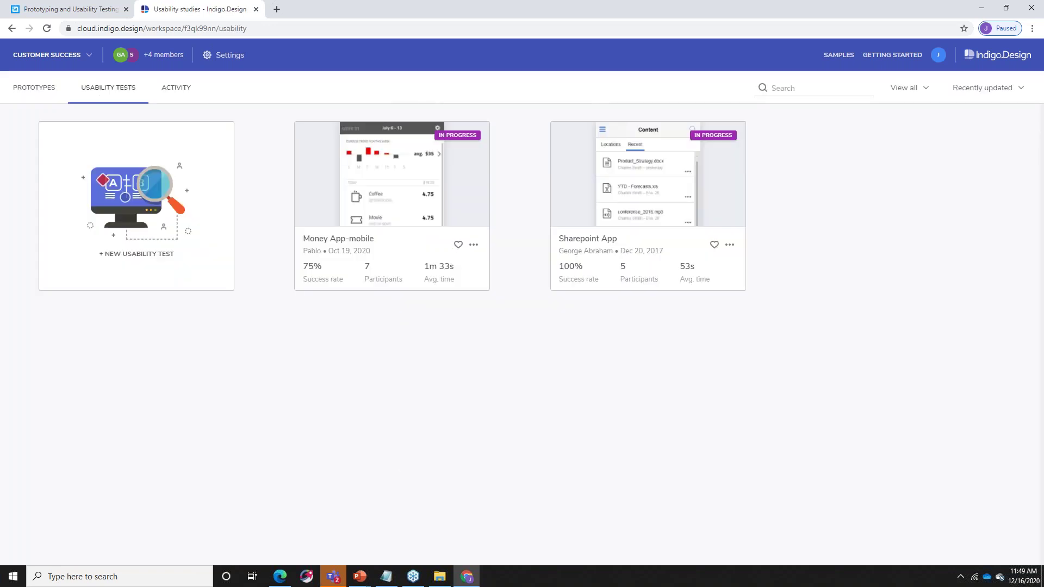
{"action": "left_click", "coordinate": [49, 55]}
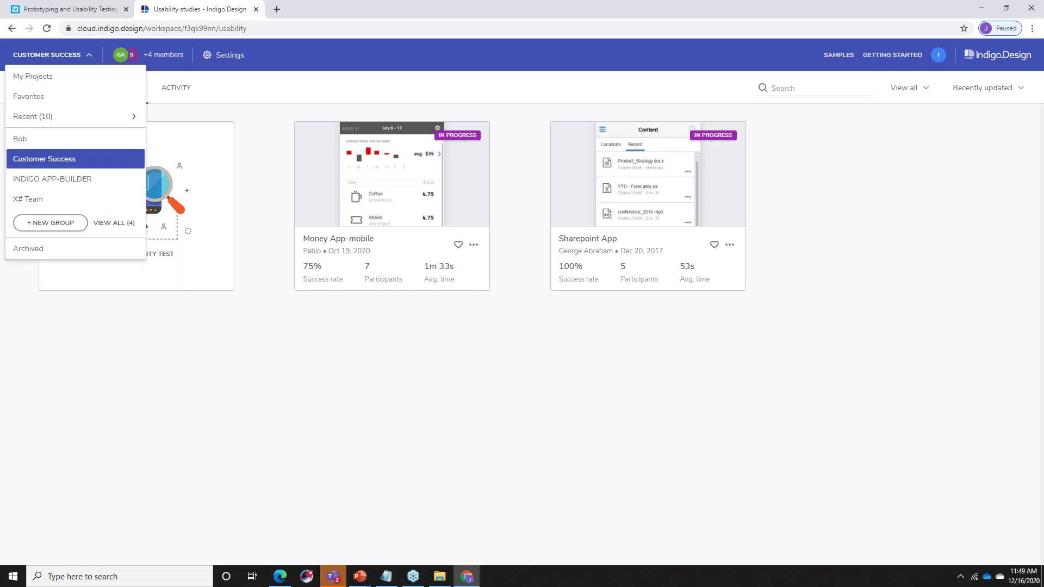
{"action": "left_click", "coordinate": [54, 163]}
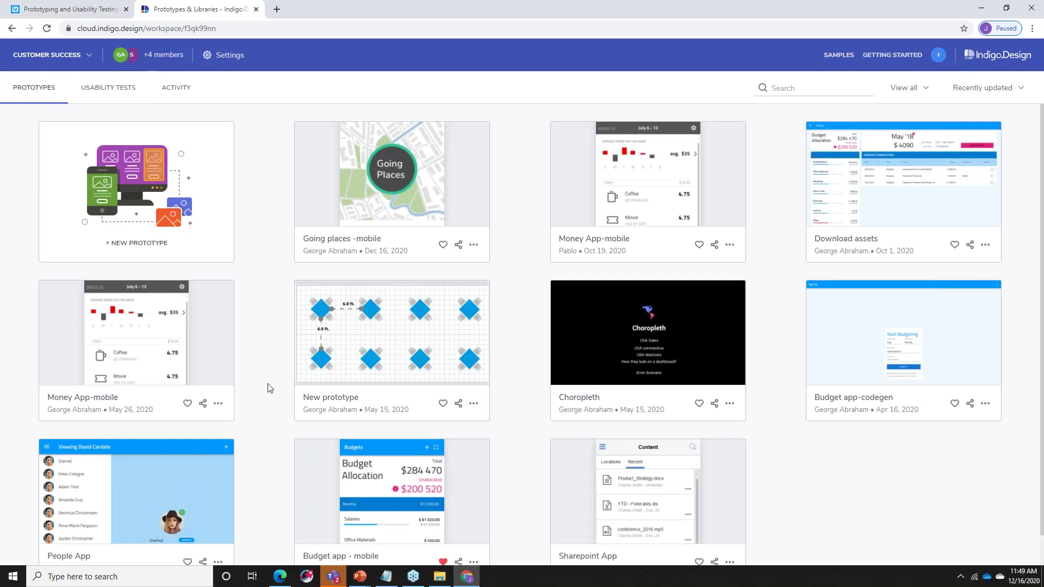
{"action": "scroll", "coordinate": [267, 388], "scroll_direction": "down", "scroll_amount": 1}
{"action": "scroll", "coordinate": [268, 387], "scroll_direction": "up", "scroll_amount": 1}
Open the Download assets prototype for editing and show its Budget Home screen
{"action": "mouse_move", "coordinate": [906, 167]}
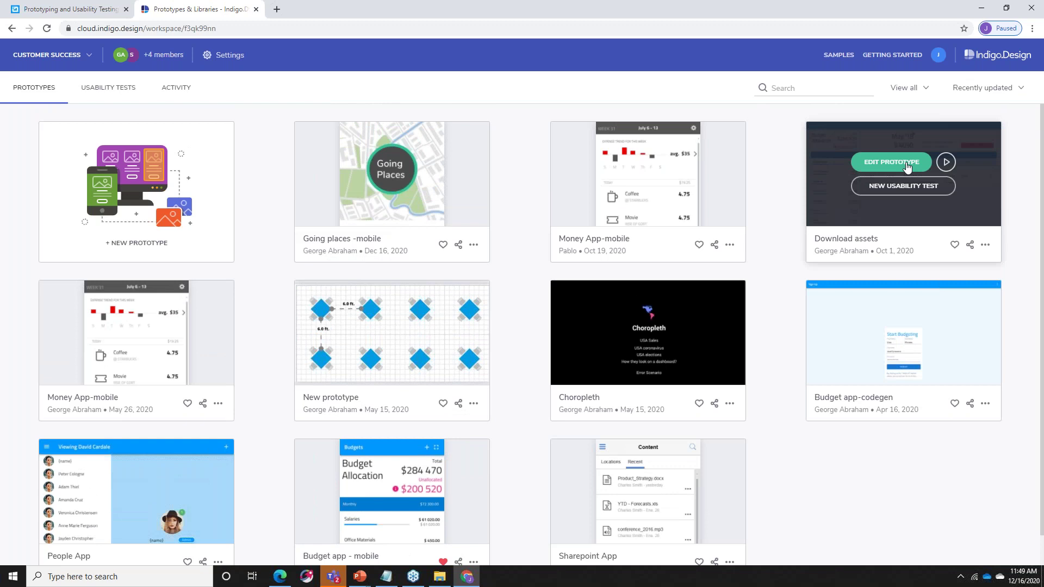
{"action": "left_click", "coordinate": [906, 167]}
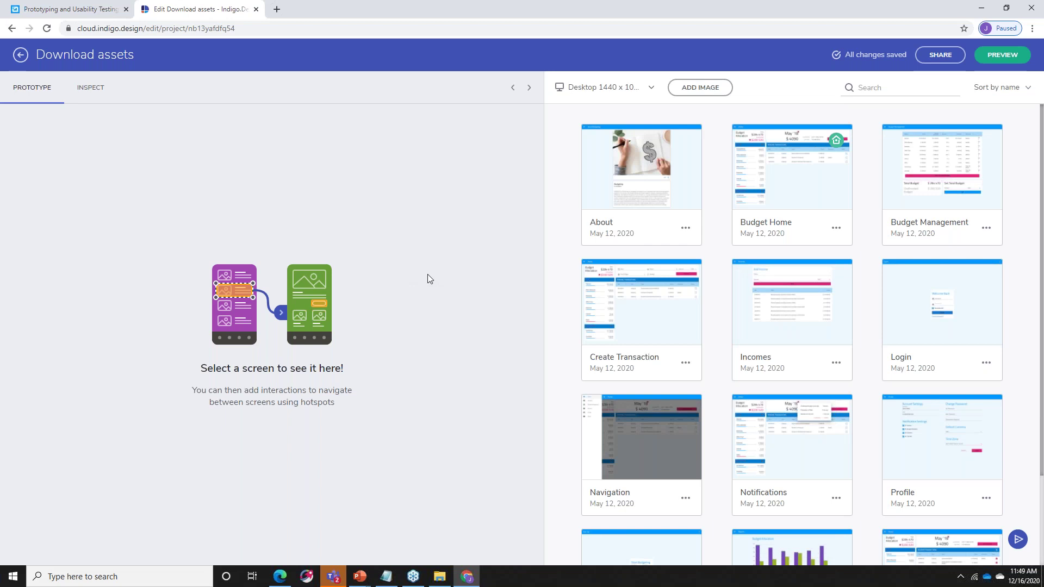
{"action": "left_click", "coordinate": [641, 217]}
{"action": "left_click", "coordinate": [757, 174]}
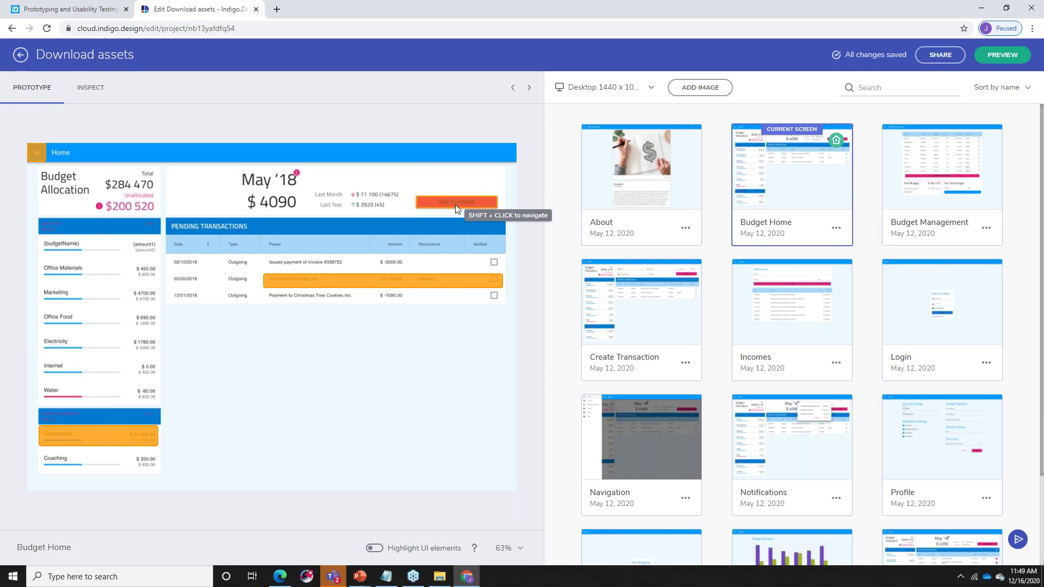
Select the ADD EXPENSE hotspot on Budget Home and view its trigger and transition options
{"action": "left_click_drag", "start_coordinate": [456, 202], "coordinate": [652, 373]}
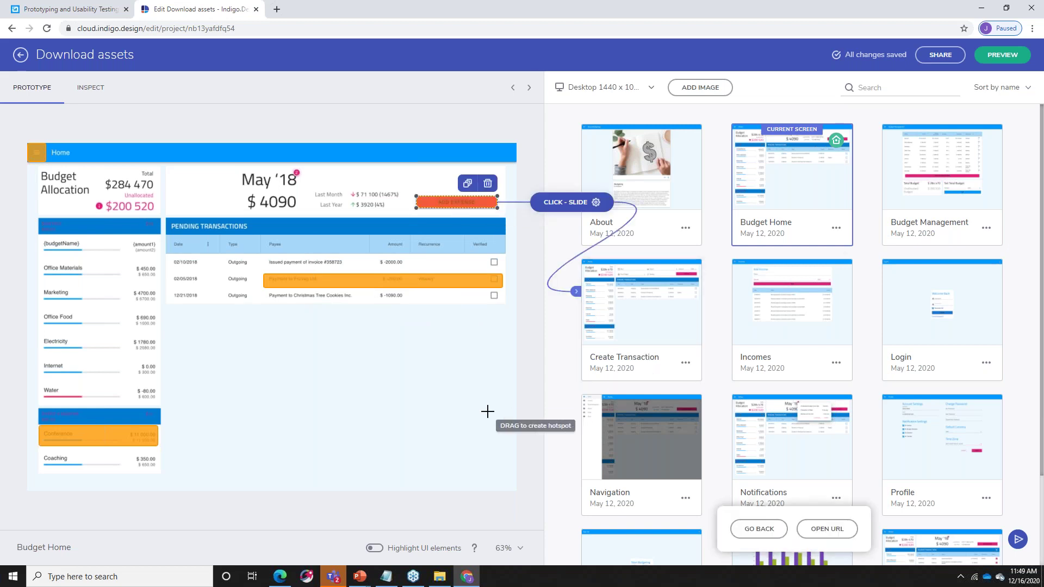
{"action": "left_click", "coordinate": [596, 202]}
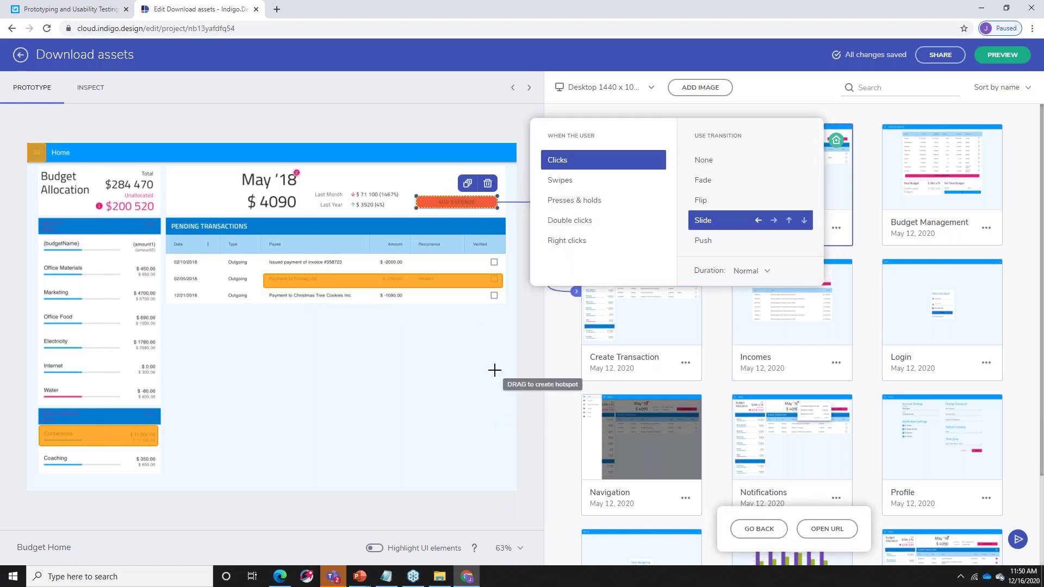
{"action": "left_click", "coordinate": [531, 379]}
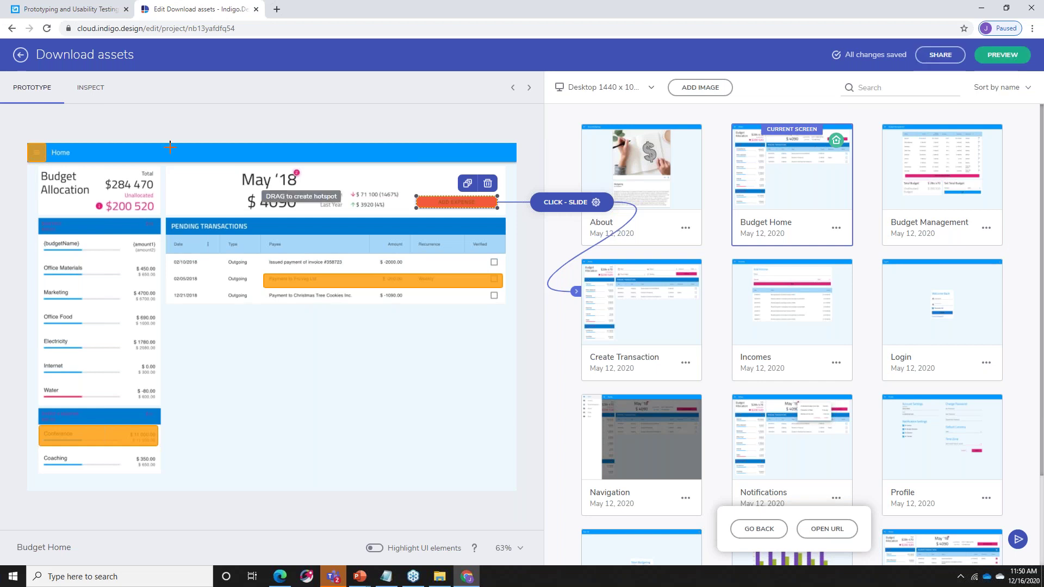
Inspect the visual specifications of the budget list rows, the transactions table and the PENDING TRANSACTIONS title on Budget Home
{"action": "left_click", "coordinate": [91, 89]}
{"action": "left_click", "coordinate": [168, 235]}
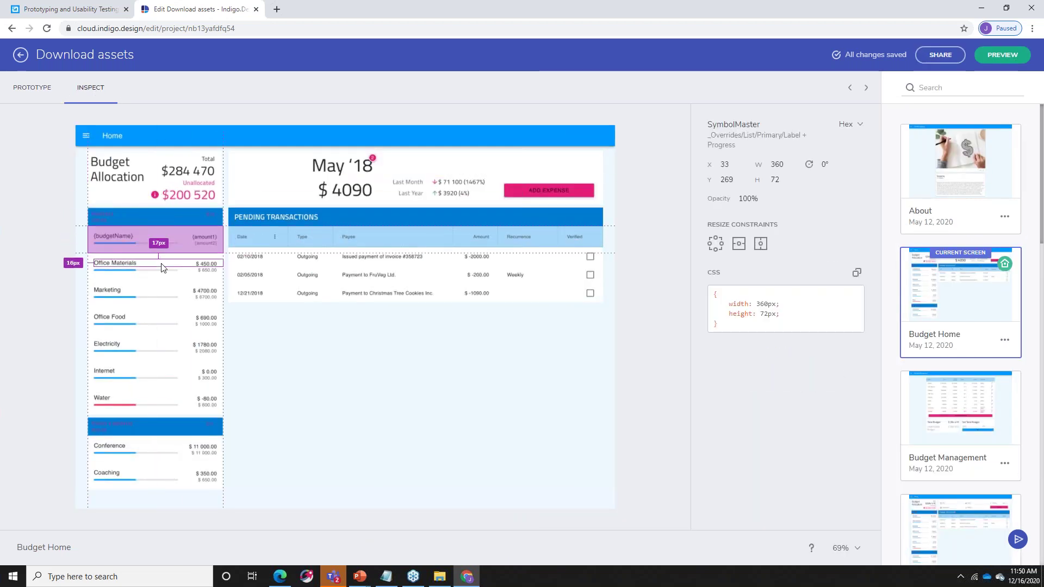
{"action": "left_click", "coordinate": [116, 263]}
{"action": "left_click", "coordinate": [307, 274]}
{"action": "left_click", "coordinate": [380, 255]}
{"action": "left_click", "coordinate": [392, 228]}
{"action": "left_click", "coordinate": [396, 218]}
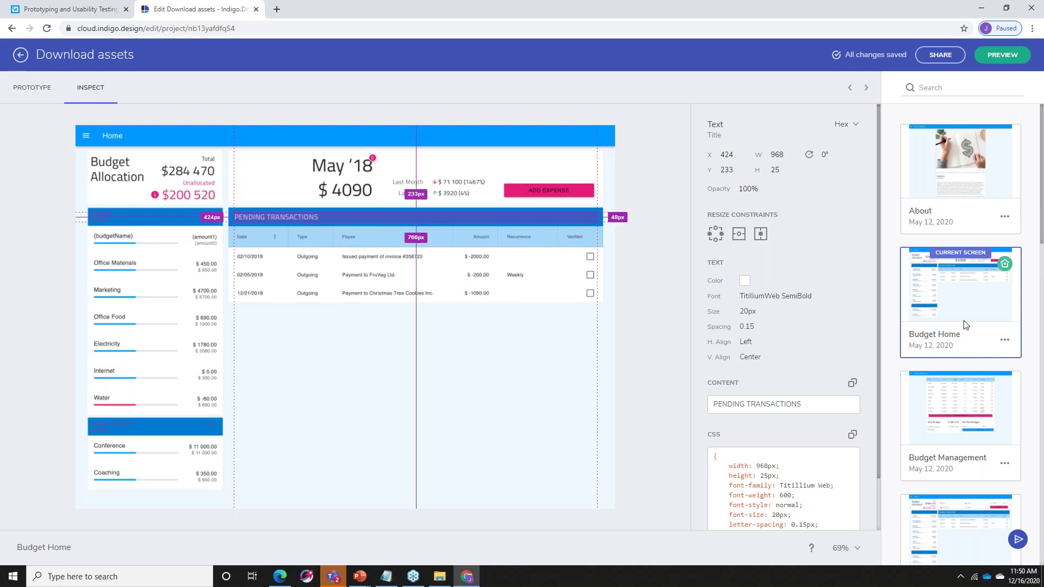
Inspect the text, fill and CSS specifications of several table cells on the Budget Management screen
{"action": "left_click", "coordinate": [959, 400]}
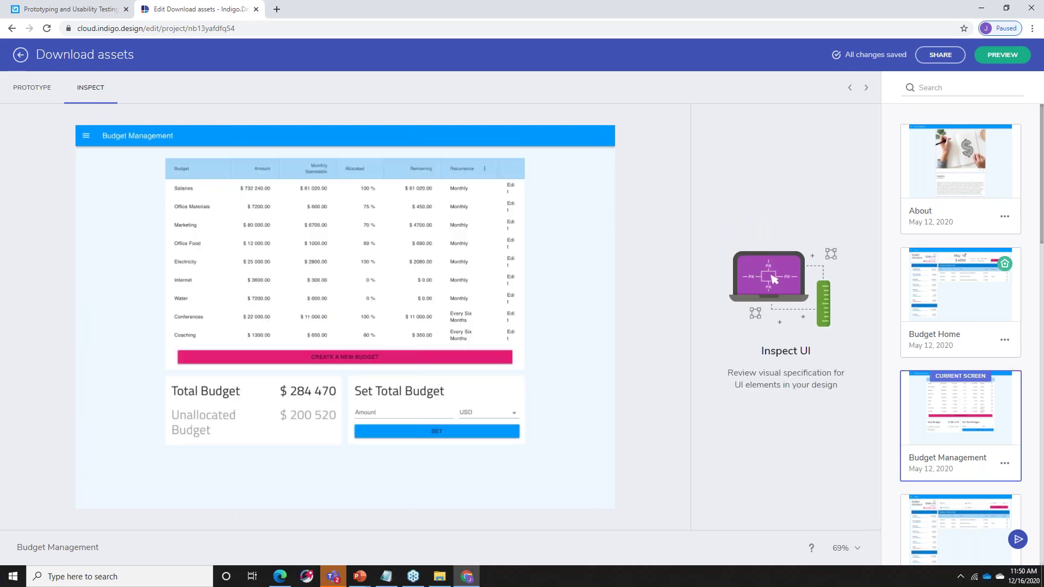
{"action": "left_click", "coordinate": [471, 282]}
{"action": "left_click", "coordinate": [423, 287]}
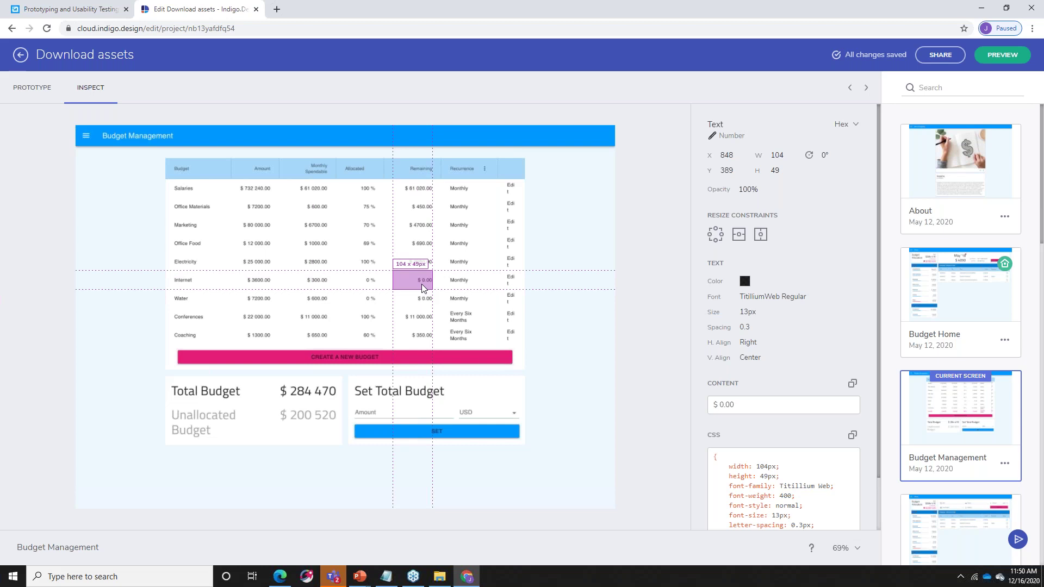
{"action": "left_click", "coordinate": [367, 224]}
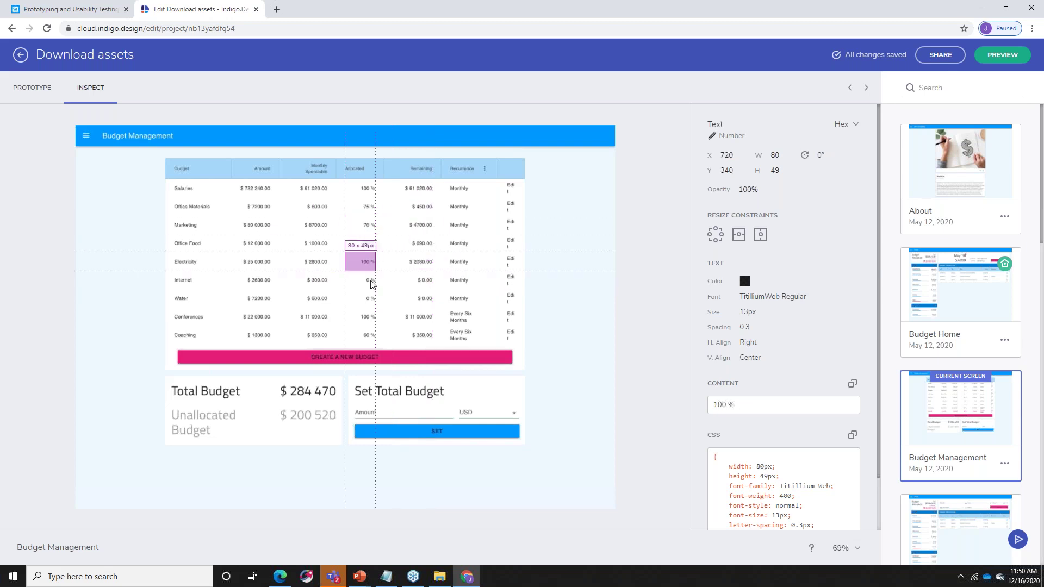
{"action": "left_click", "coordinate": [361, 316]}
{"action": "scroll", "coordinate": [773, 381], "scroll_direction": "down", "scroll_amount": 1}
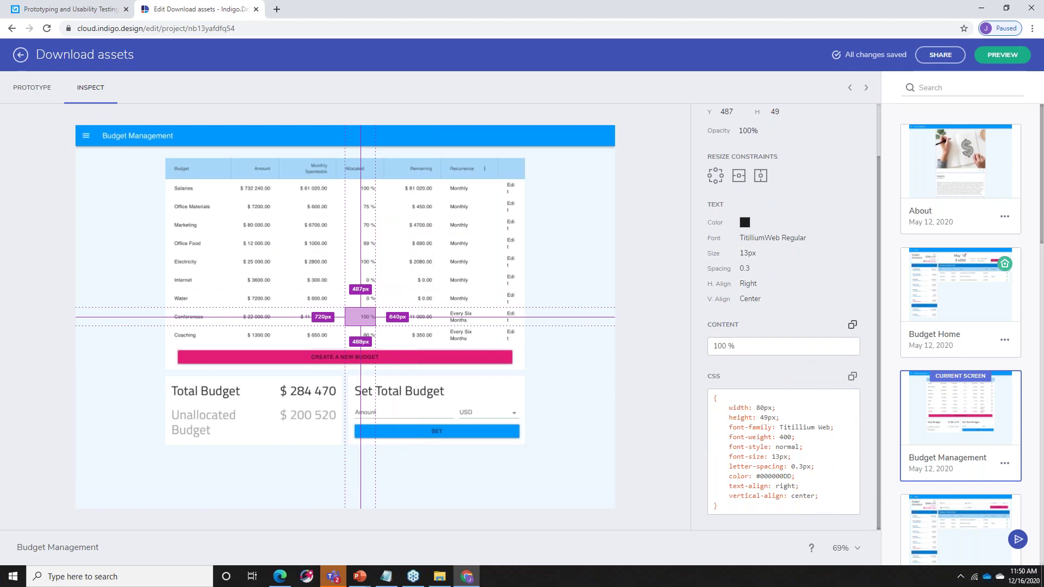
{"action": "left_click", "coordinate": [330, 262]}
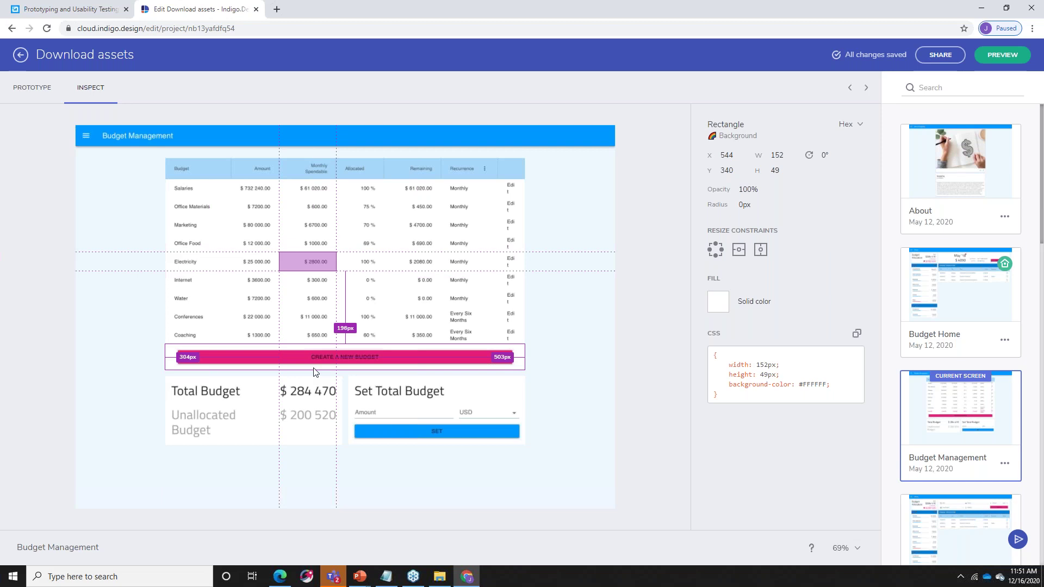
{"action": "left_click", "coordinate": [257, 227]}
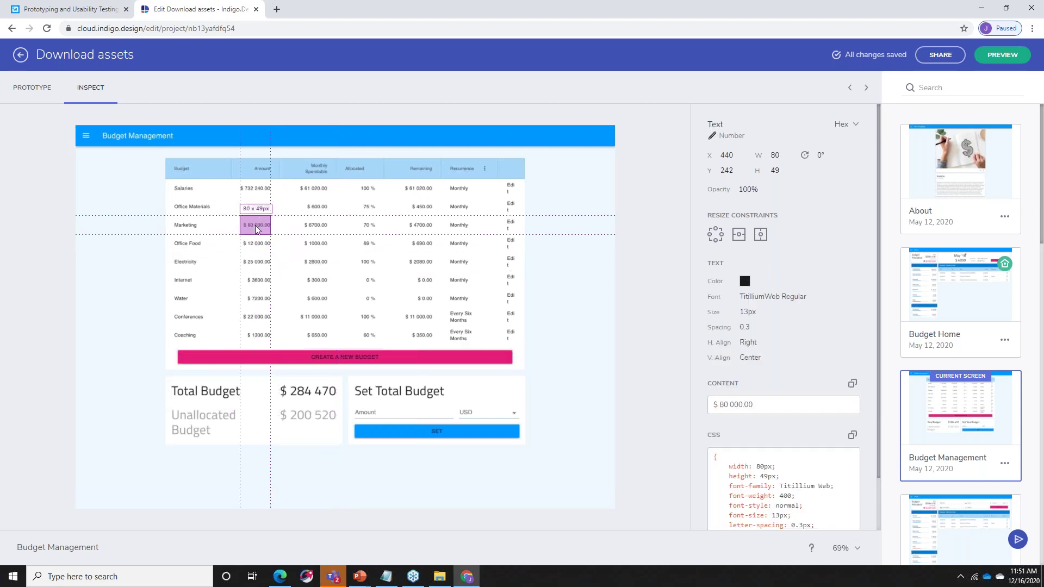
Return to the Customer Success workspace and open the Money App-mobile usability test
{"action": "left_click", "coordinate": [20, 54]}
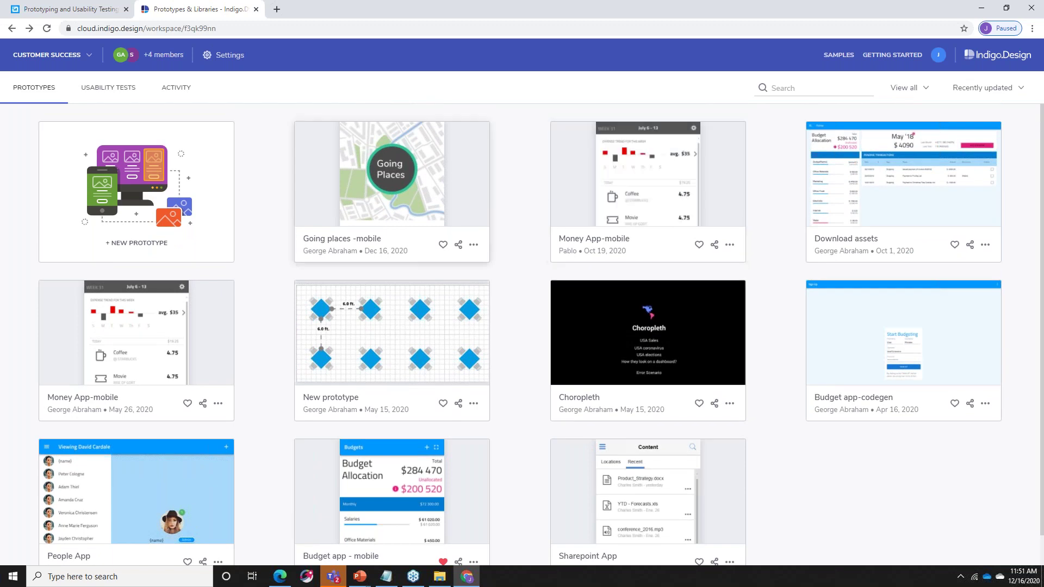
{"action": "left_click", "coordinate": [121, 87]}
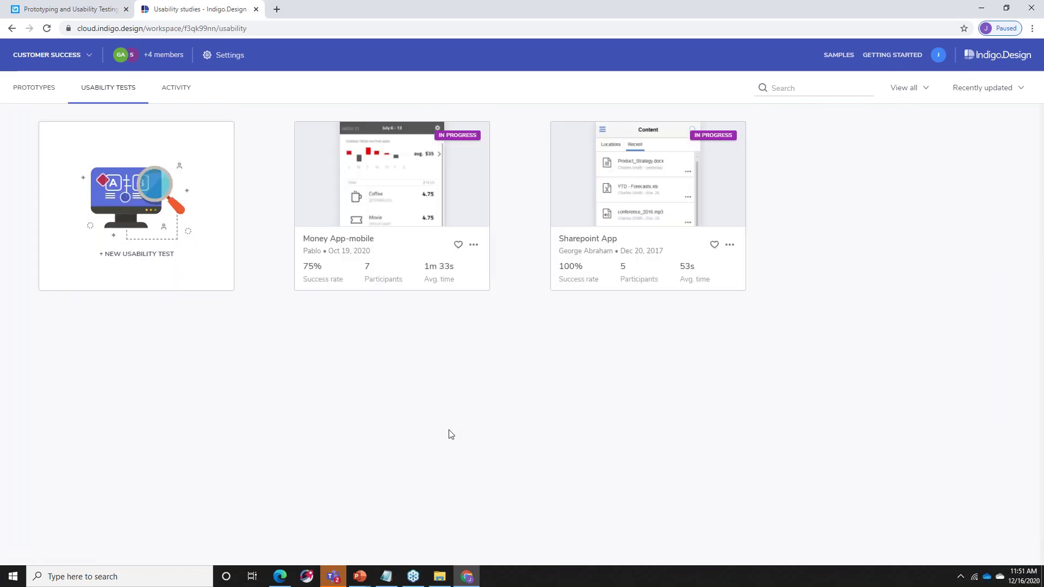
{"action": "left_click", "coordinate": [446, 242]}
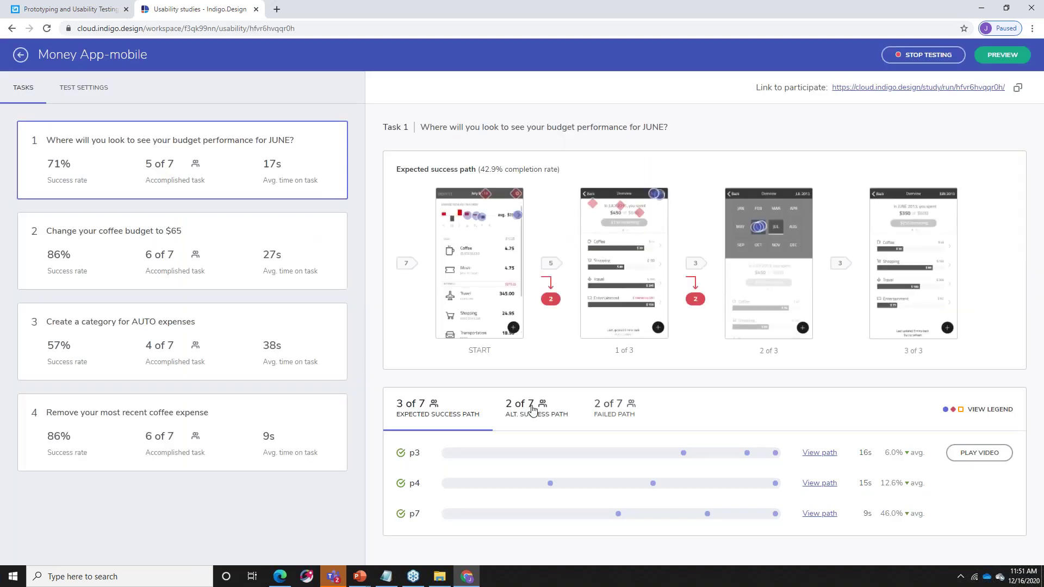
Review the results of tasks 2, 3 and 4, and show the alternative success paths for removing the most recent coffee expense
{"action": "left_click", "coordinate": [176, 277]}
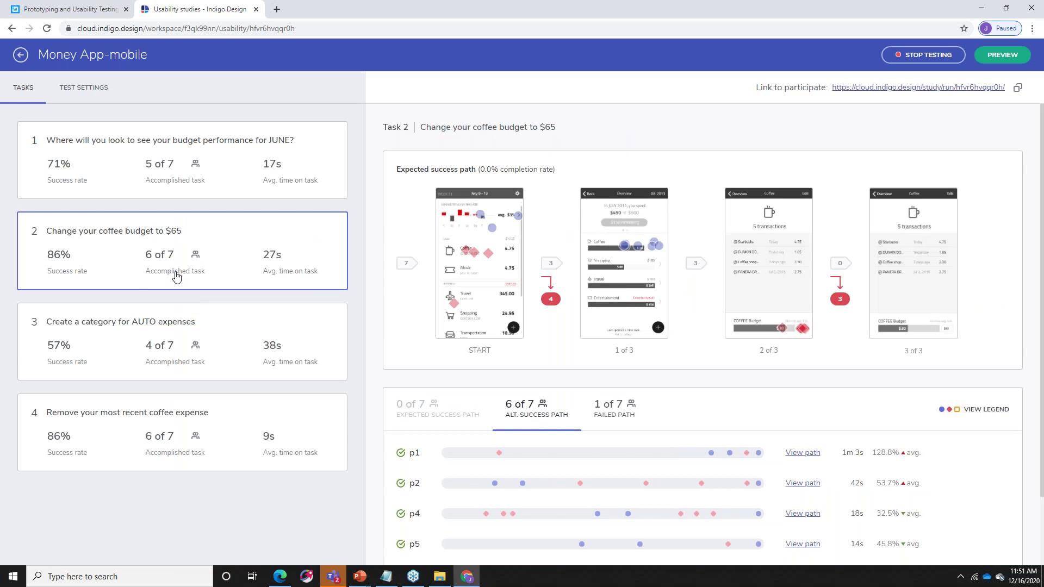
{"action": "left_click", "coordinate": [160, 350]}
{"action": "left_click", "coordinate": [157, 420]}
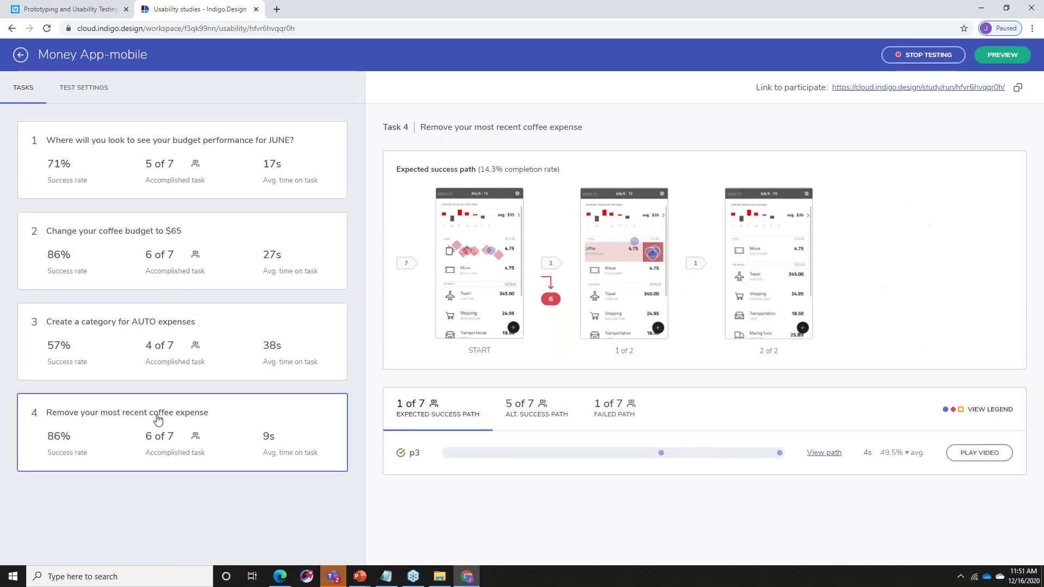
{"action": "left_click", "coordinate": [526, 419]}
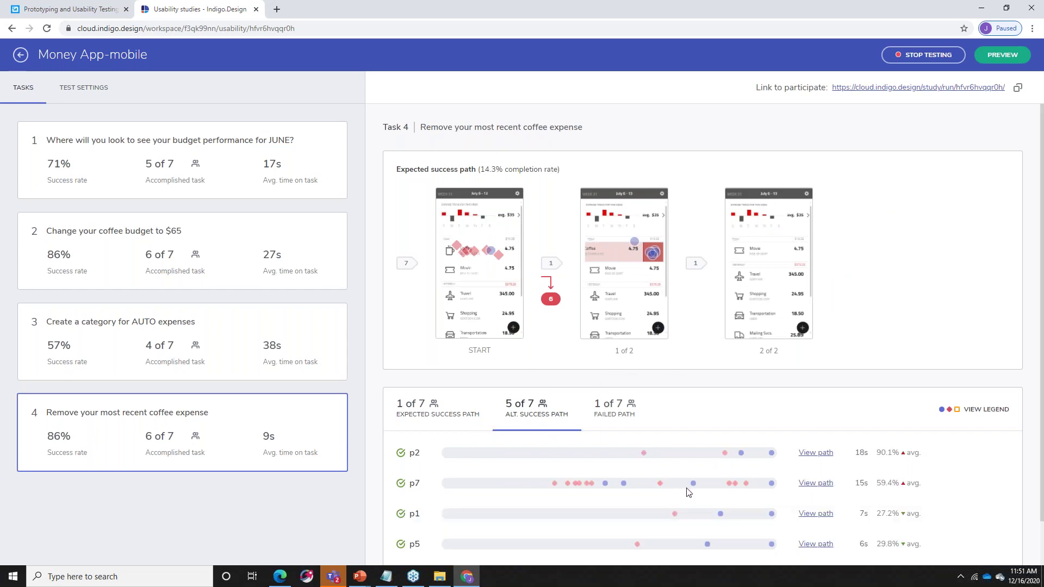
Examine participant p7's click path and video replay for the coffee expense task and close the dialog
{"action": "mouse_move", "coordinate": [693, 484]}
{"action": "left_click", "coordinate": [815, 483]}
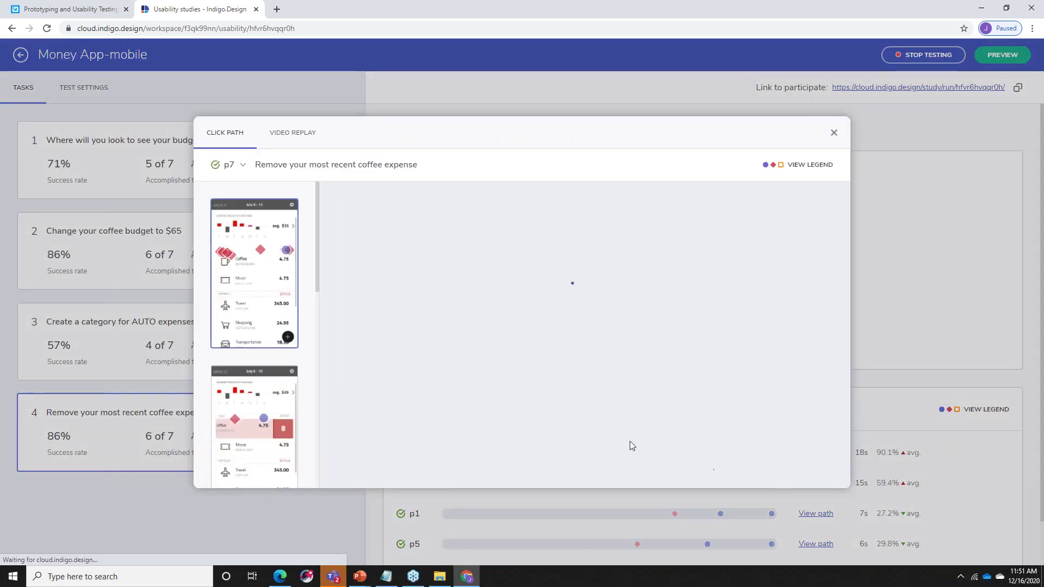
{"action": "left_click", "coordinate": [254, 424]}
{"action": "scroll", "coordinate": [268, 396], "scroll_direction": "down", "scroll_amount": 3}
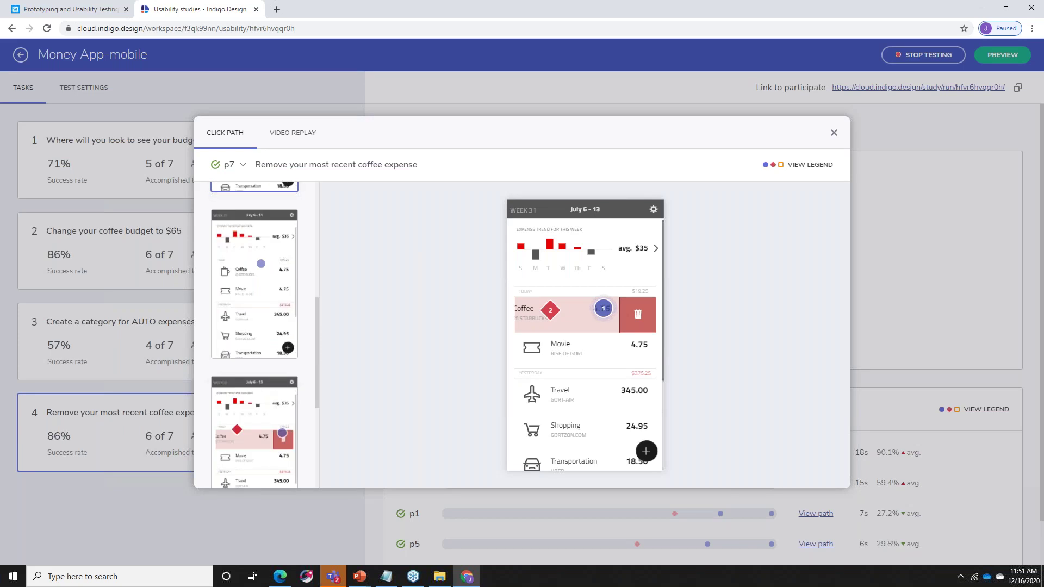
{"action": "left_click", "coordinate": [302, 135]}
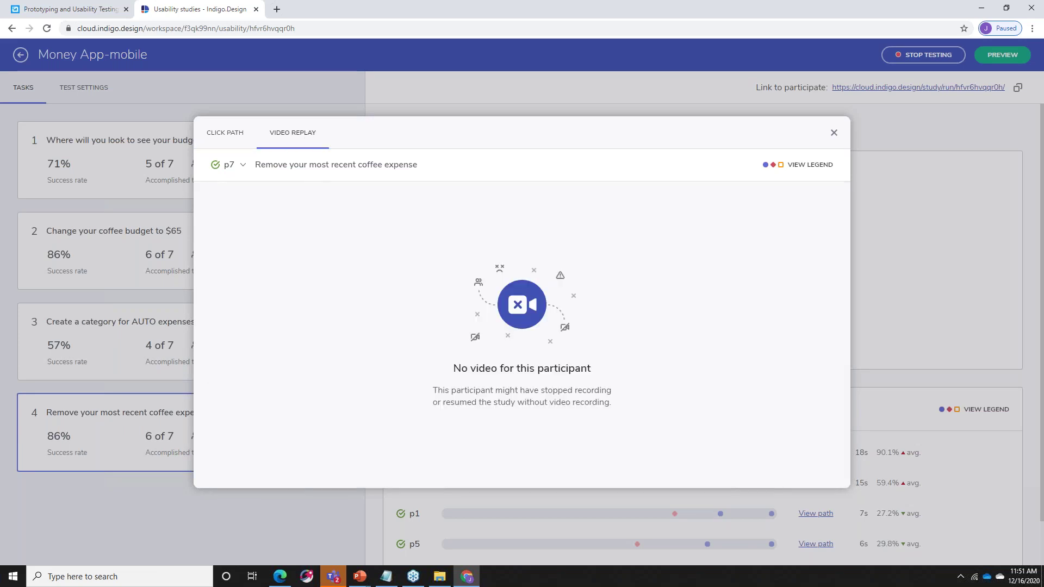
{"action": "left_click", "coordinate": [240, 136]}
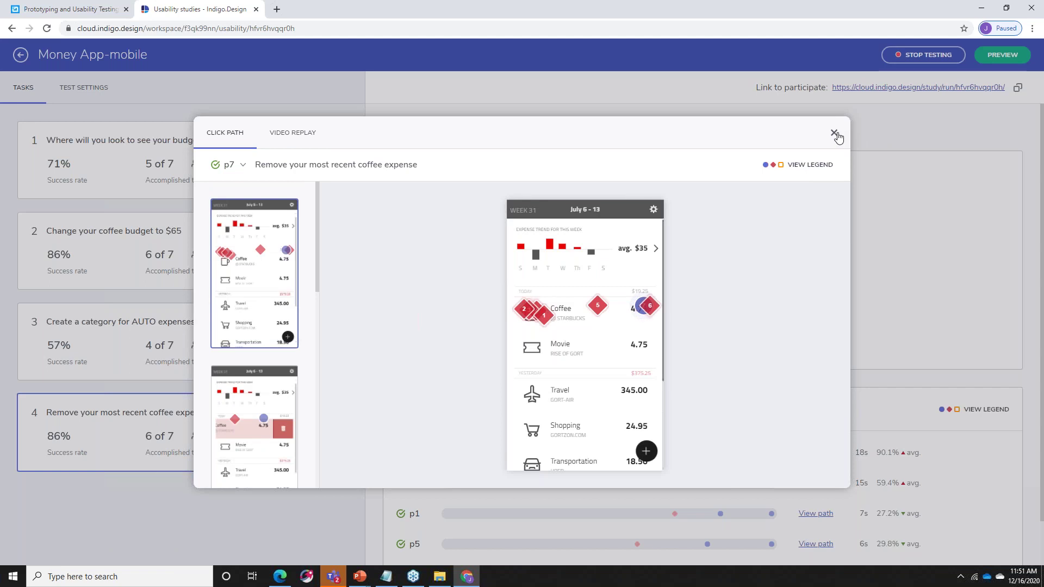
{"action": "left_click", "coordinate": [833, 132]}
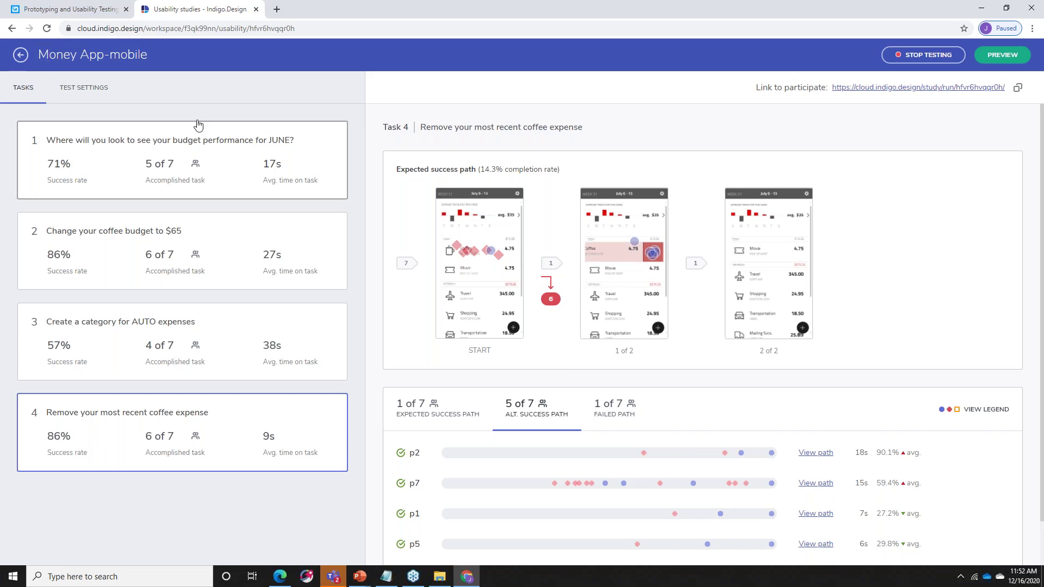
Return to the Customer Success workspace's prototypes, and look over the Indigo.Design product page on the Infragistics site
{"action": "left_click", "coordinate": [21, 55]}
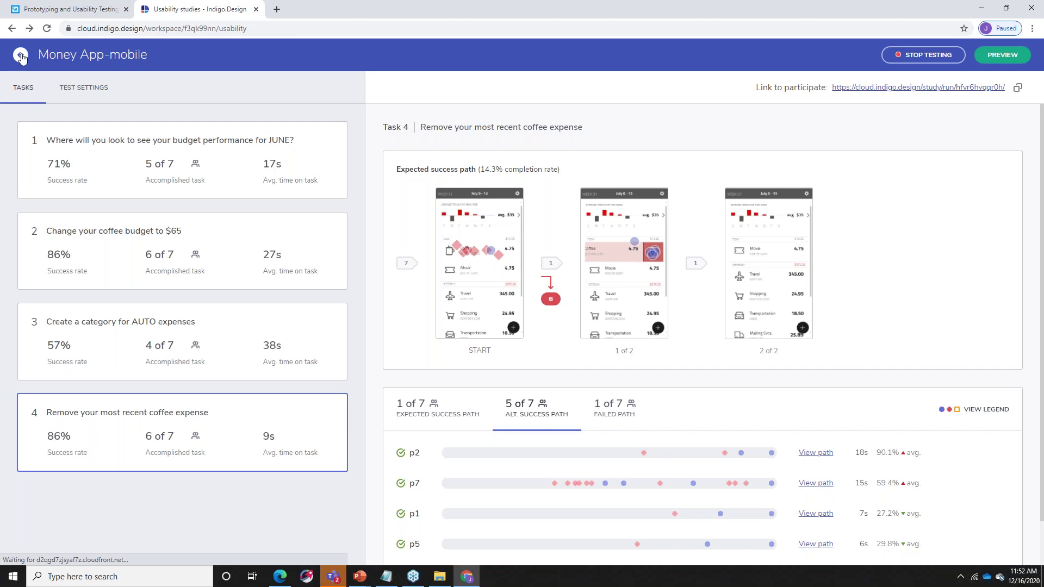
{"action": "left_click", "coordinate": [30, 88]}
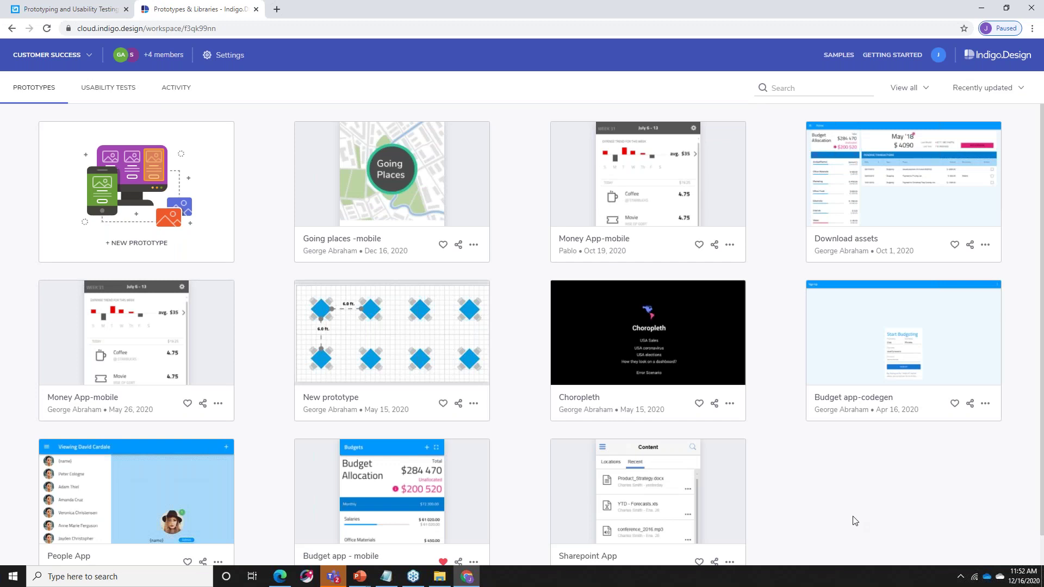
{"action": "left_click", "coordinate": [91, 10]}
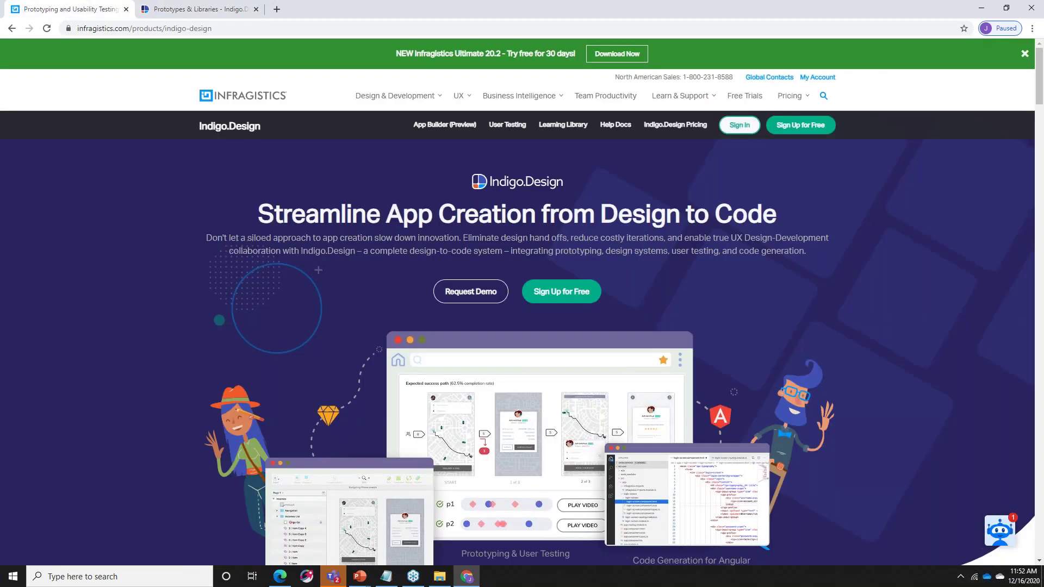
{"action": "mouse_move", "coordinate": [421, 98]}
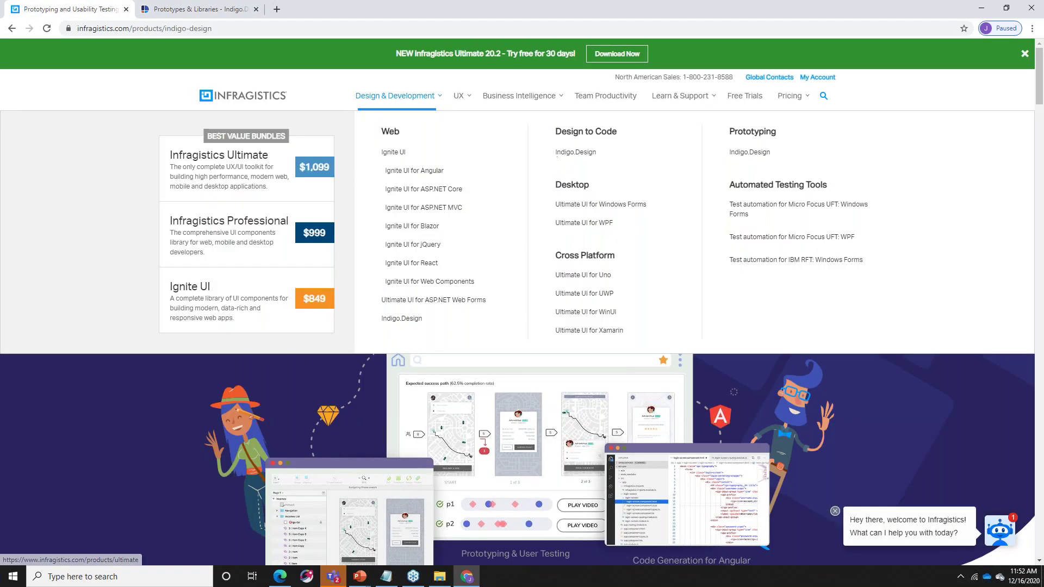
{"action": "left_click", "coordinate": [580, 153]}
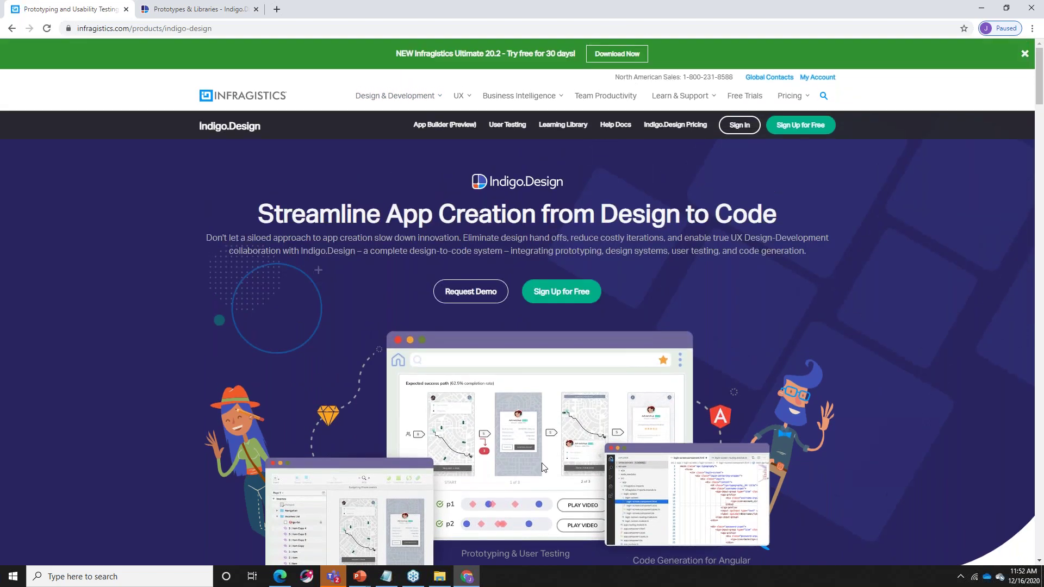
{"action": "scroll", "coordinate": [542, 468], "scroll_direction": "down", "scroll_amount": 15}
{"action": "scroll", "coordinate": [348, 488], "scroll_direction": "down", "scroll_amount": 3}
{"action": "scroll", "coordinate": [442, 128], "scroll_direction": "up", "scroll_amount": 18}
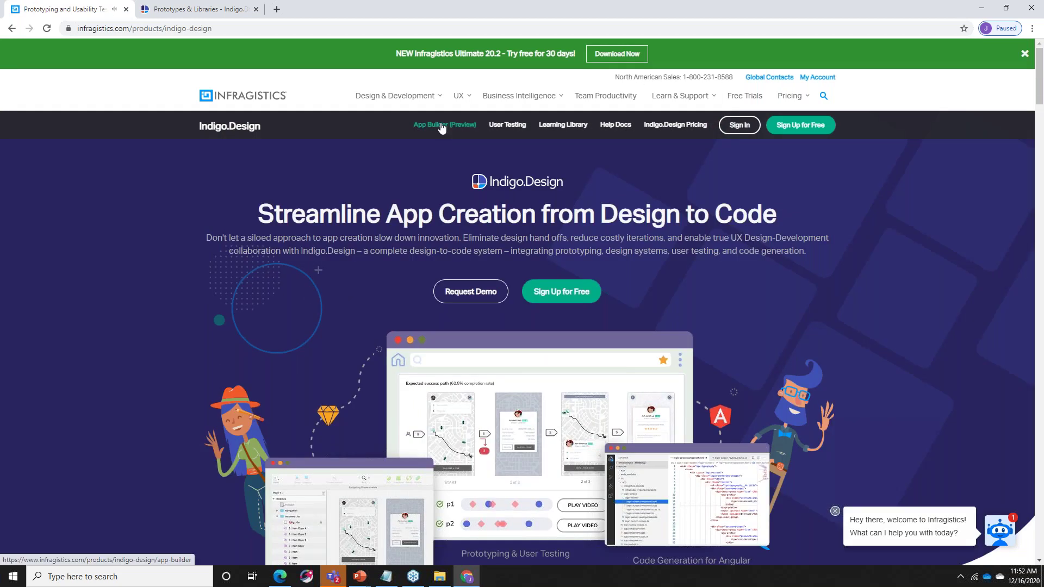
Open the App Builder (Preview) product page and review its features down to the contents of the public preview release
{"action": "left_click", "coordinate": [441, 127]}
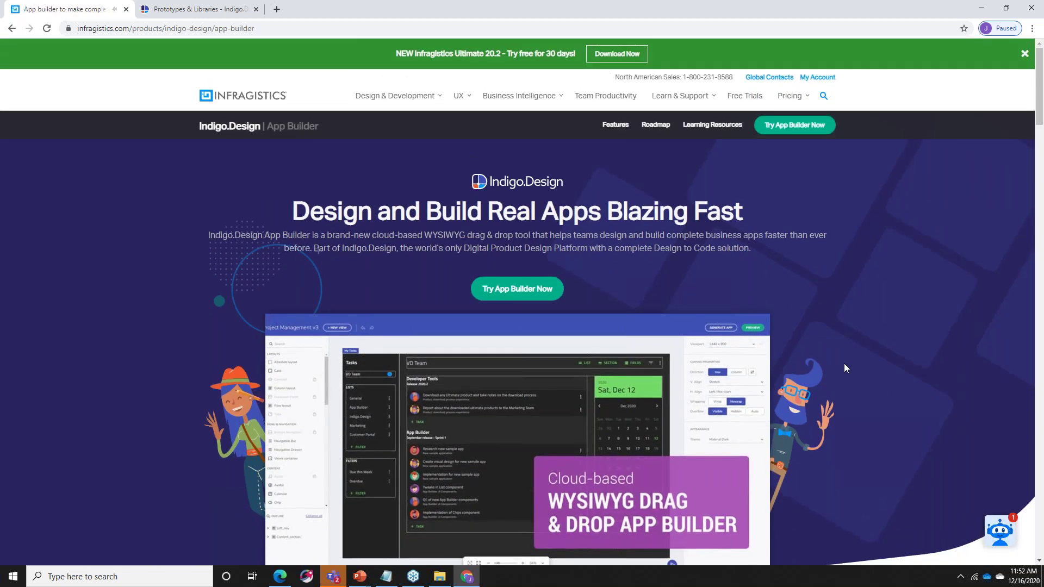
{"action": "scroll", "coordinate": [866, 399], "scroll_direction": "down", "scroll_amount": 2}
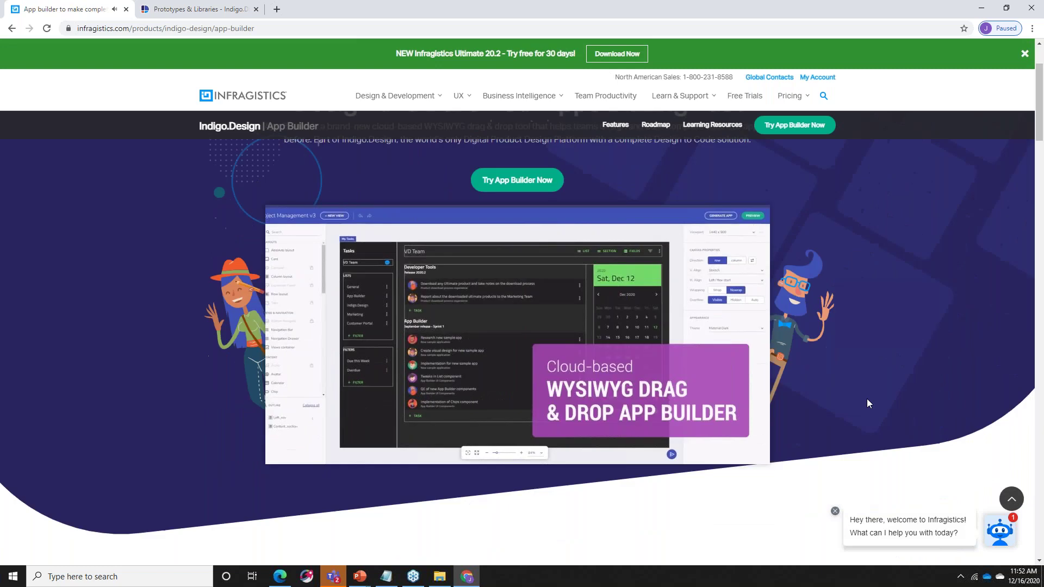
{"action": "scroll", "coordinate": [866, 403], "scroll_direction": "down", "scroll_amount": 8}
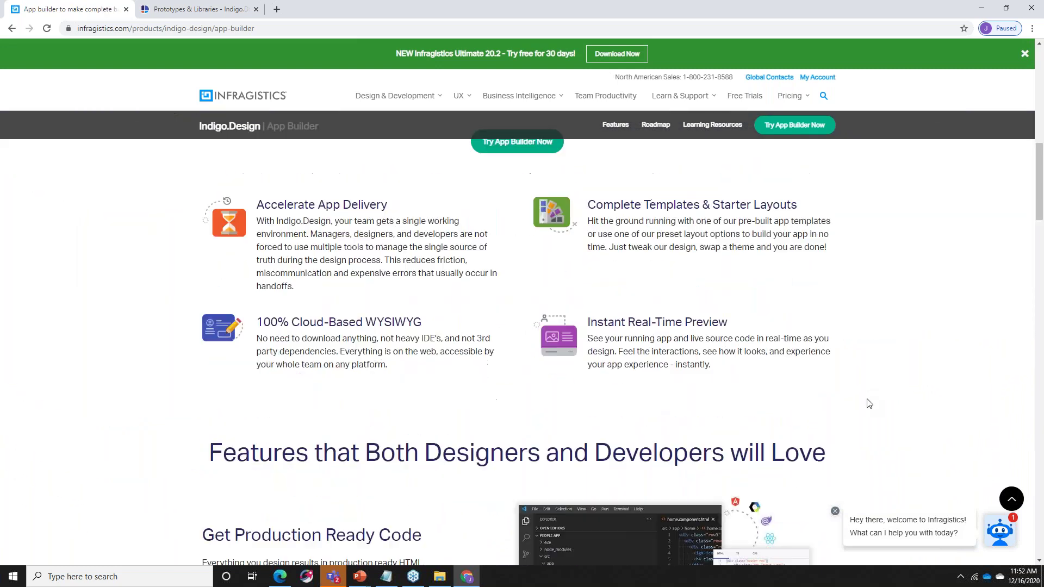
{"action": "scroll", "coordinate": [868, 402], "scroll_direction": "down", "scroll_amount": 5}
{"action": "scroll", "coordinate": [869, 402], "scroll_direction": "down", "scroll_amount": 3}
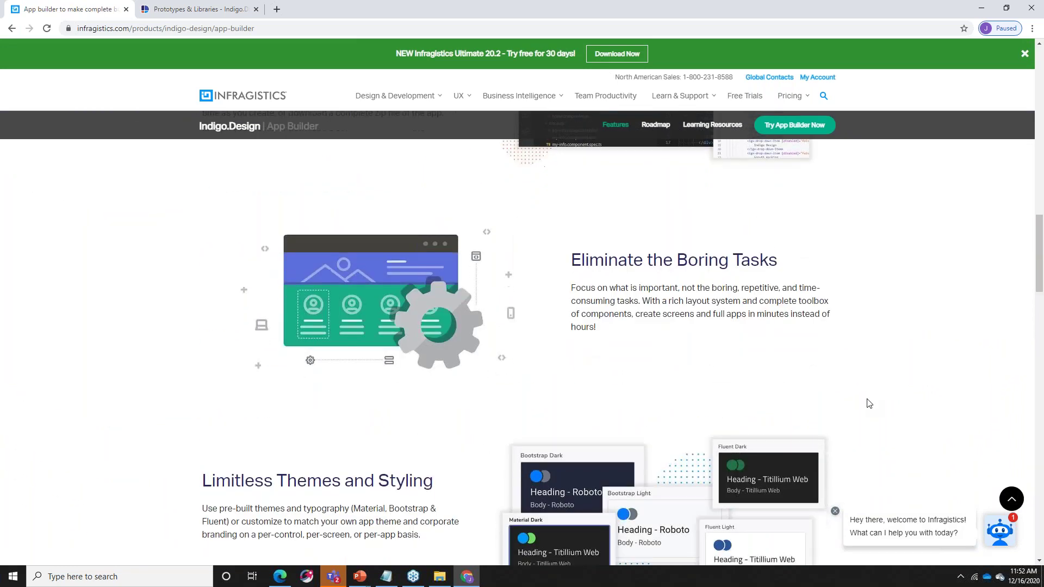
{"action": "scroll", "coordinate": [869, 403], "scroll_direction": "down", "scroll_amount": 18}
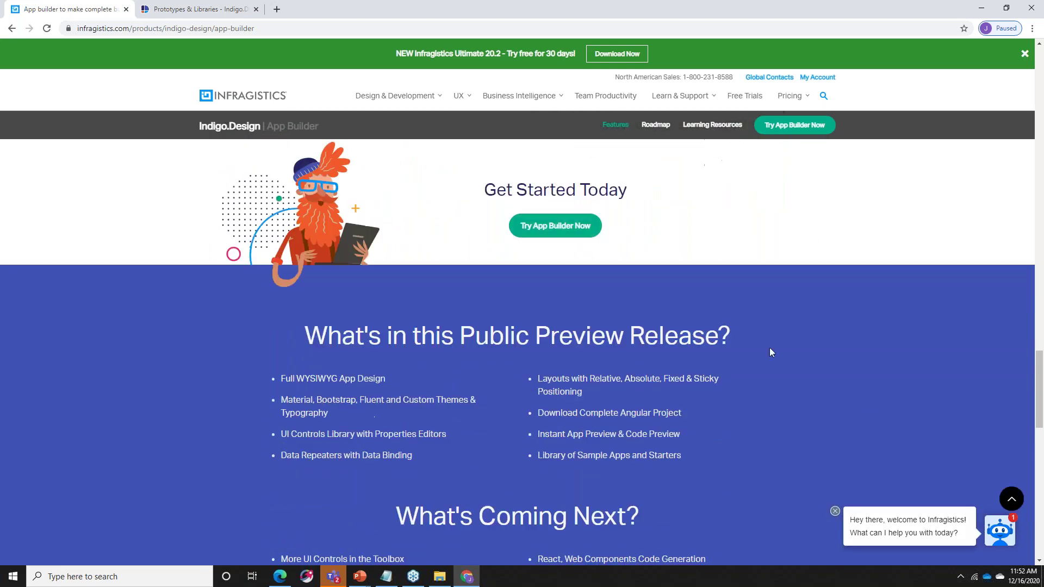
Launch Indigo App Builder from the product page and create a new app from the Task management Kanban sample
{"action": "left_click", "coordinate": [562, 228]}
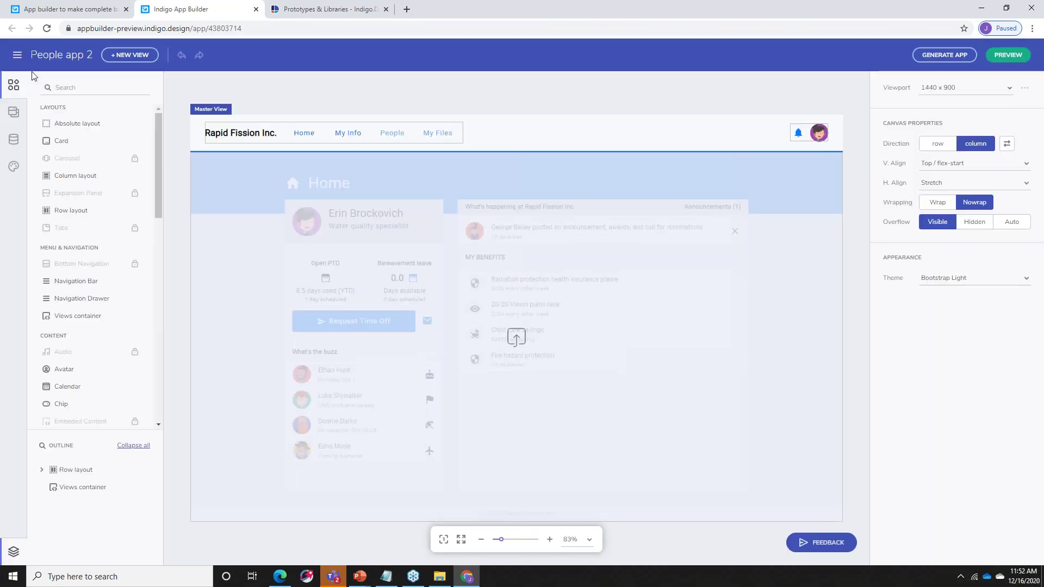
{"action": "left_click", "coordinate": [16, 55]}
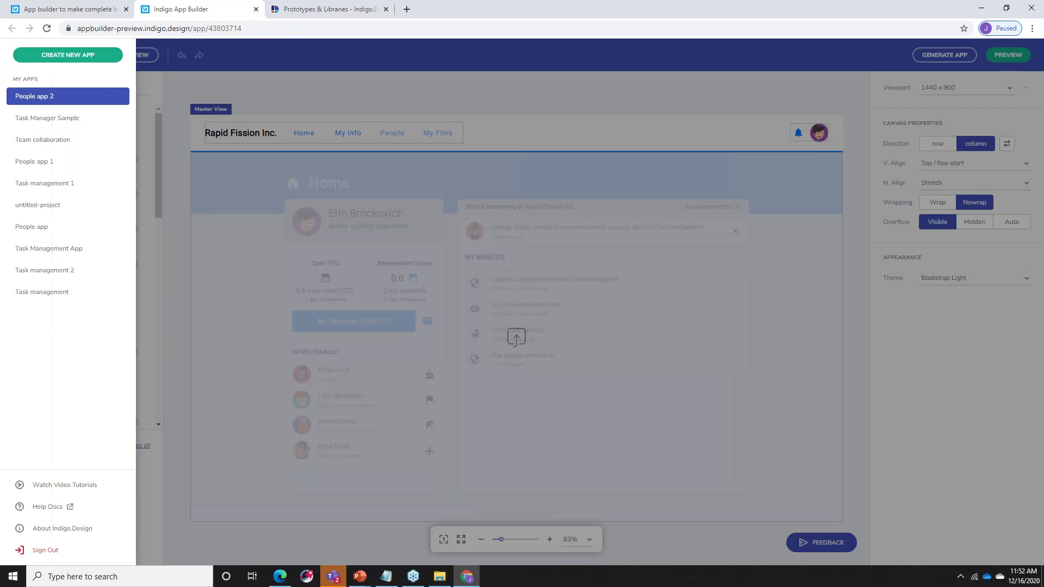
{"action": "left_click", "coordinate": [59, 56]}
{"action": "left_click", "coordinate": [517, 339]}
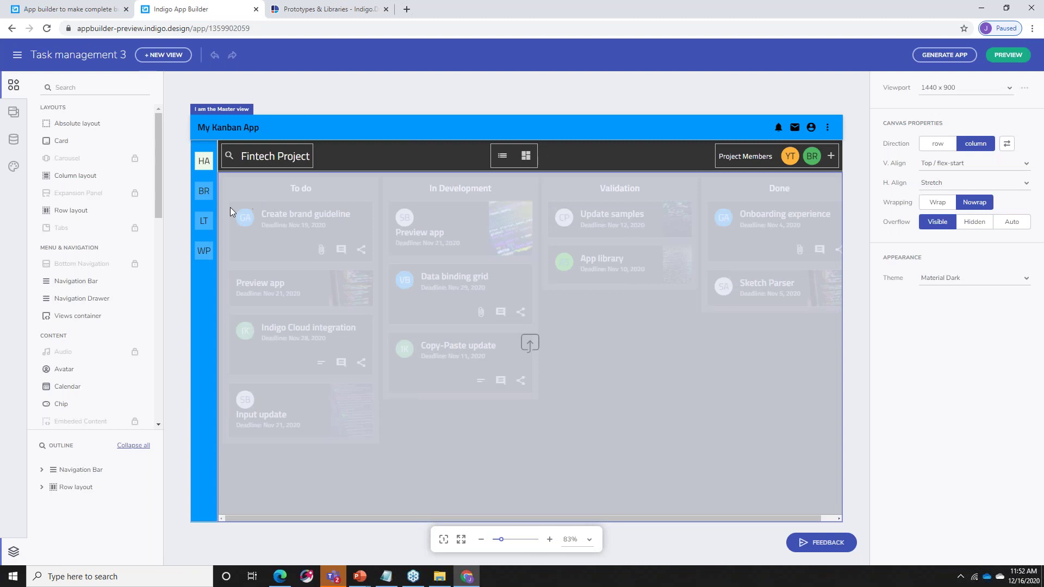
Look through the app's List View and Kanban board views and inspect the Indigo Cloud integration and Create brand guideline list items
{"action": "left_click", "coordinate": [14, 112]}
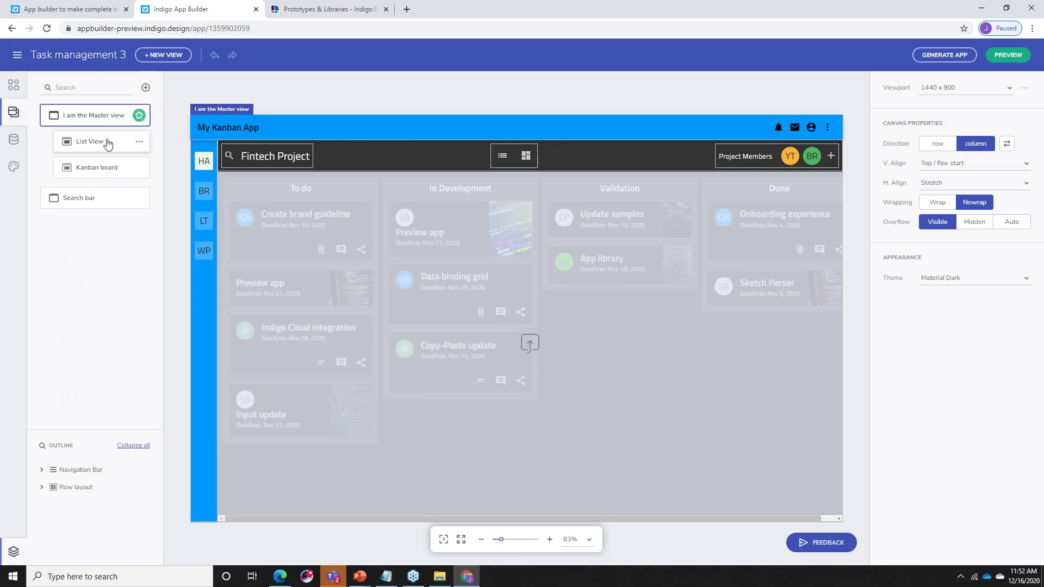
{"action": "left_click", "coordinate": [106, 143]}
{"action": "left_click", "coordinate": [104, 169]}
{"action": "left_click", "coordinate": [105, 143]}
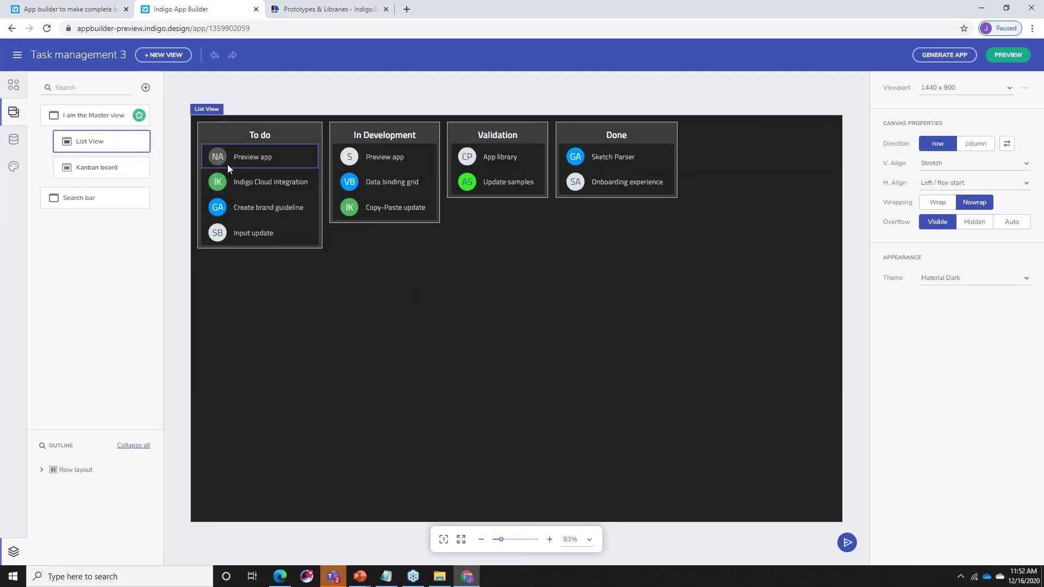
{"action": "left_click", "coordinate": [245, 173]}
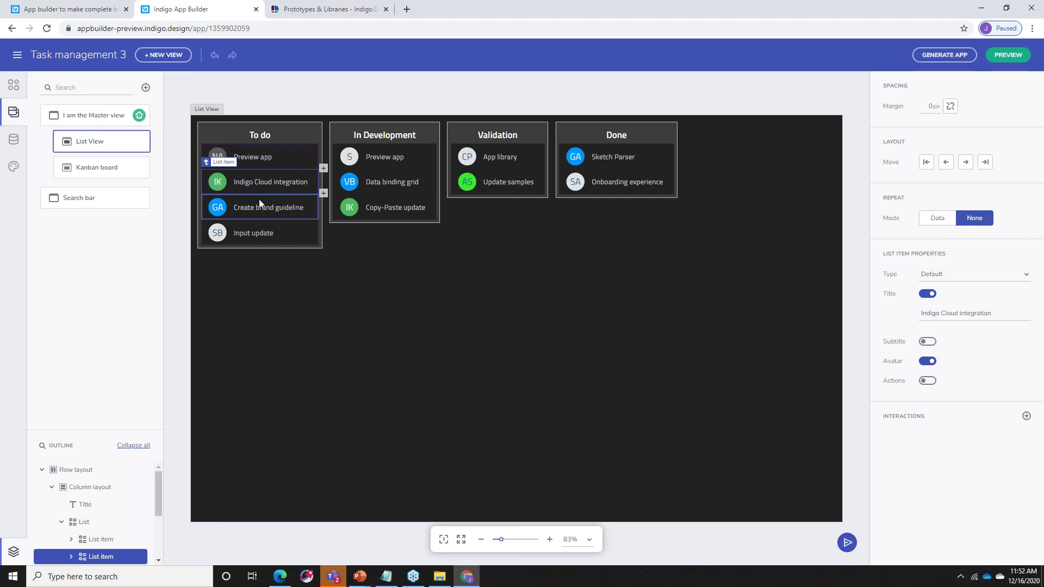
{"action": "left_click", "coordinate": [260, 200]}
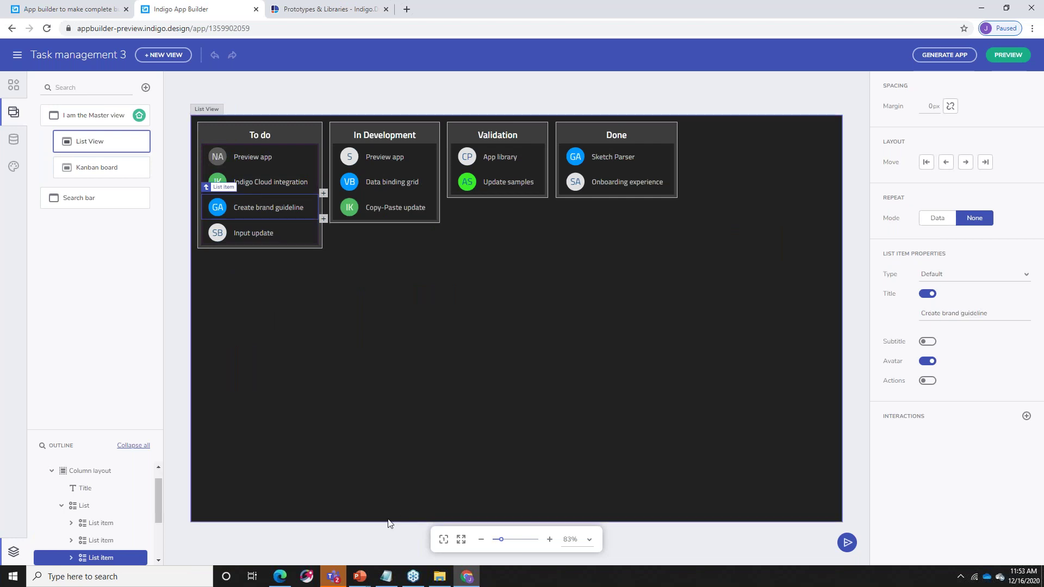
Switch to the Indigo.Design App Builder slide show in PowerPoint and advance from the Get Started slide to the team contacts slide
{"action": "mouse_move", "coordinate": [362, 584]}
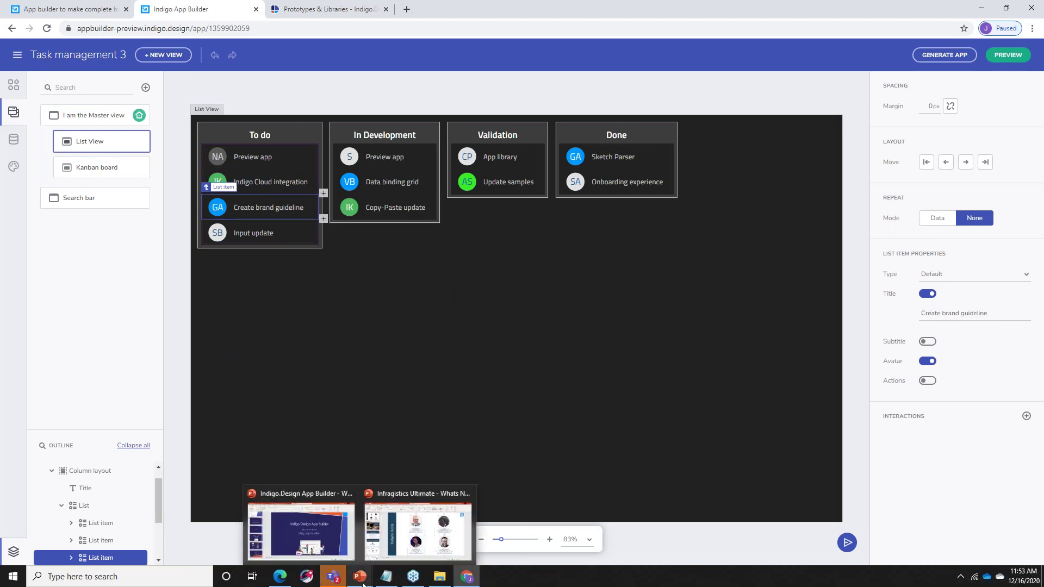
{"action": "left_click", "coordinate": [336, 535]}
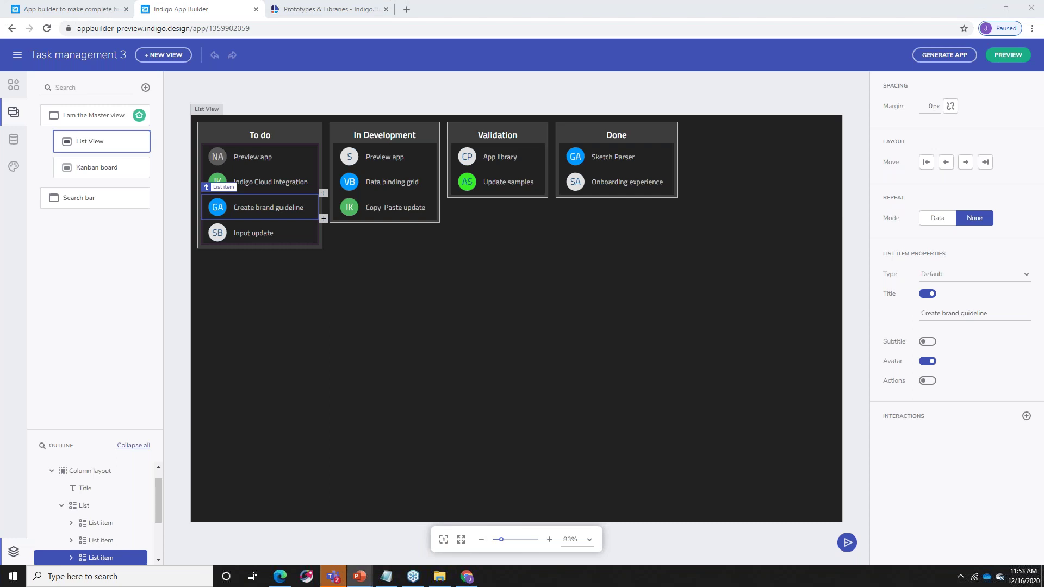
{"action": "key", "text": "alt+Tab"}
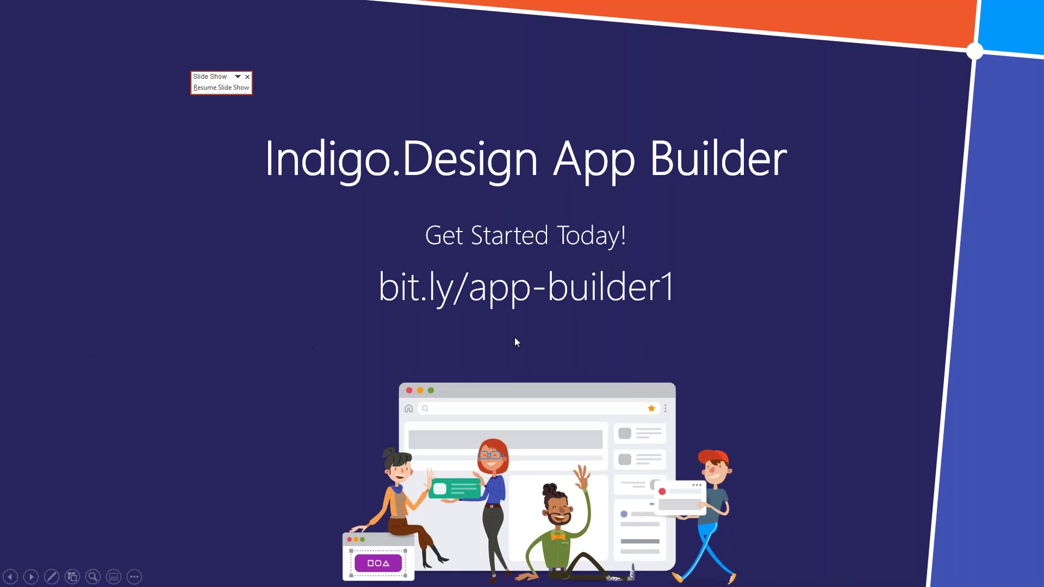
{"action": "left_click", "coordinate": [760, 312]}
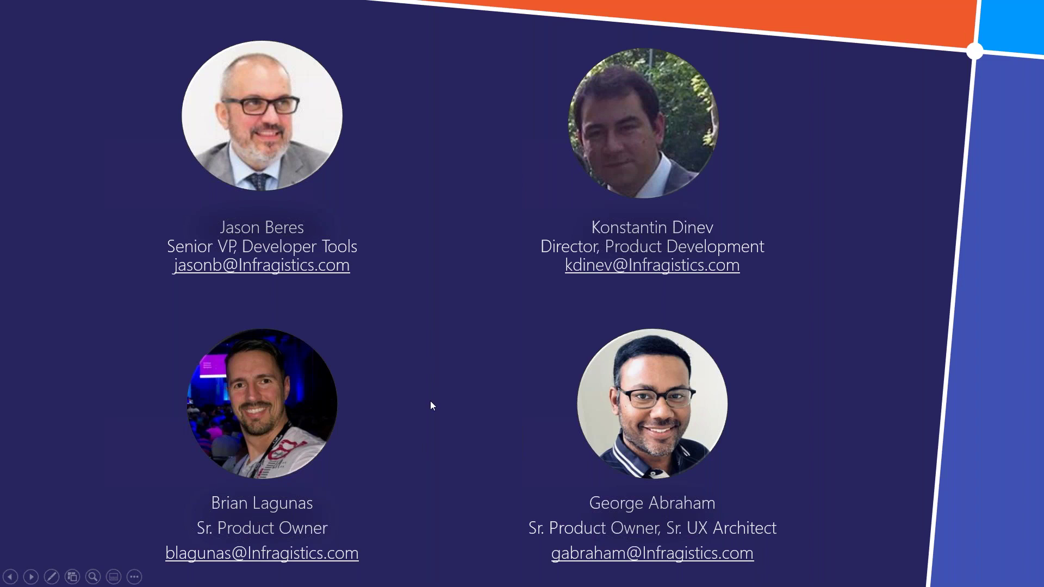
Return to Chrome, clear the selection in App Builder's List View, and open the Indigo App-Builder workspace on Indigo.Design cloud
{"action": "key", "text": "alt+Tab"}
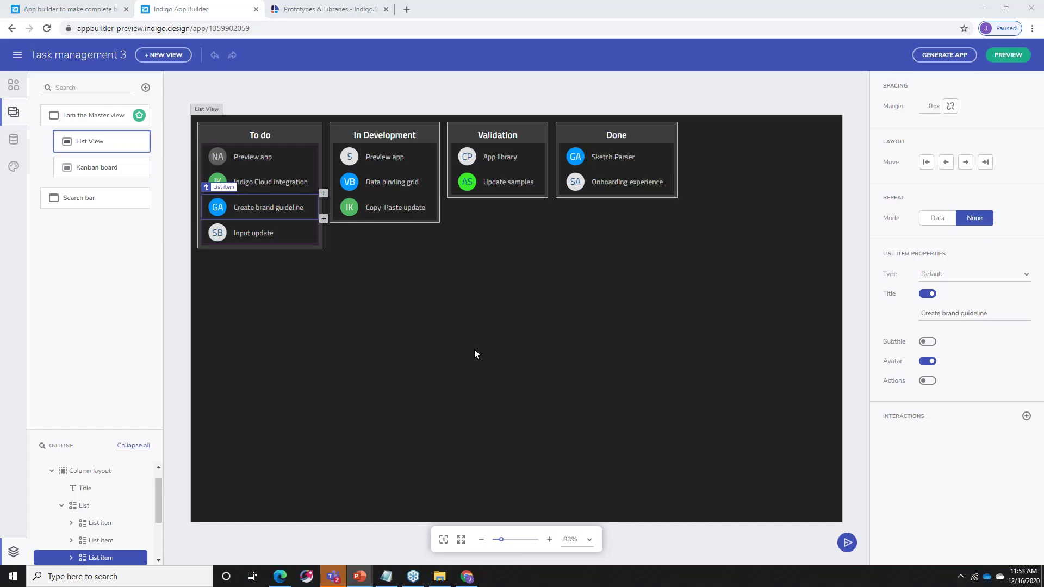
{"action": "left_click", "coordinate": [681, 102]}
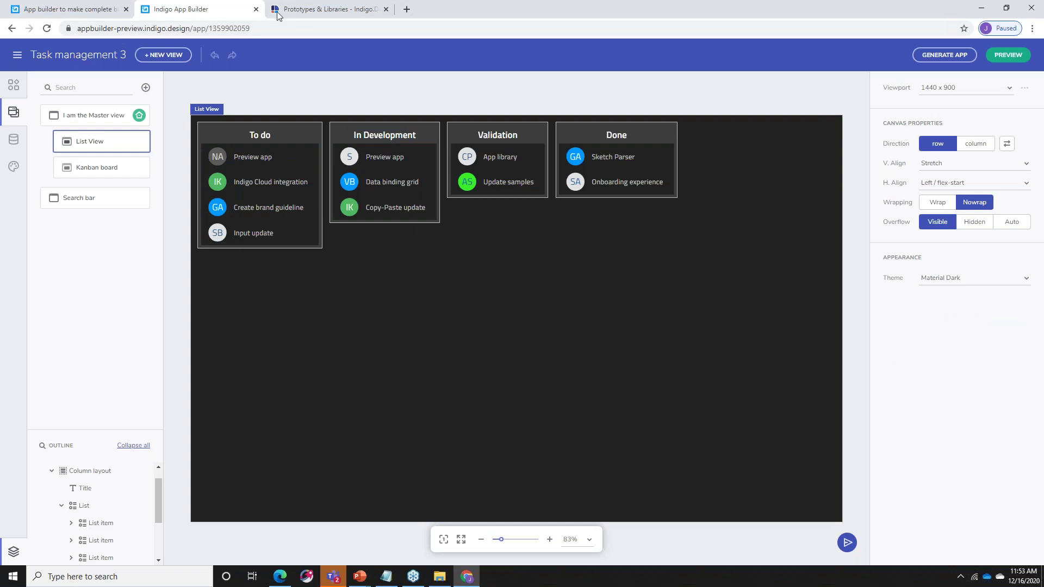
{"action": "left_click", "coordinate": [302, 9]}
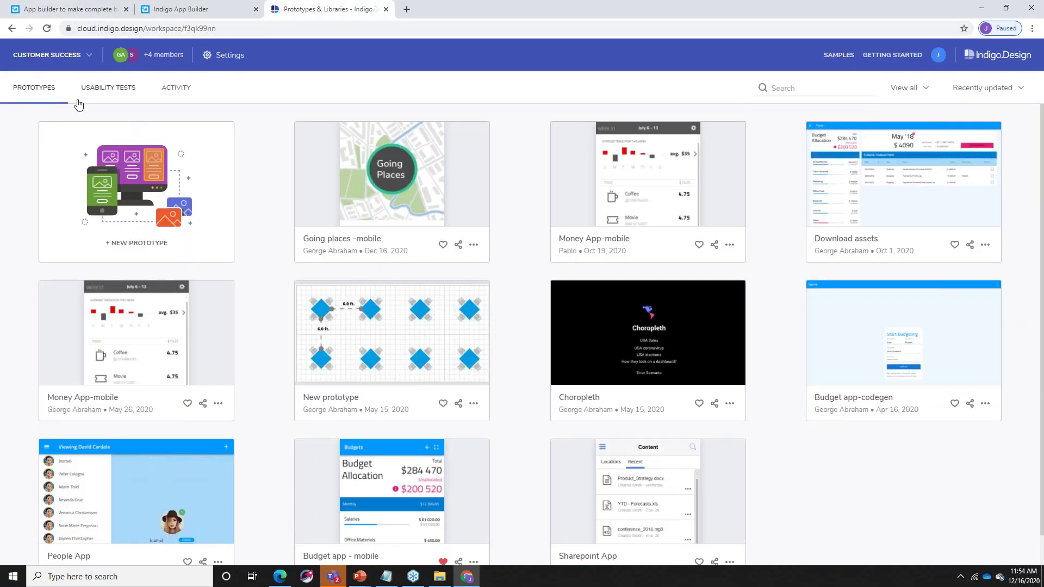
{"action": "left_click", "coordinate": [79, 57]}
{"action": "key", "text": "Escape"}
{"action": "left_click", "coordinate": [53, 61]}
{"action": "left_click", "coordinate": [34, 175]}
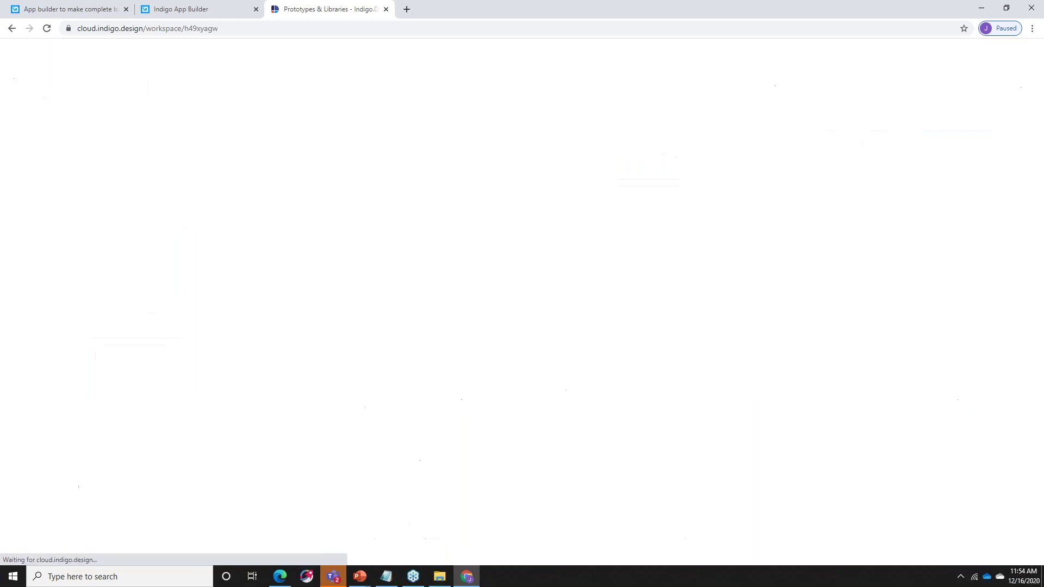
Browse the prototypes stored in the Indigo App-Builder workspace
{"action": "scroll", "coordinate": [791, 424], "scroll_direction": "down", "scroll_amount": 8}
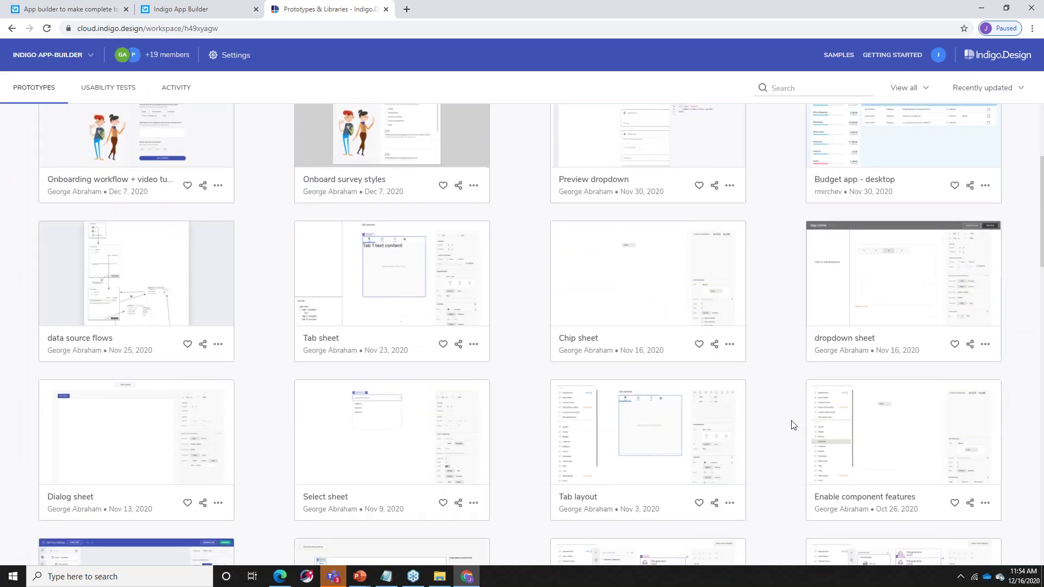
{"action": "scroll", "coordinate": [791, 424], "scroll_direction": "down", "scroll_amount": 1}
{"action": "scroll", "coordinate": [791, 425], "scroll_direction": "down", "scroll_amount": 10}
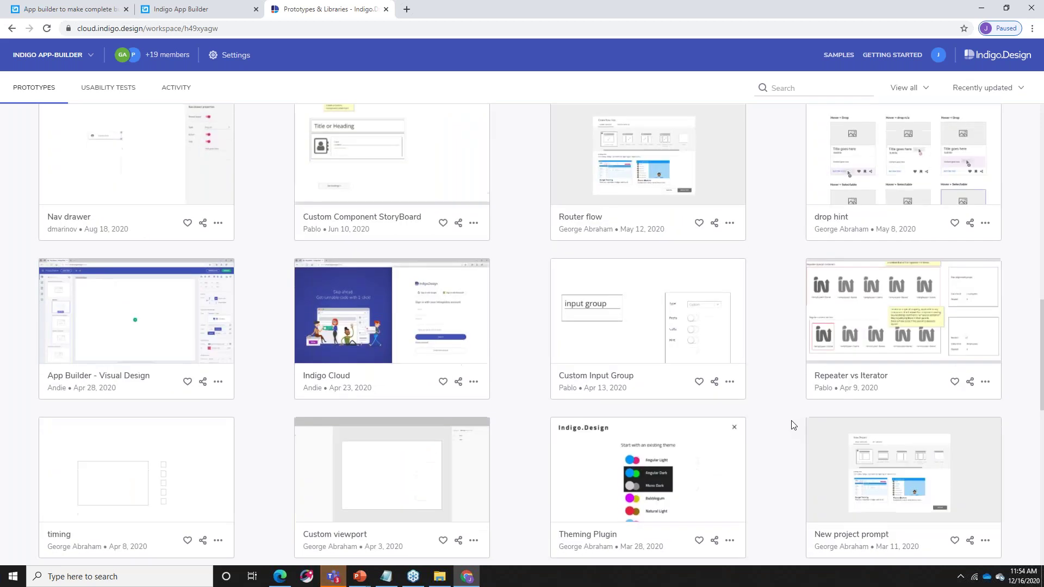
{"action": "scroll", "coordinate": [791, 424], "scroll_direction": "down", "scroll_amount": 2}
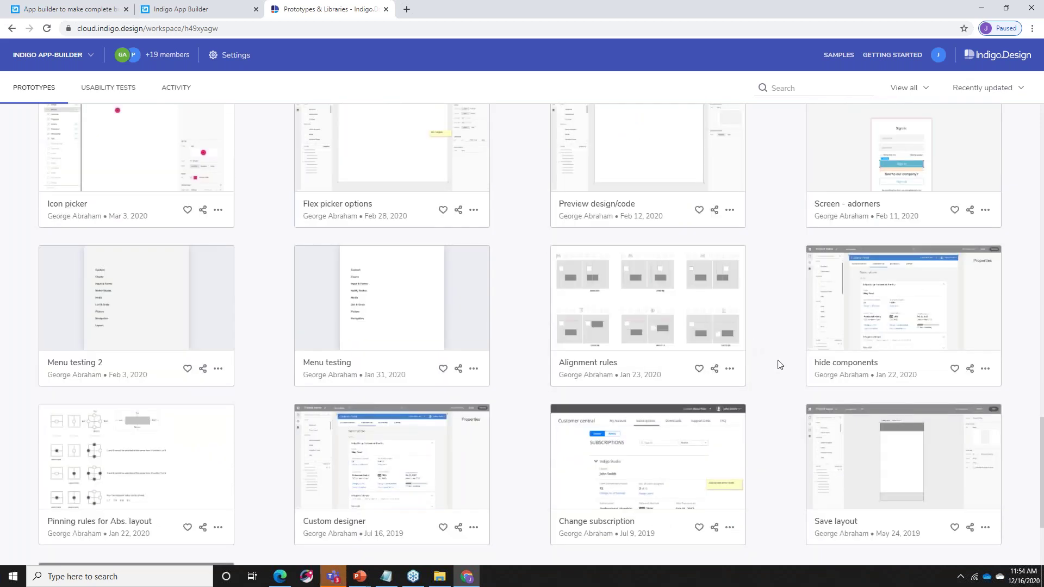
{"action": "scroll", "coordinate": [772, 351], "scroll_direction": "down", "scroll_amount": 3}
{"action": "scroll", "coordinate": [777, 359], "scroll_direction": "up", "scroll_amount": 5}
{"action": "scroll", "coordinate": [780, 365], "scroll_direction": "up", "scroll_amount": 4}
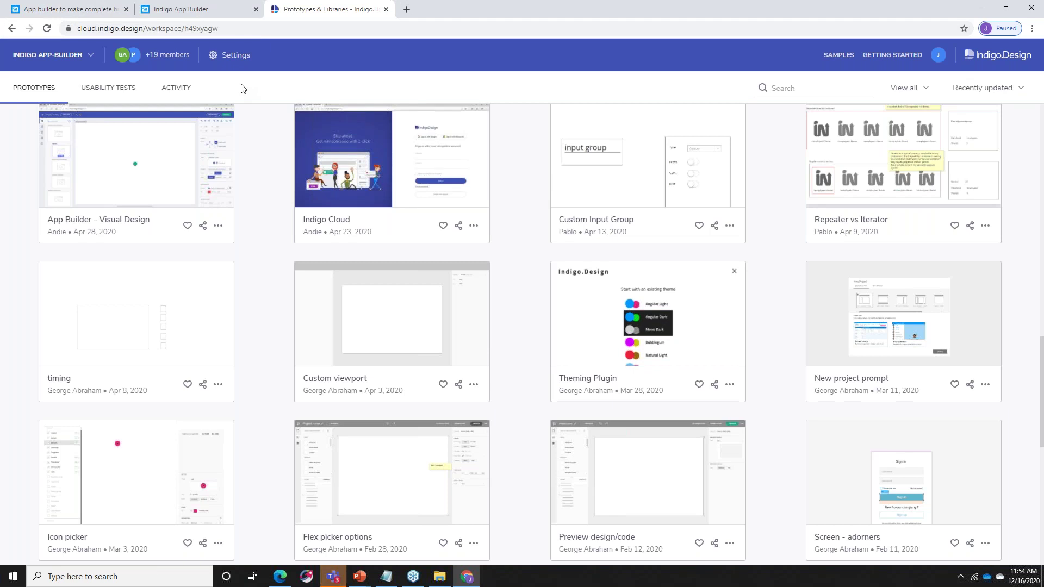
View the workspace's member settings and its usability tests, ending back on the prototypes
{"action": "left_click", "coordinate": [172, 56]}
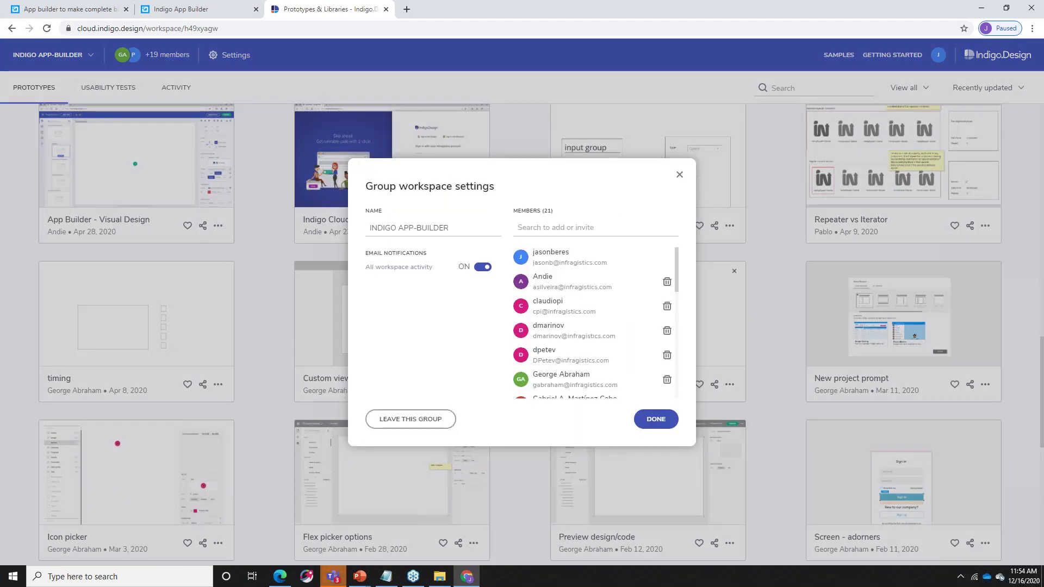
{"action": "left_click", "coordinate": [679, 175]}
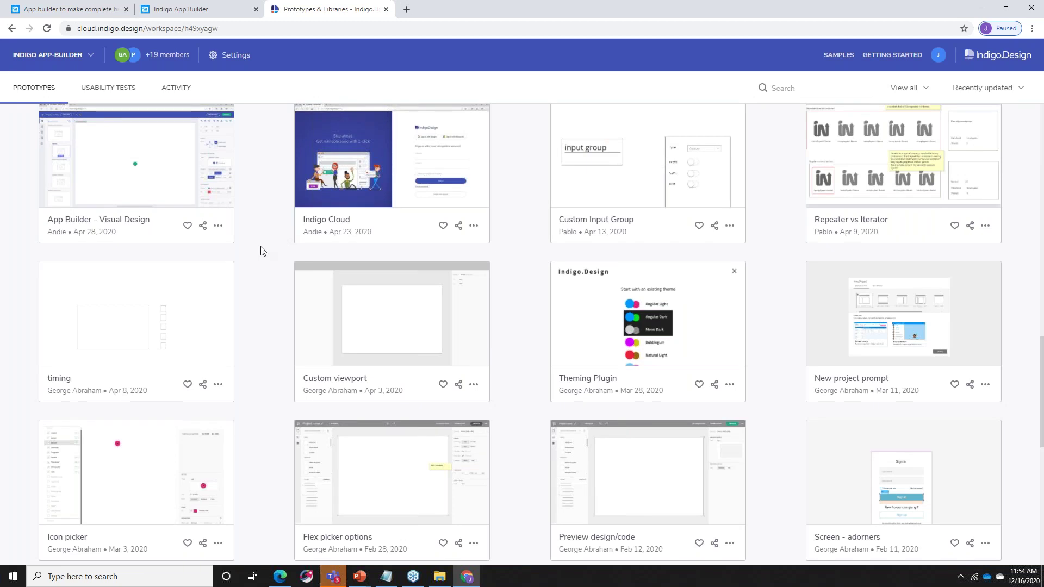
{"action": "left_click", "coordinate": [108, 87]}
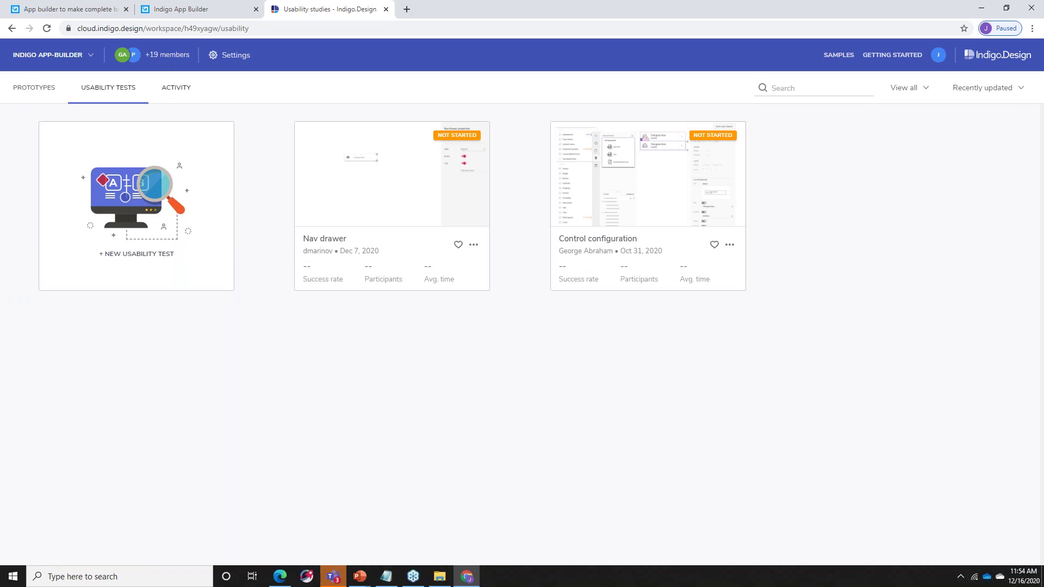
{"action": "left_click", "coordinate": [42, 90]}
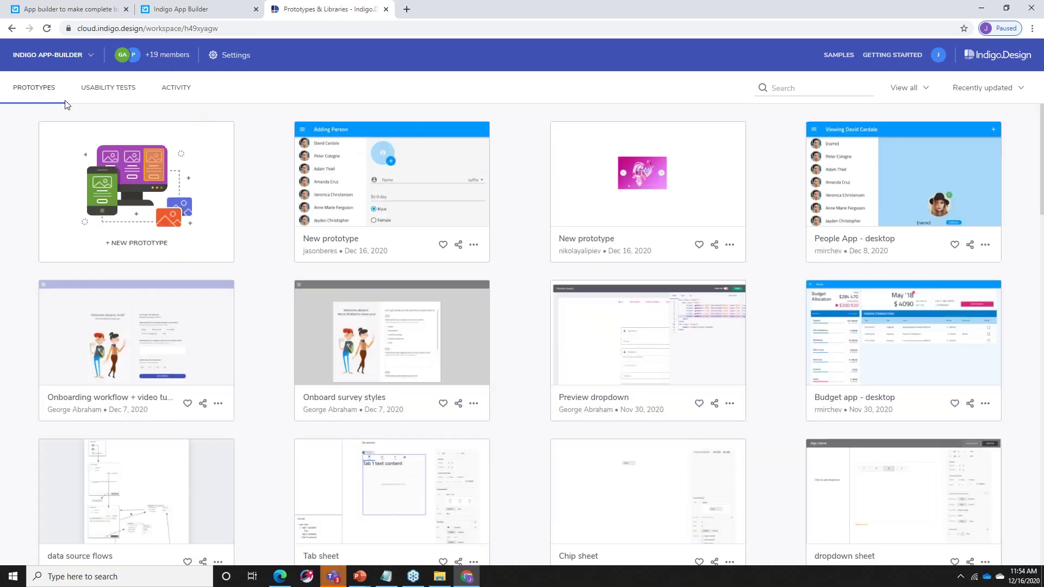
Switch the workspace to My Projects and look over the prototypes there
{"action": "left_click", "coordinate": [80, 60]}
{"action": "left_click", "coordinate": [63, 79]}
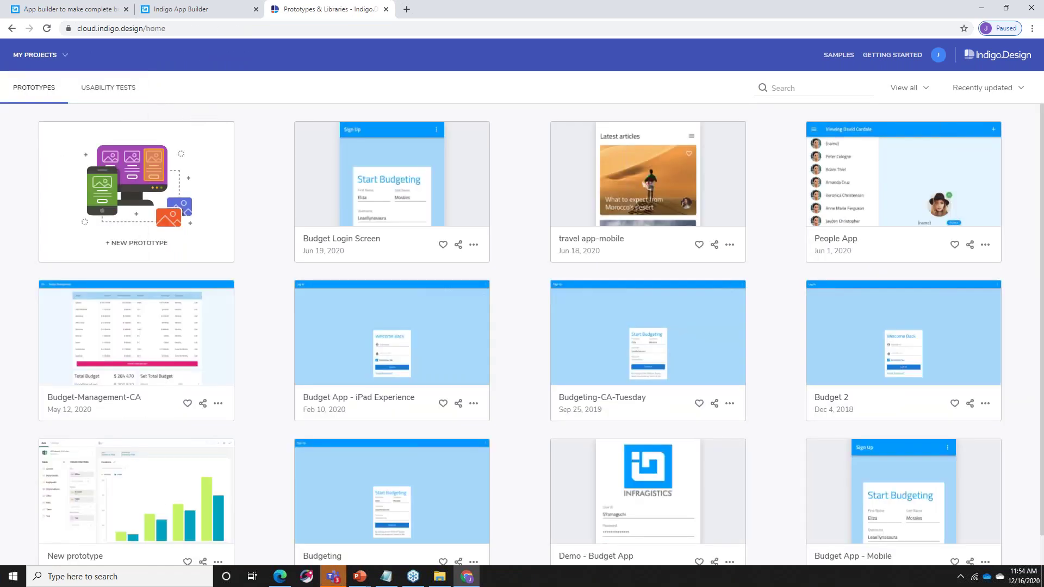
{"action": "scroll", "coordinate": [252, 369], "scroll_direction": "down", "scroll_amount": 1}
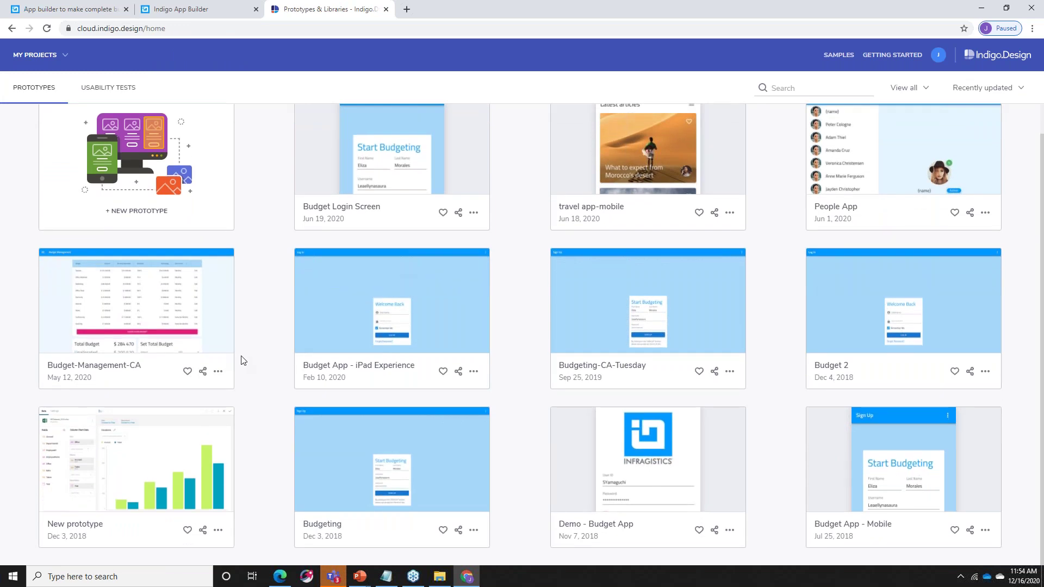
Show the App Builder product page again, and switch to the PowerPoint slide show and advance to the closing Thank You slide
{"action": "left_click", "coordinate": [93, 13]}
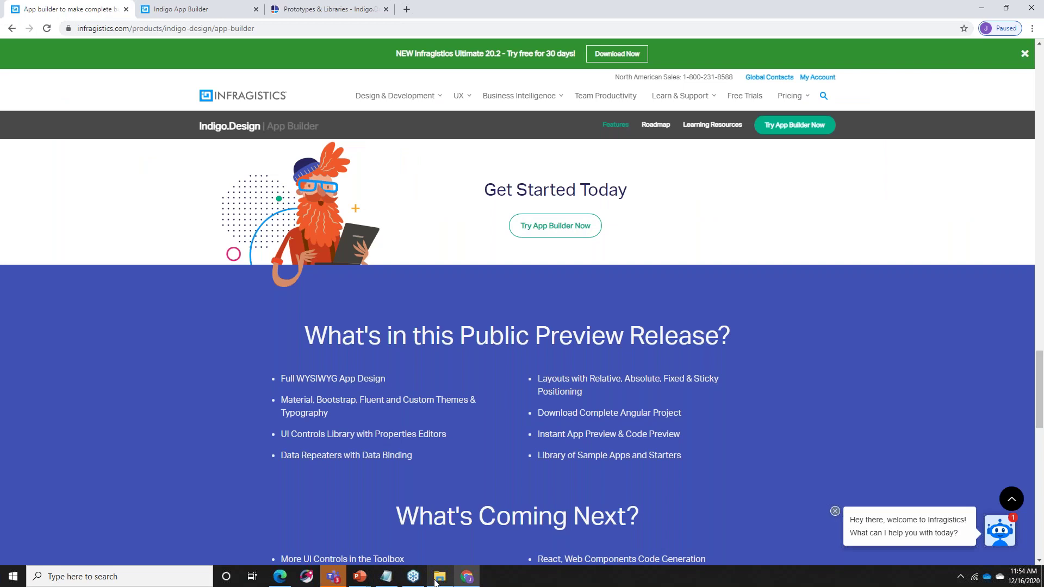
{"action": "left_click", "coordinate": [359, 576]}
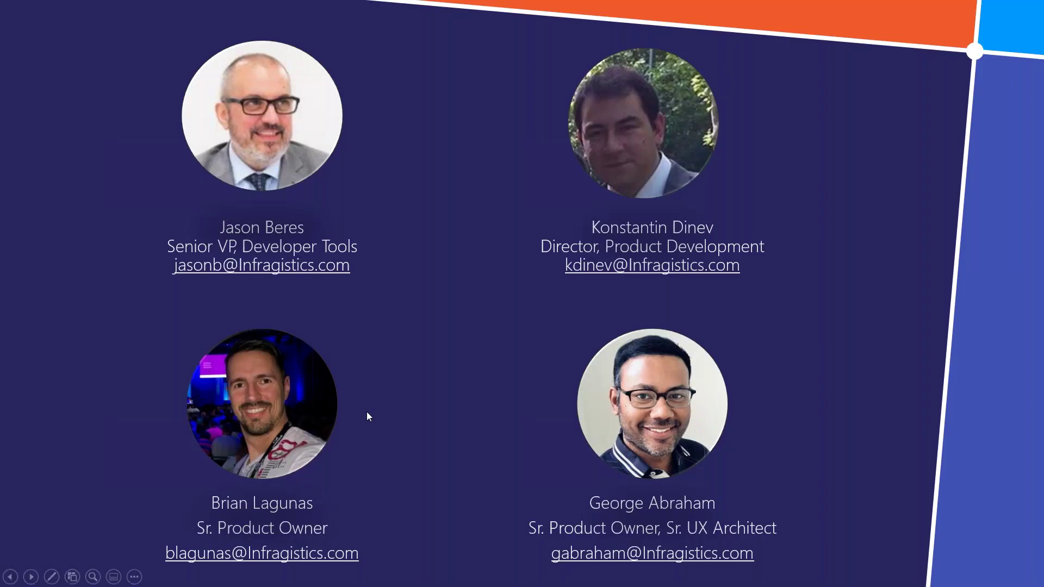
{"action": "left_click", "coordinate": [383, 409]}
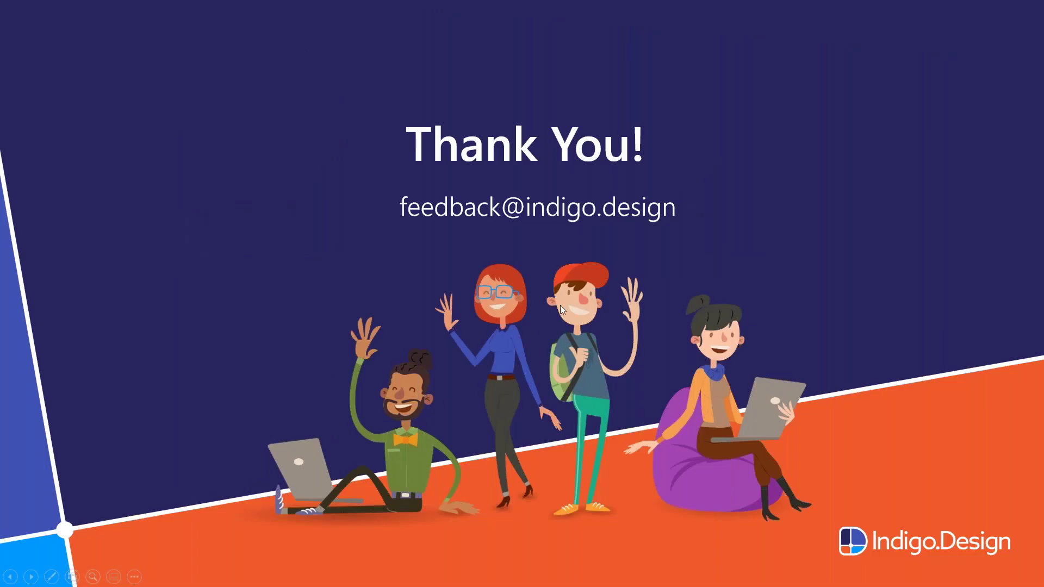